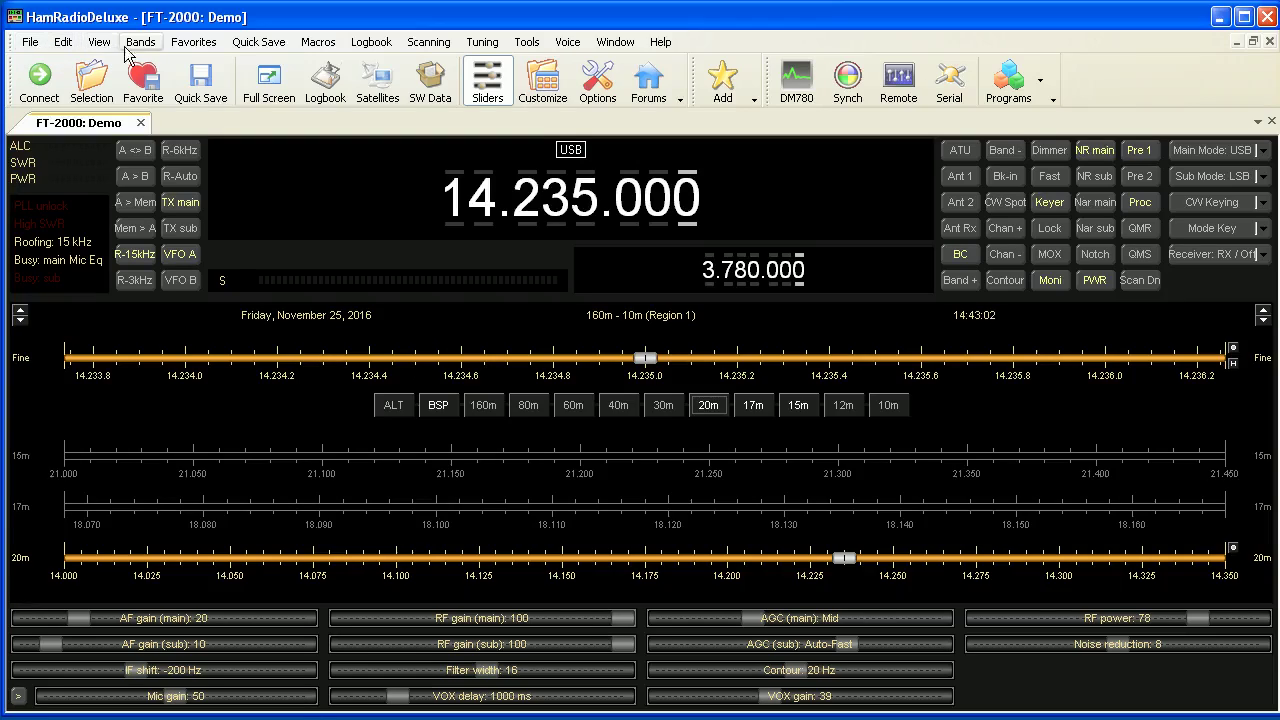
pyautogui.click(38, 48)
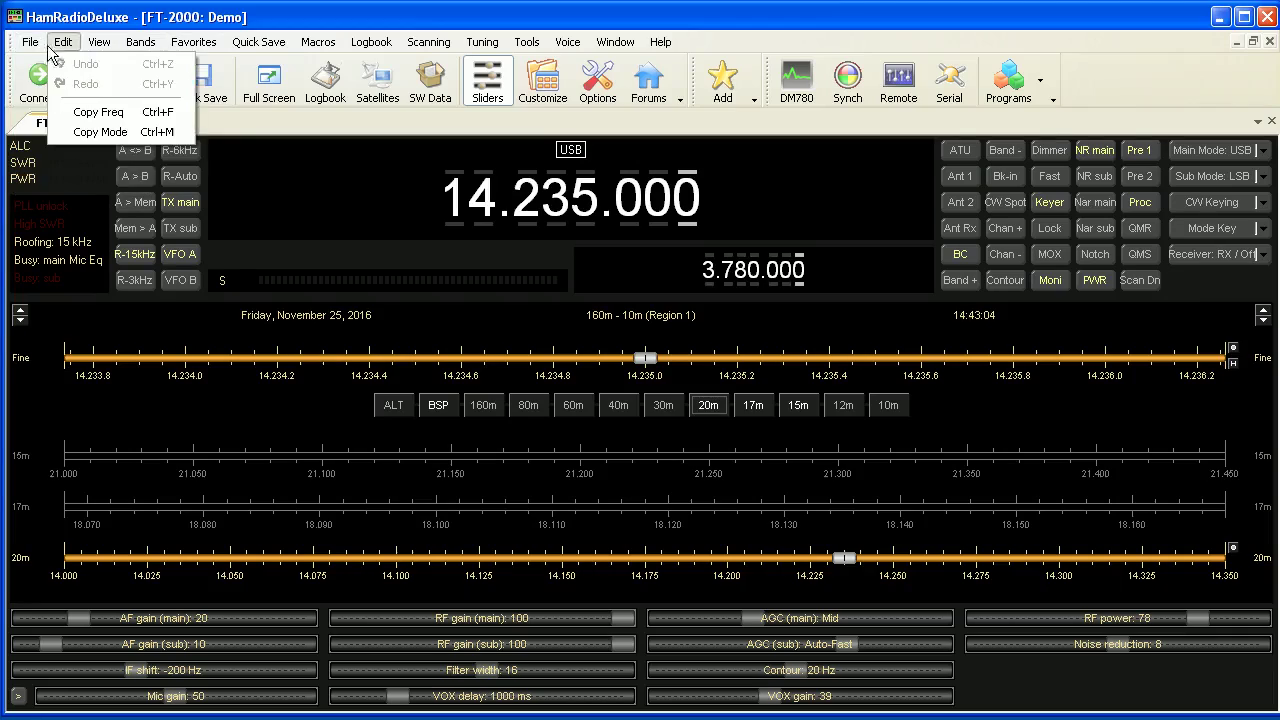
pyautogui.moveTo(128, 52)
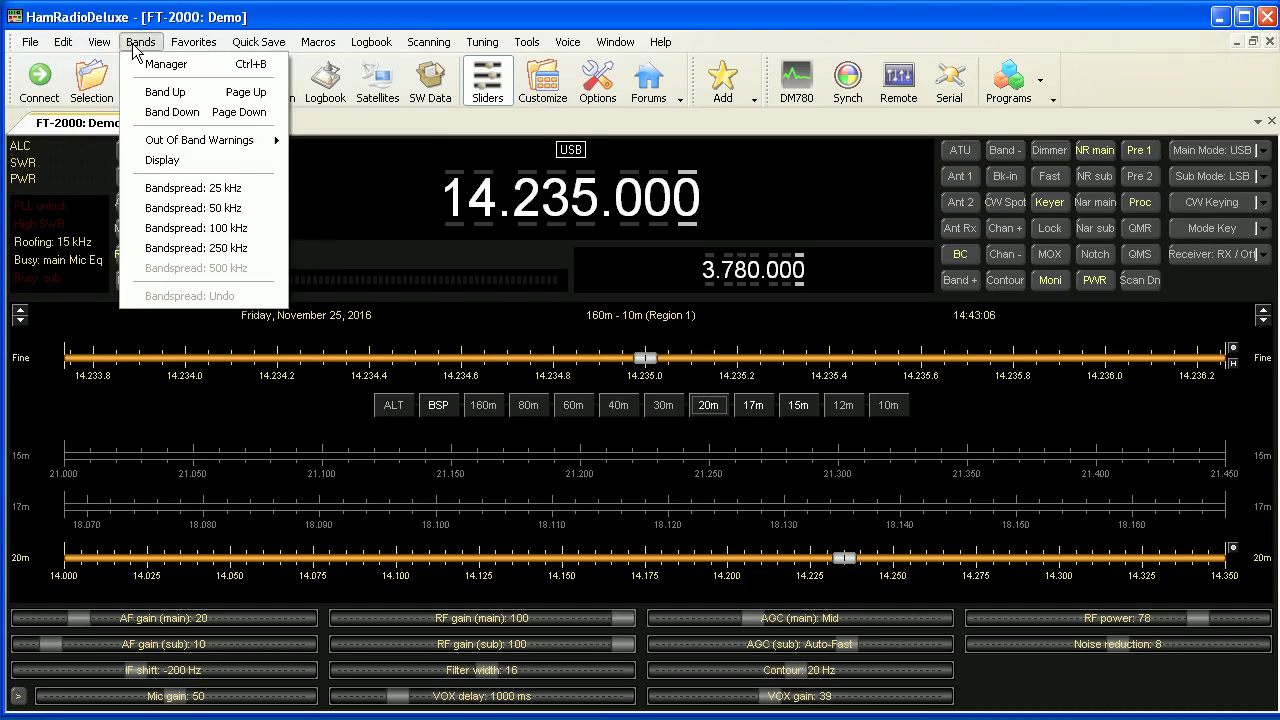
pyautogui.moveTo(447, 55)
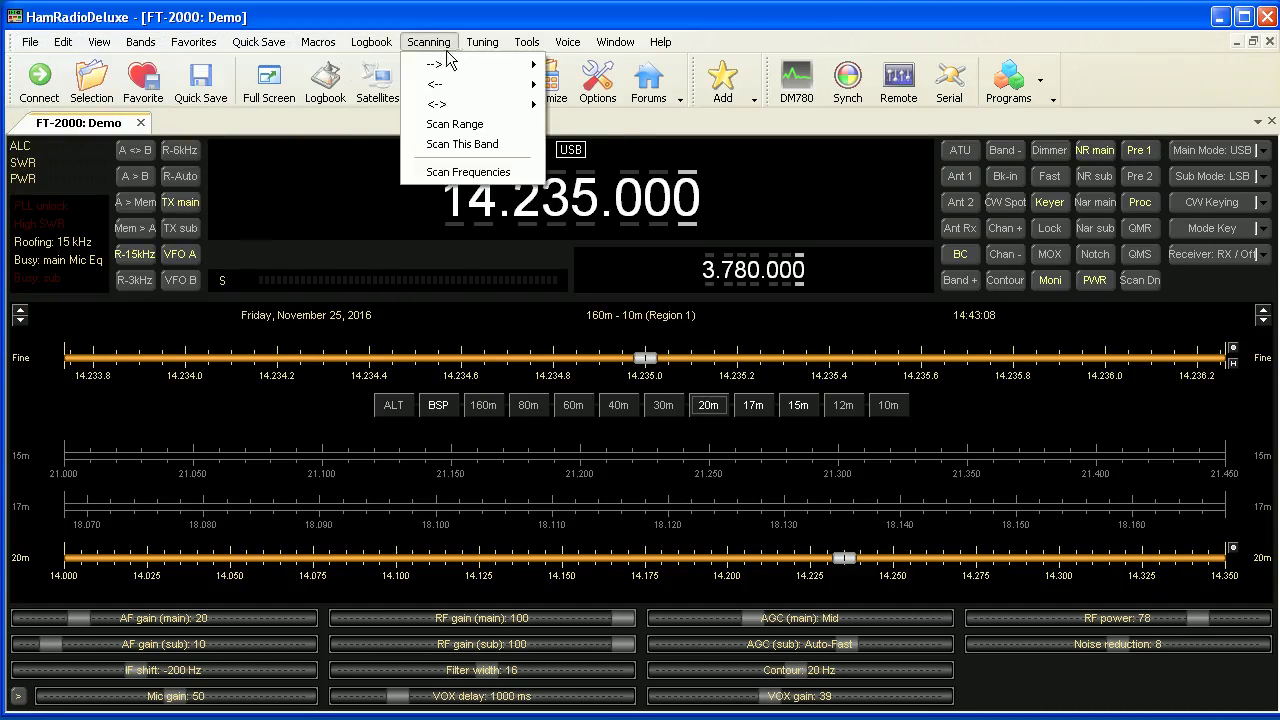
pyautogui.moveTo(648, 57)
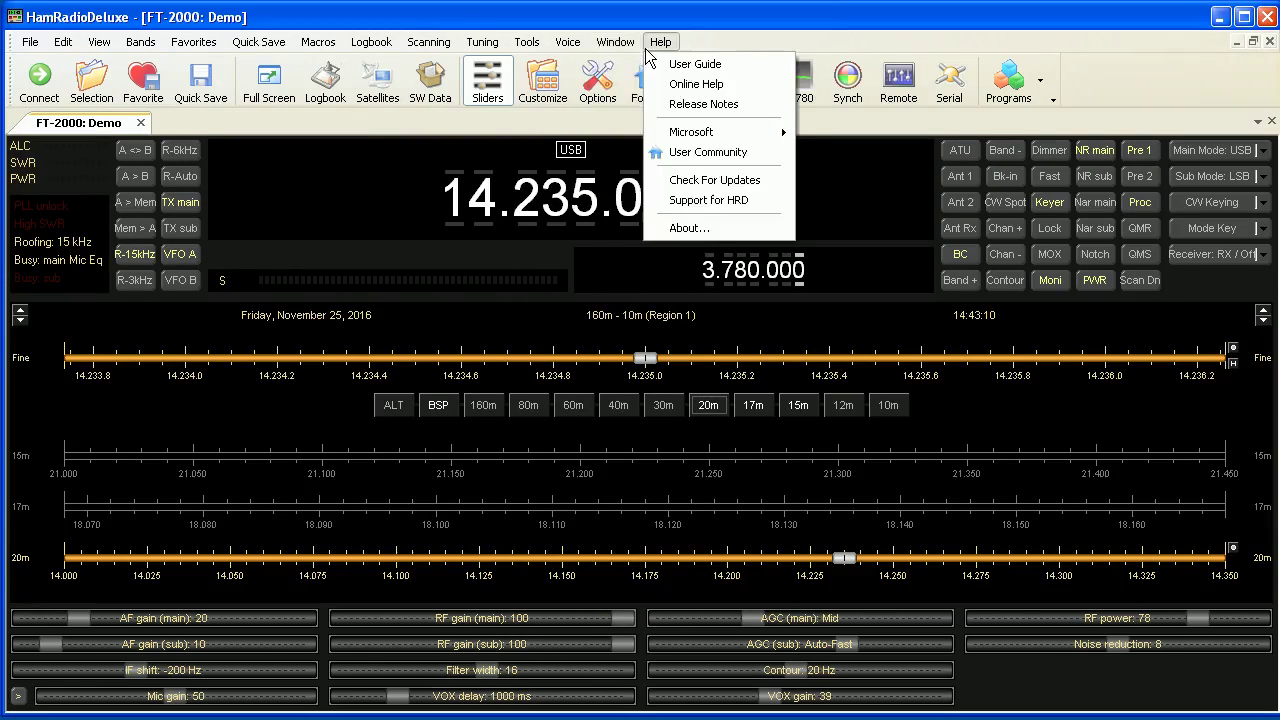
pyautogui.moveTo(190, 45)
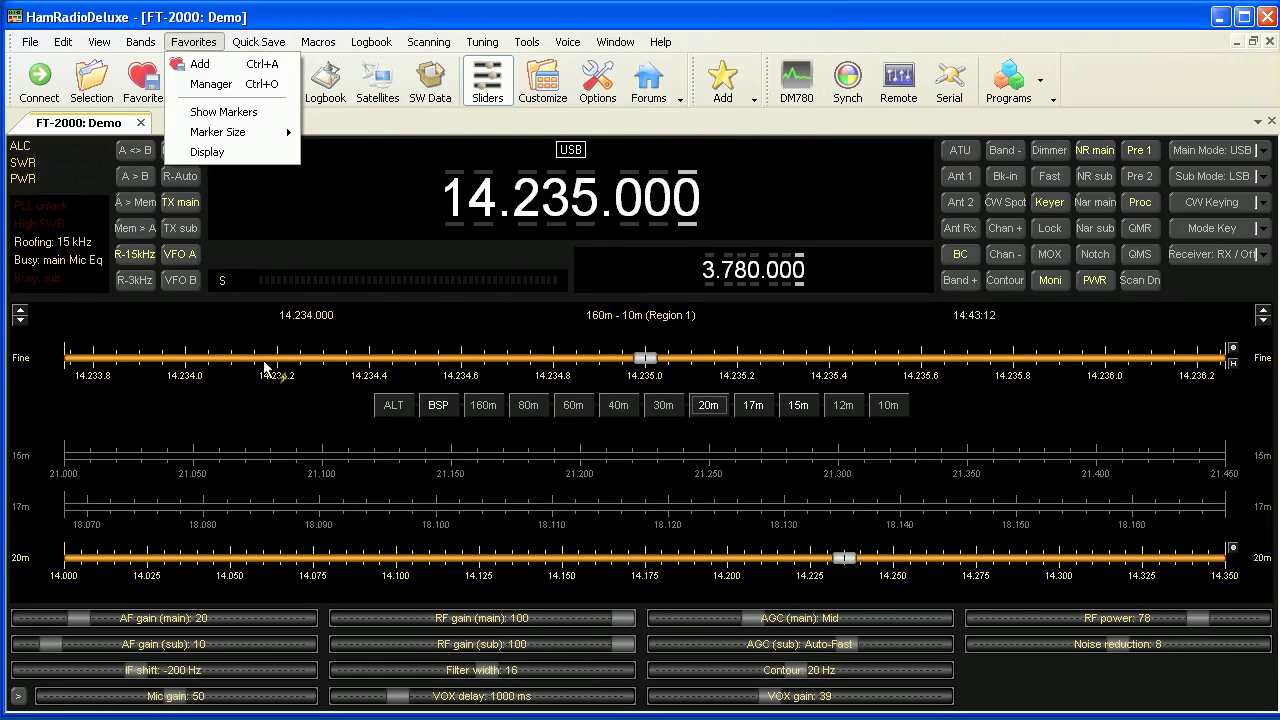
pyautogui.click(318, 314)
pyautogui.click(774, 445)
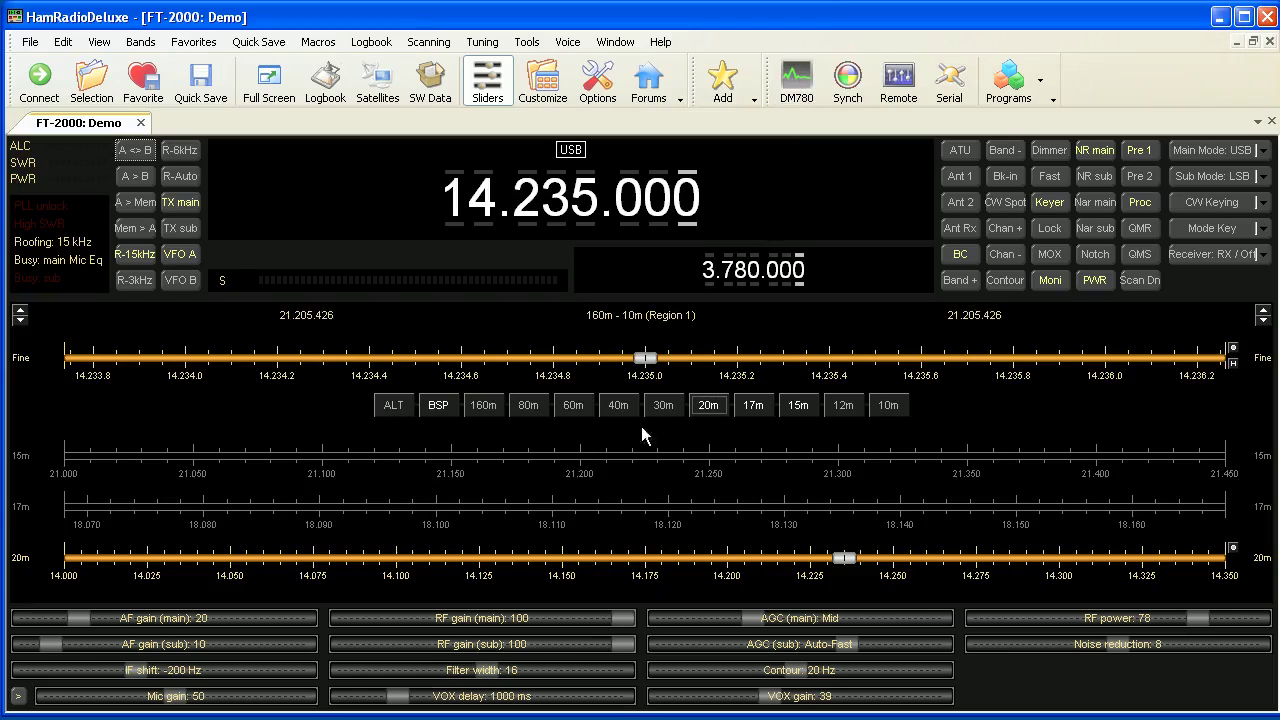
# Launch Digital Master 780 and HRD Logbook from the radio window, moving their windows to overlap it.
pyautogui.click(796, 82)
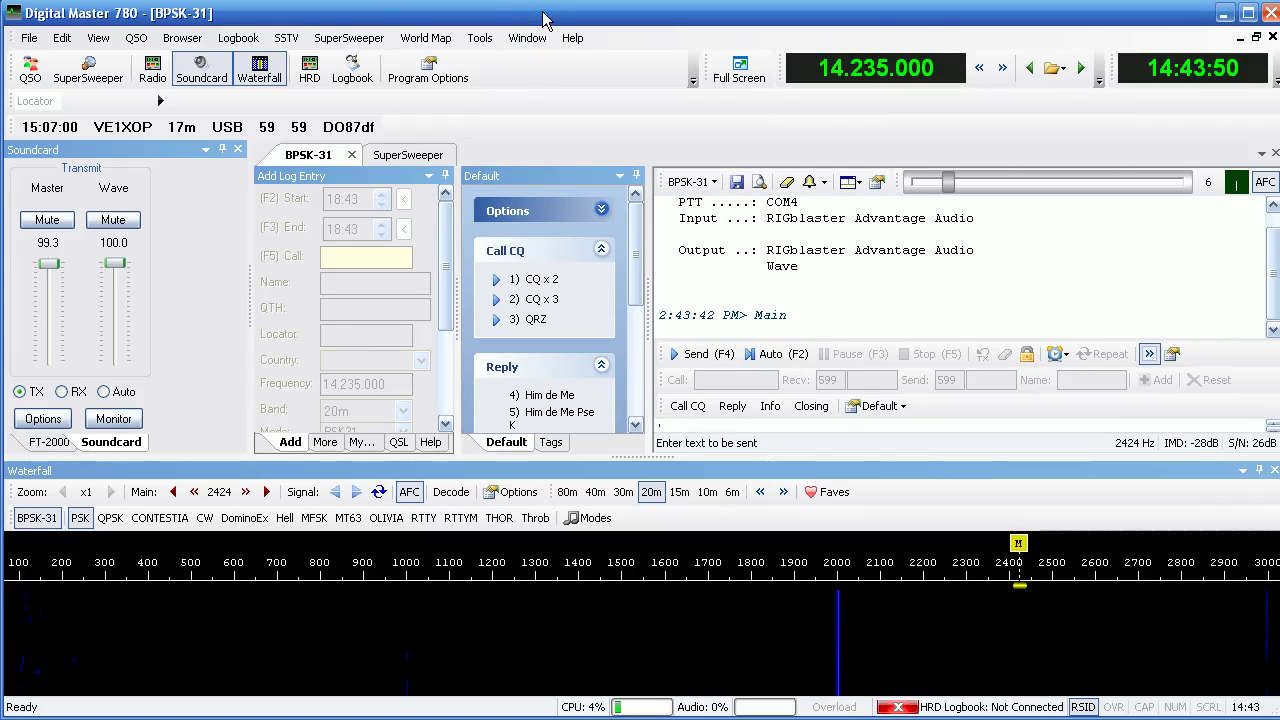
pyautogui.moveTo(543, 13); pyautogui.dragTo(544, 234)
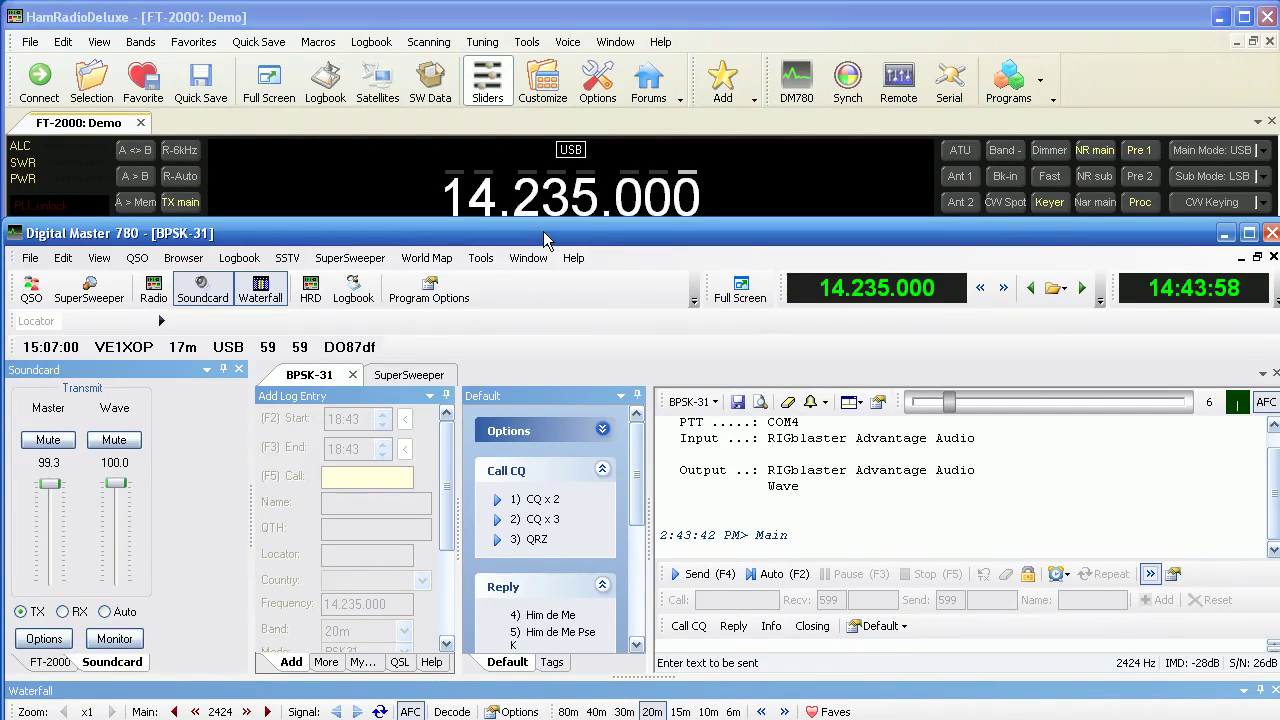
pyautogui.click(325, 86)
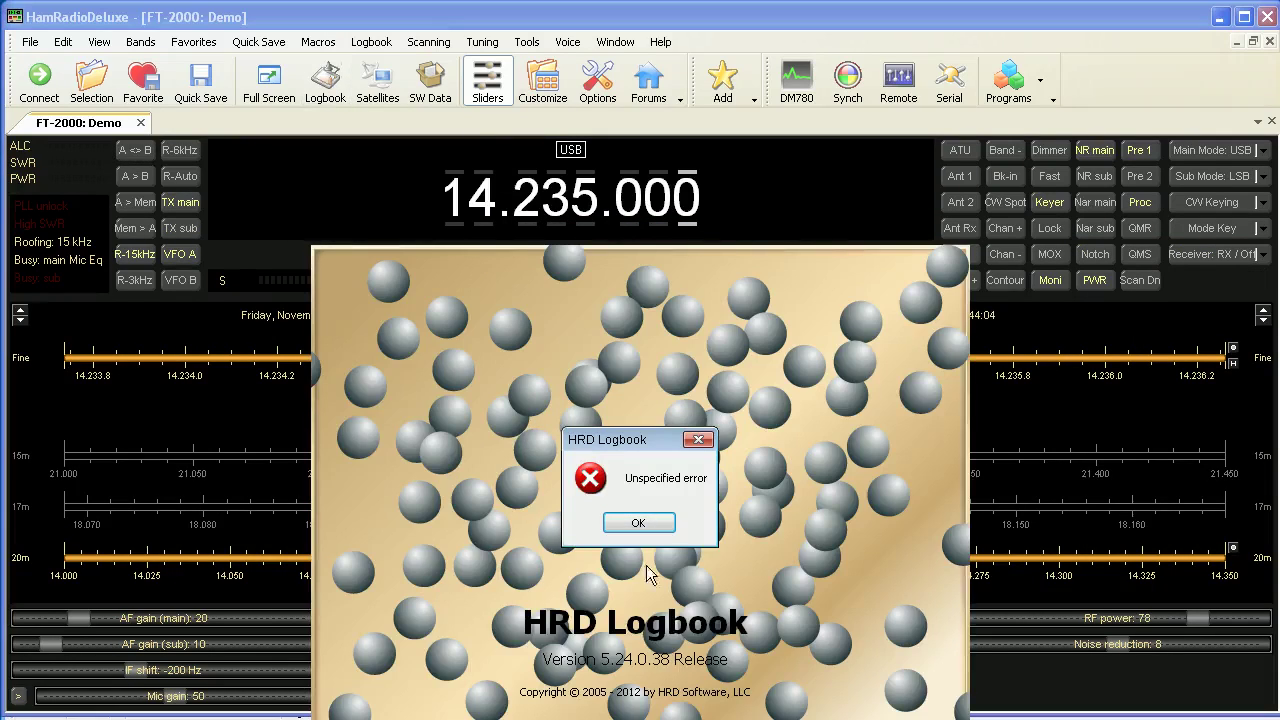
pyautogui.click(638, 522)
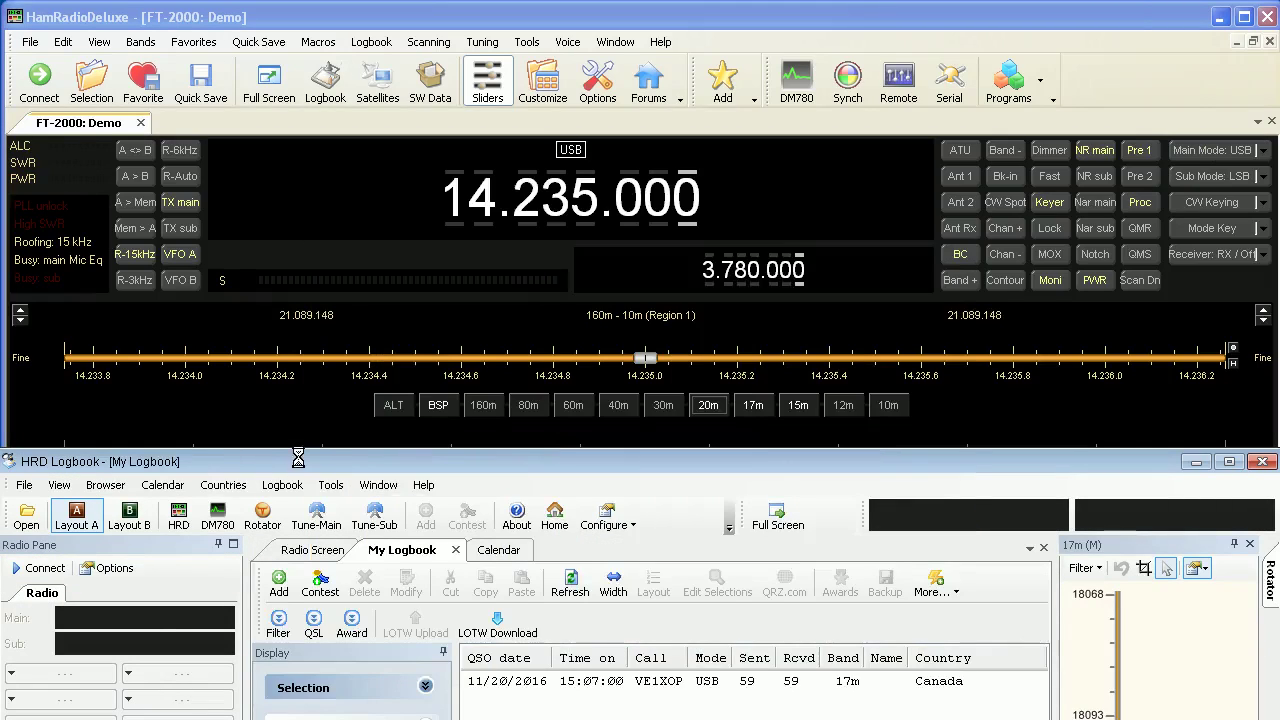
pyautogui.moveTo(301, 465); pyautogui.dragTo(309, 112)
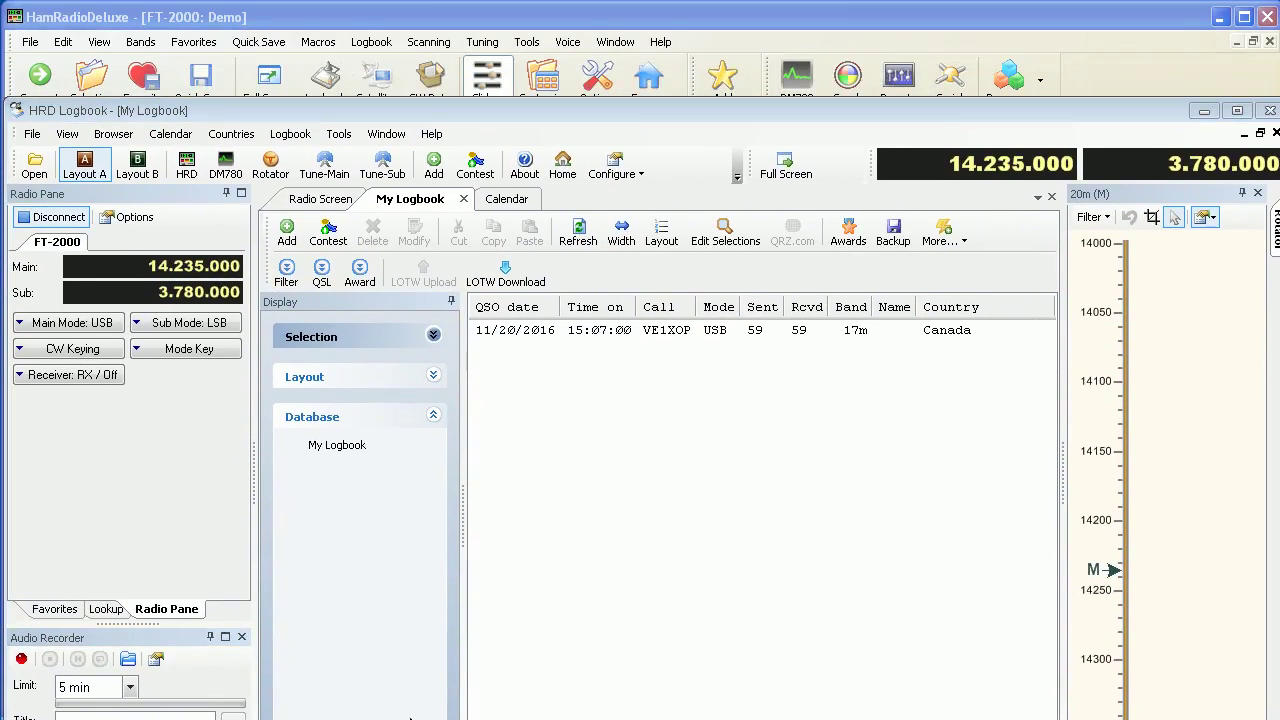
# Arrange the Digital Master 780, HamRadioDeluxe and HRD Logbook windows in an overlapping stack and switch between them.
pyautogui.click(752, 32)
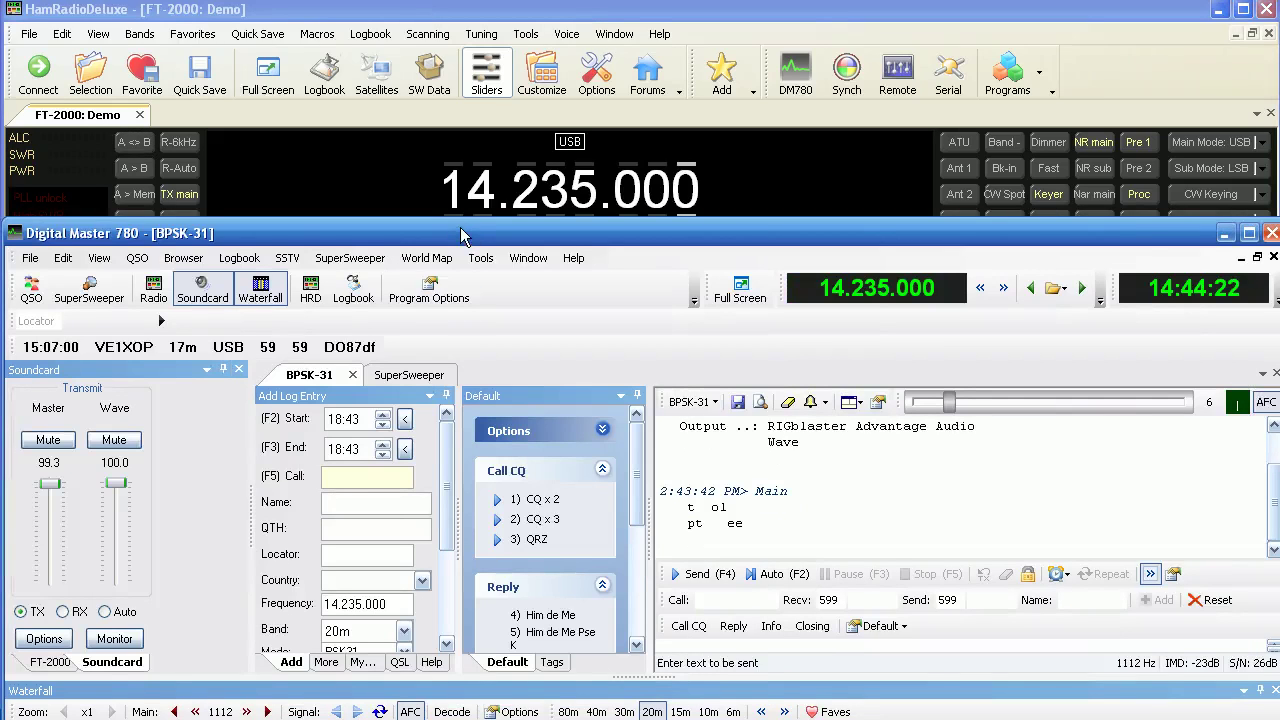
pyautogui.moveTo(461, 236); pyautogui.dragTo(444, 43)
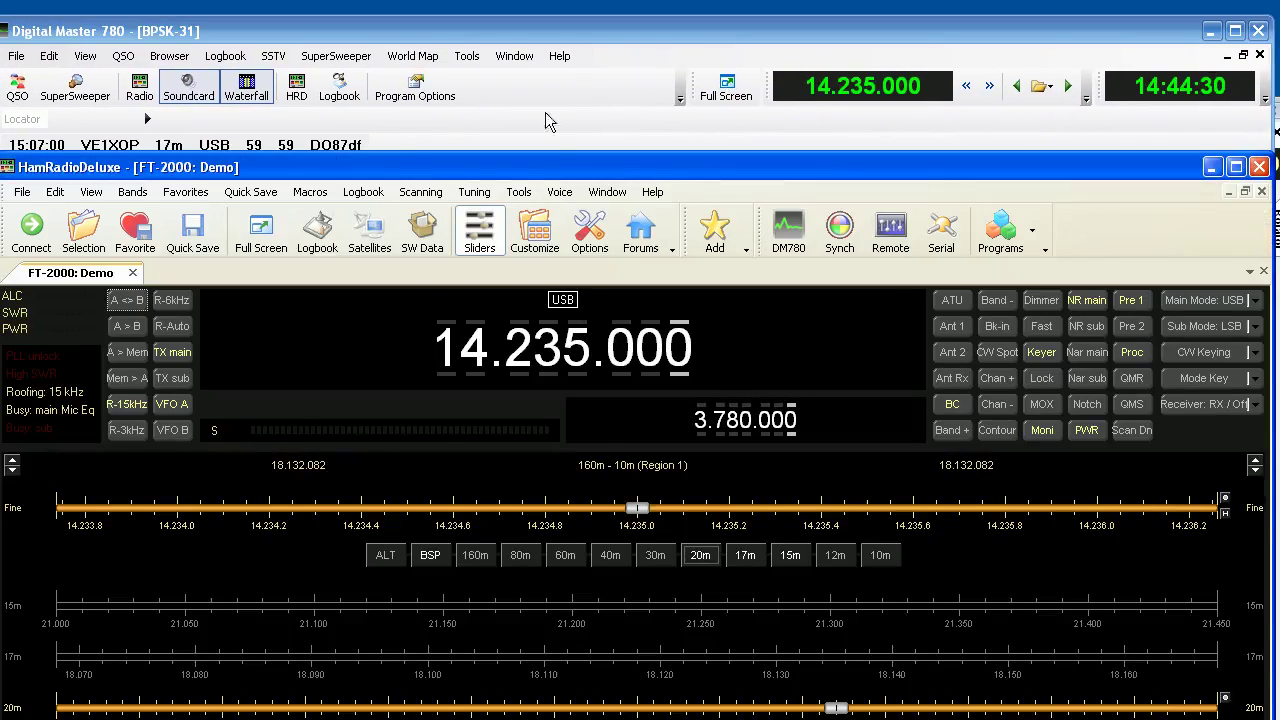
pyautogui.moveTo(554, 168); pyautogui.dragTo(560, 52)
pyautogui.hotkey('alt', 'Tab')
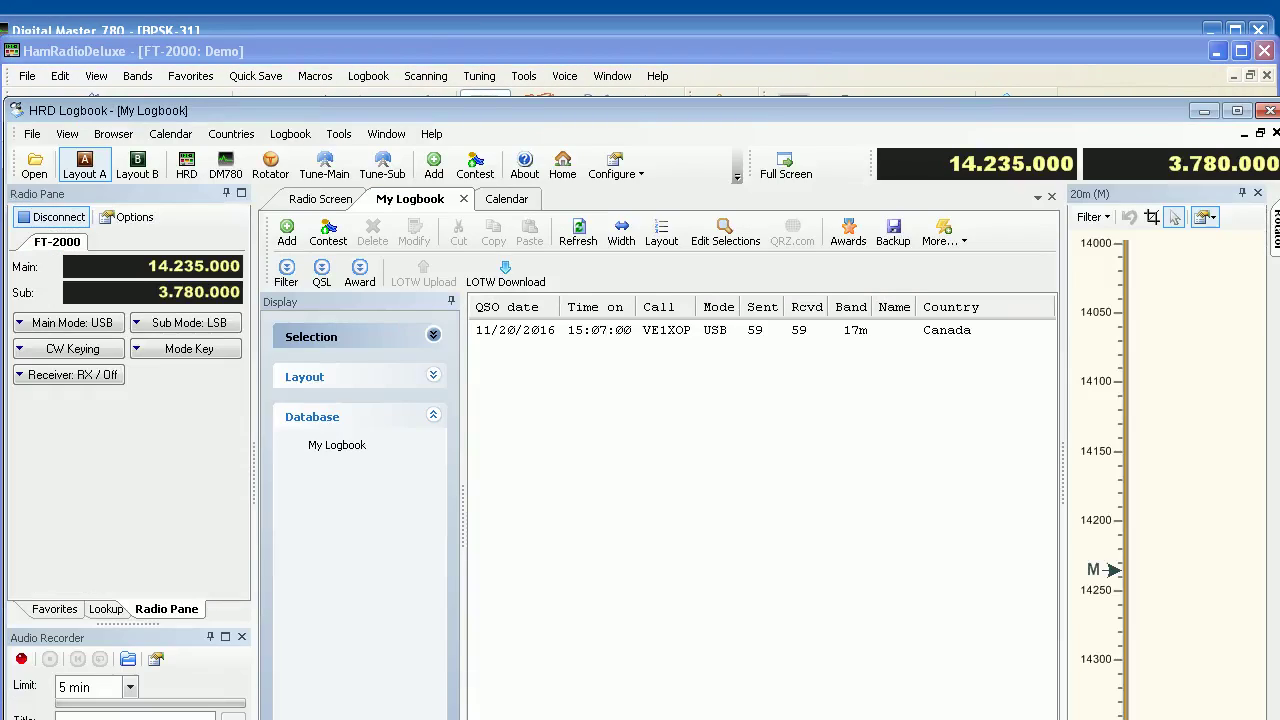
pyautogui.moveTo(447, 112); pyautogui.dragTo(445, 99)
pyautogui.moveTo(438, 55); pyautogui.dragTo(439, 78)
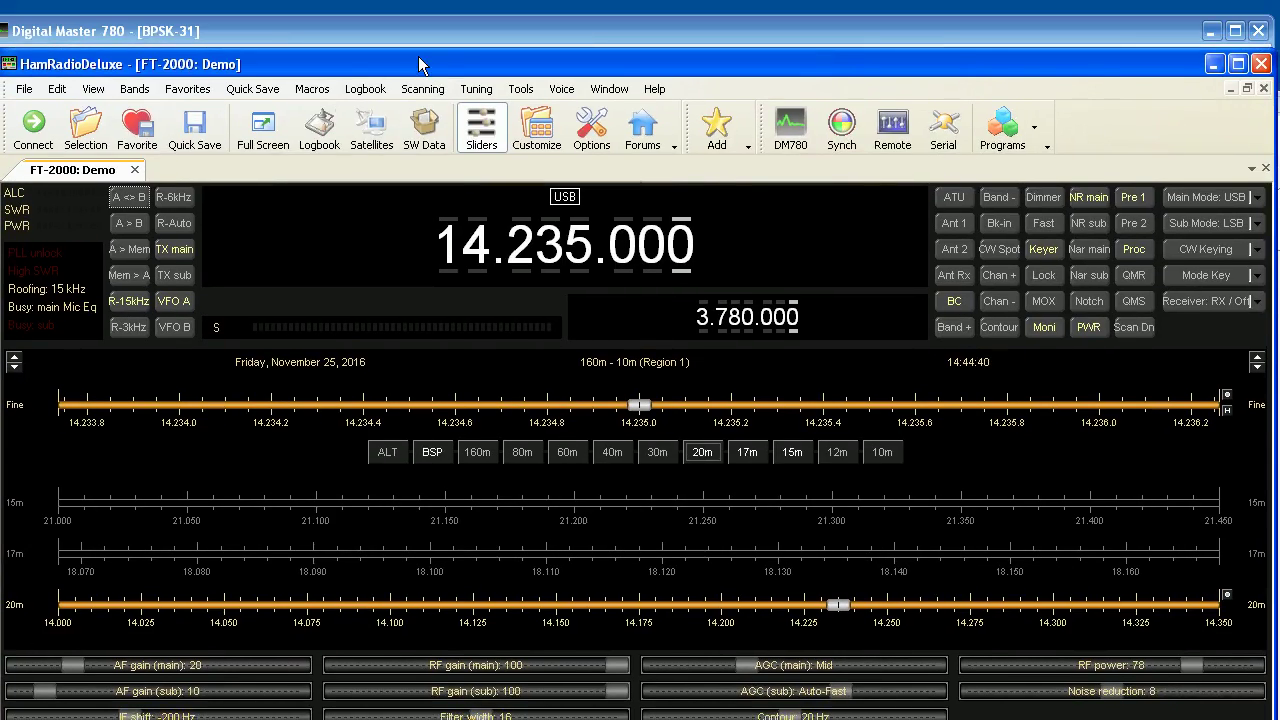
pyautogui.click(423, 47)
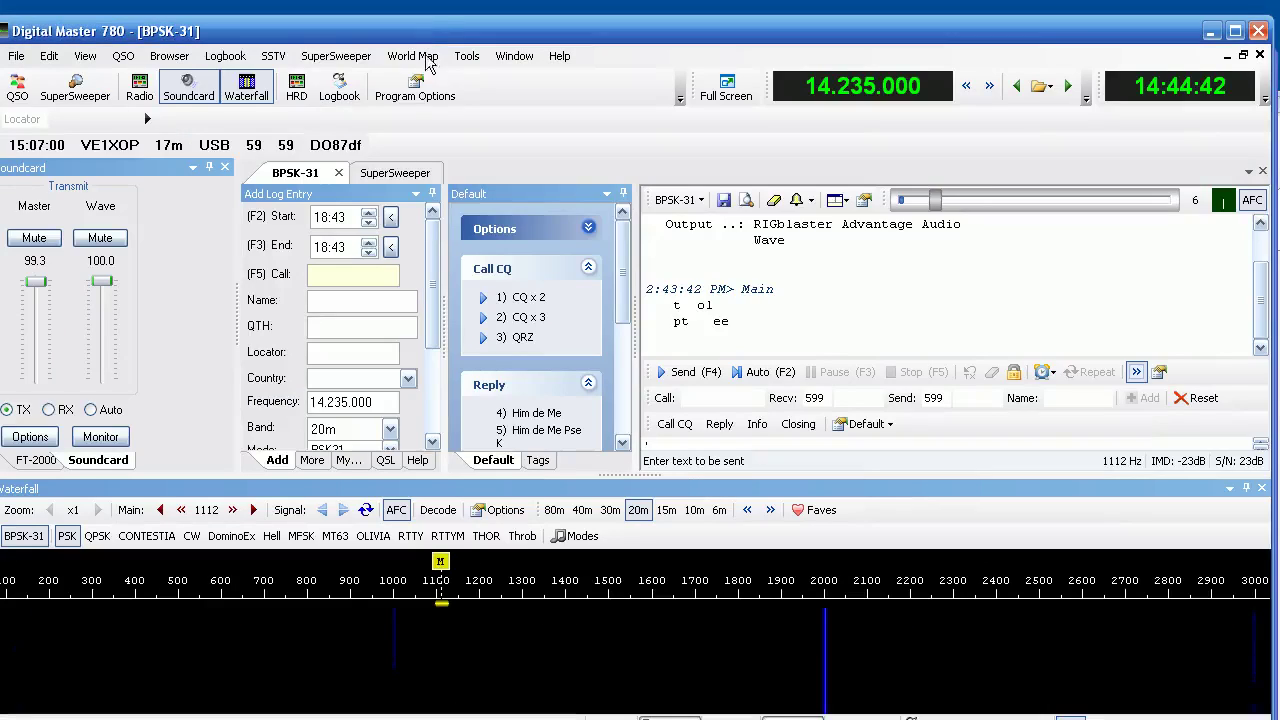
pyautogui.moveTo(455, 40); pyautogui.dragTo(453, 75)
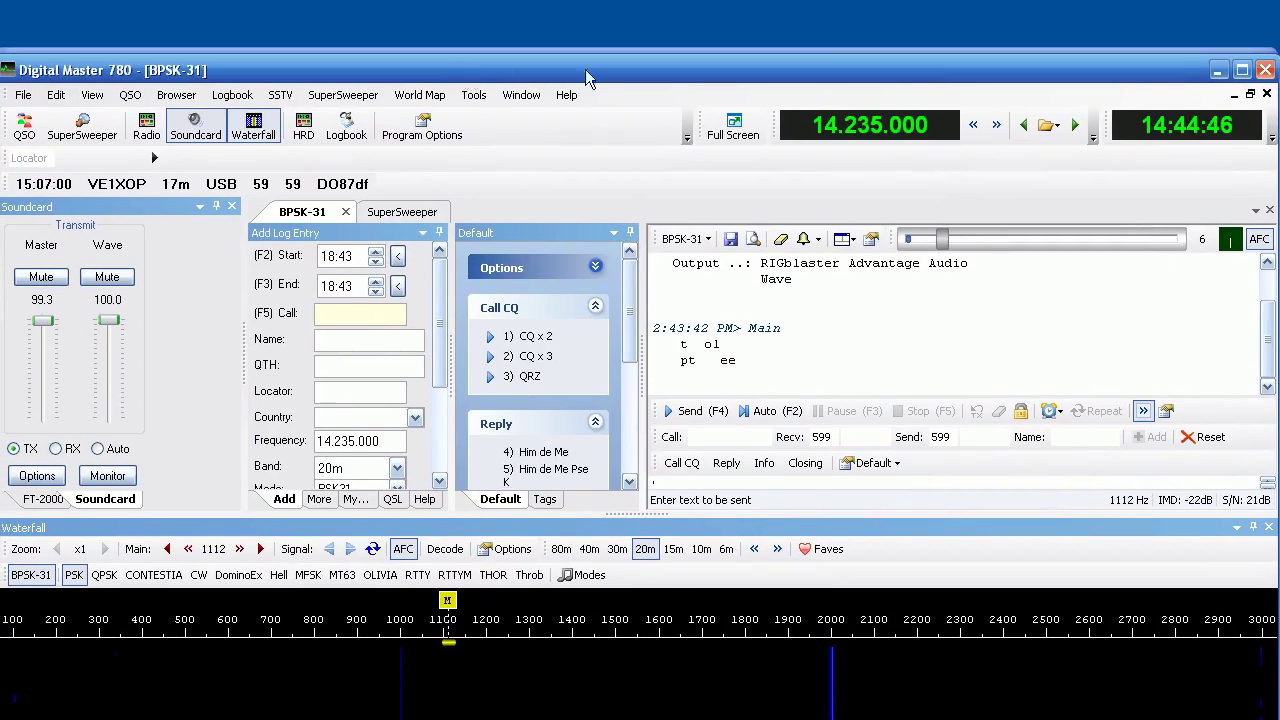
# Maximize Digital Master 780, and minimize it and HRD Logbook to return to the HamRadioDeluxe radio window.
pyautogui.click(1240, 78)
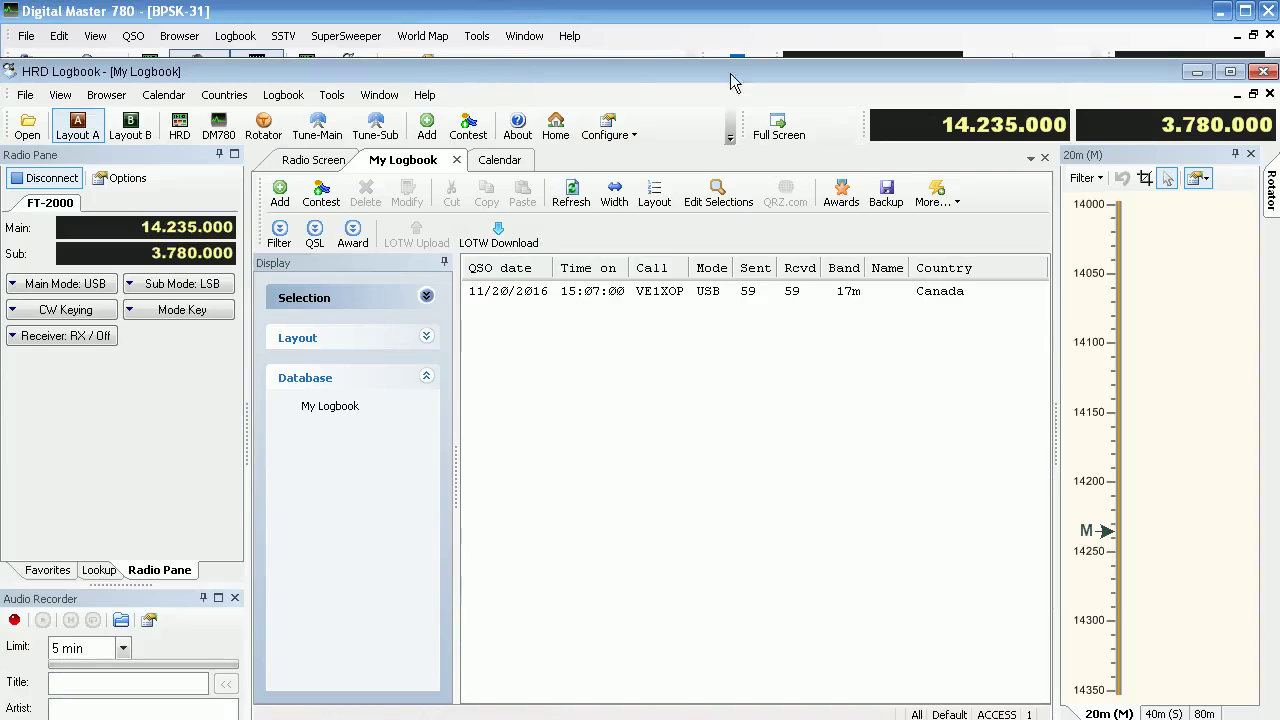
pyautogui.click(1198, 72)
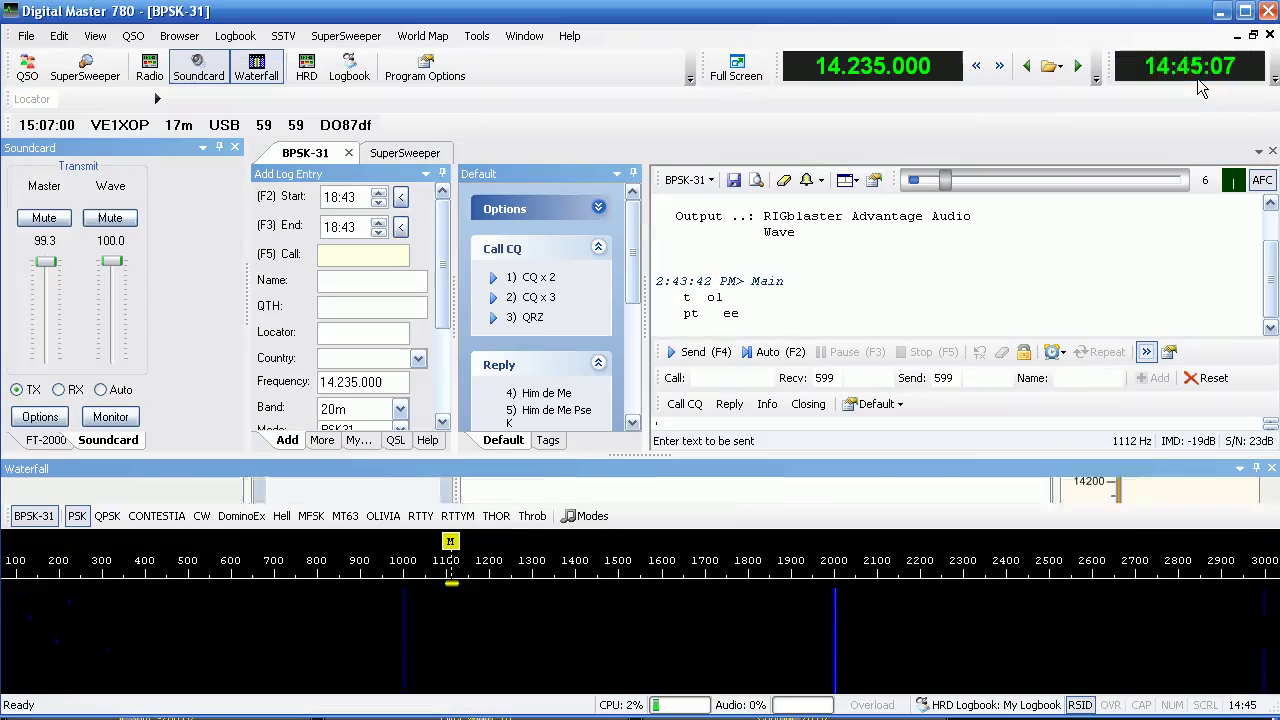
pyautogui.click(1226, 20)
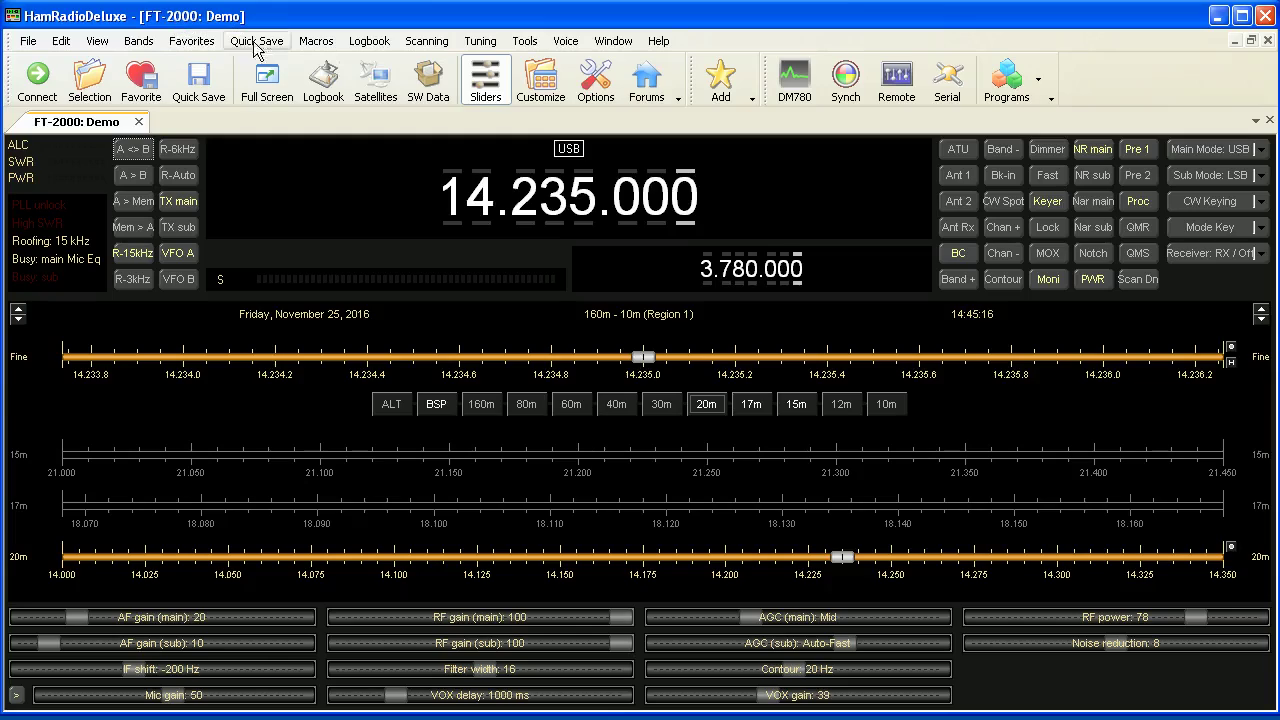
# Show the Edit and Various toolbars in the radio window.
pyautogui.click(30, 42)
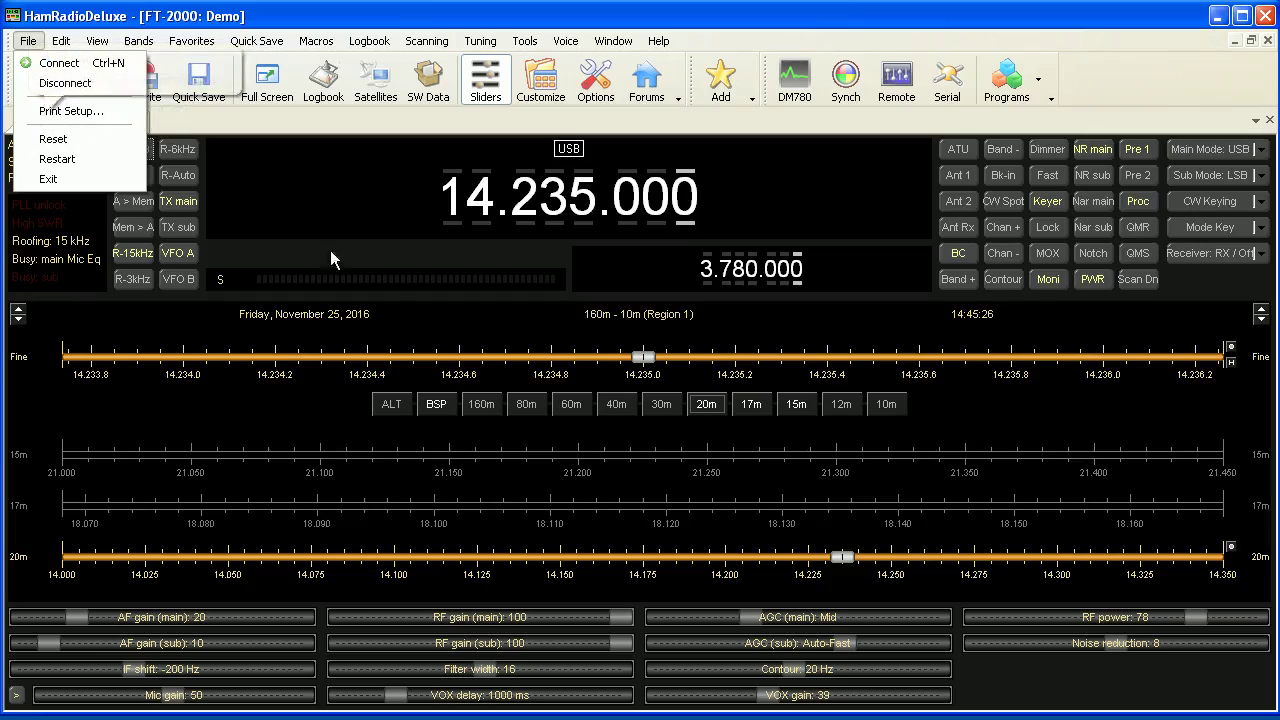
pyautogui.moveTo(61, 41)
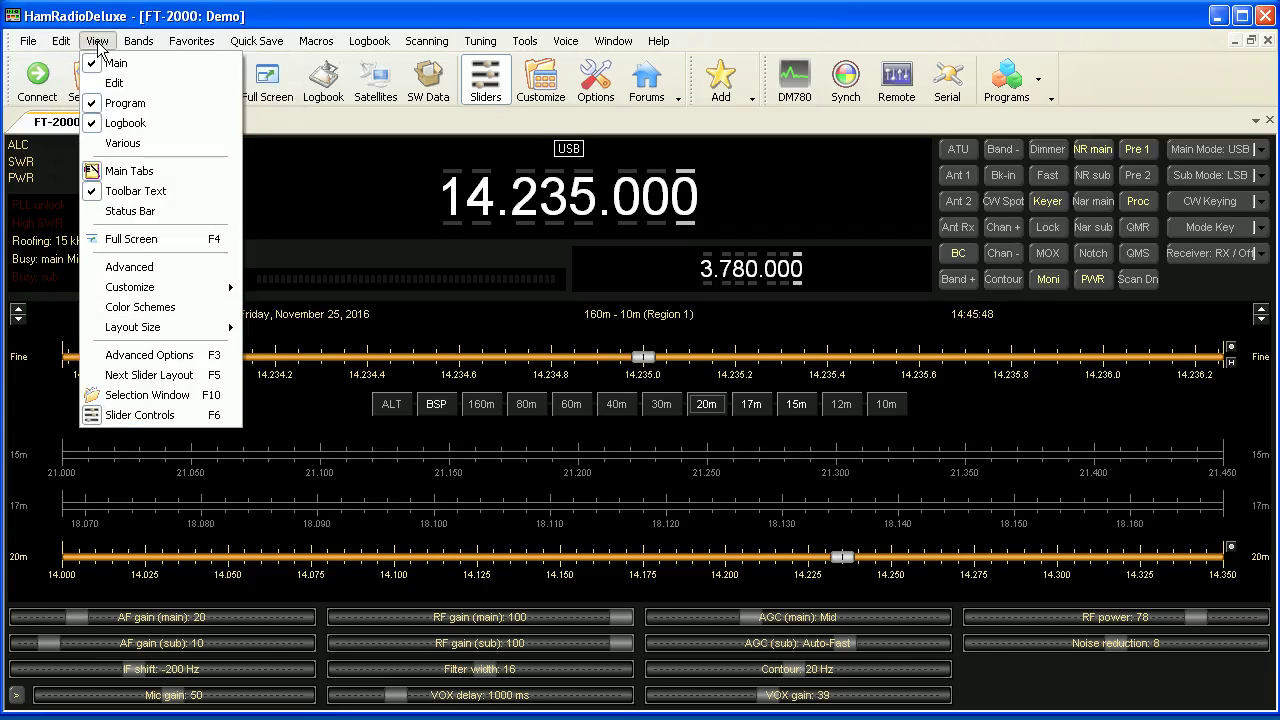
pyautogui.click(114, 83)
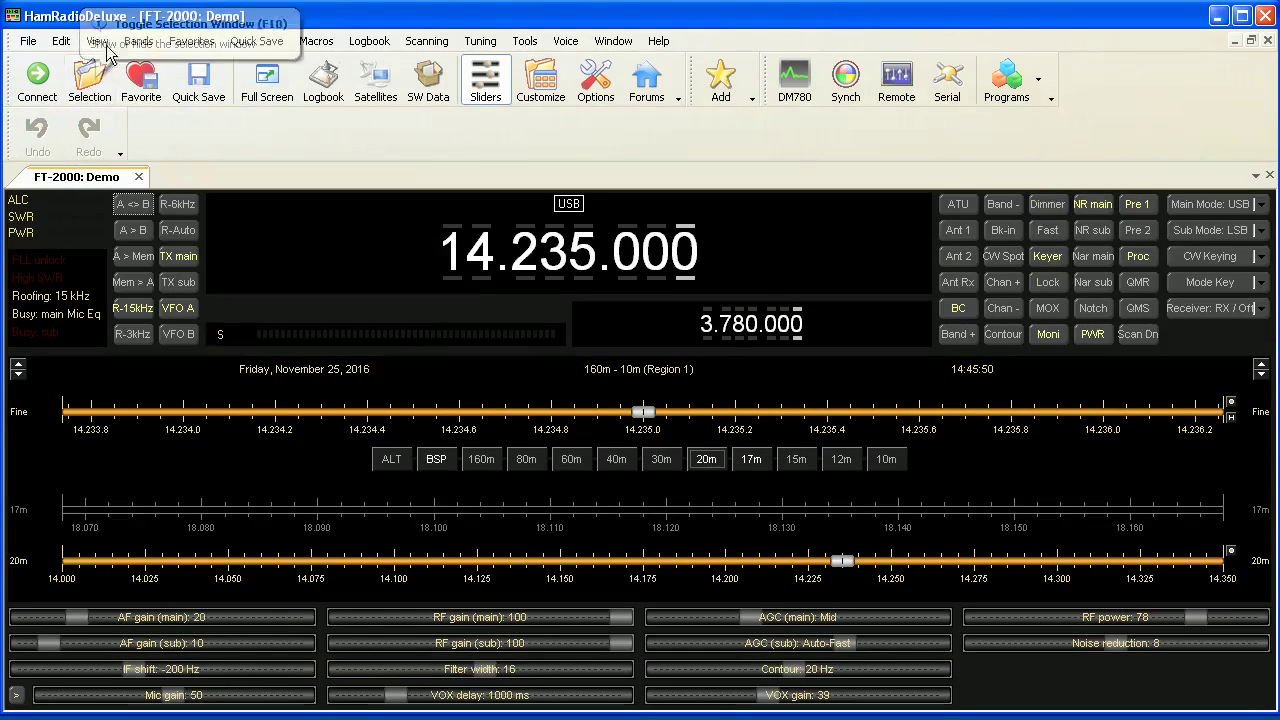
pyautogui.click(97, 41)
pyautogui.click(106, 138)
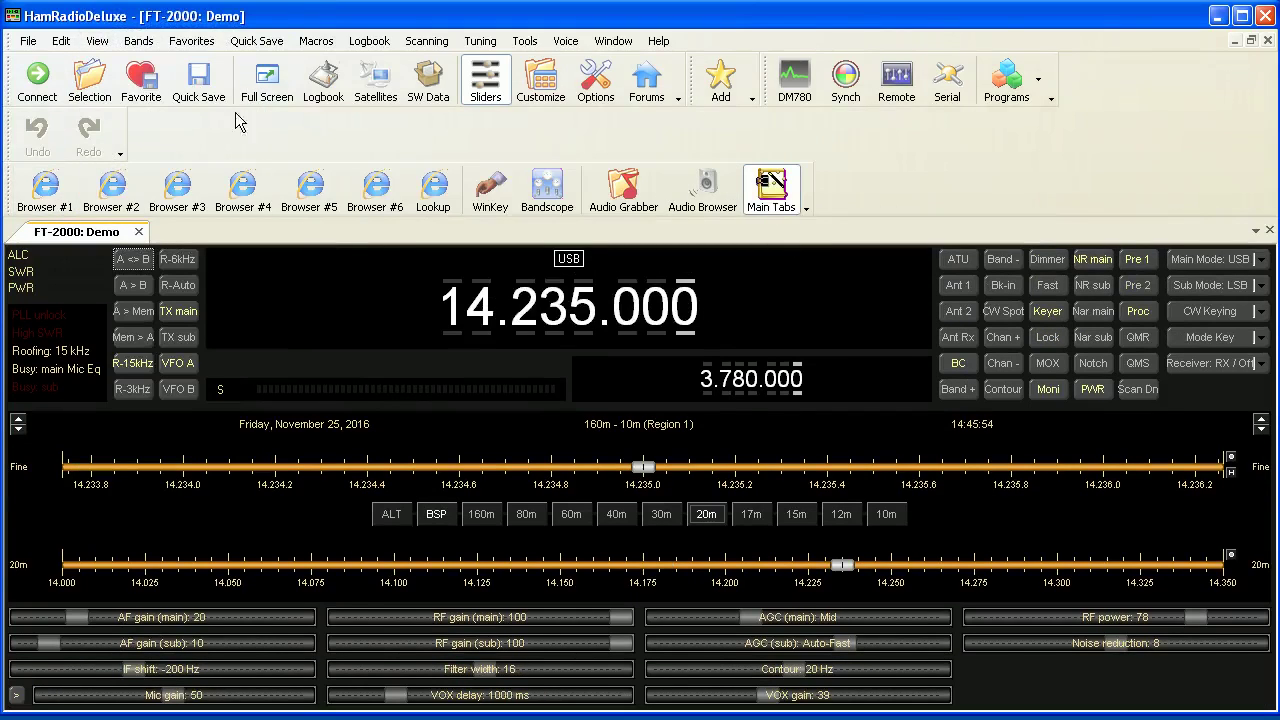
# Hide the Various and Edit toolbars again.
pyautogui.click(97, 41)
pyautogui.click(106, 140)
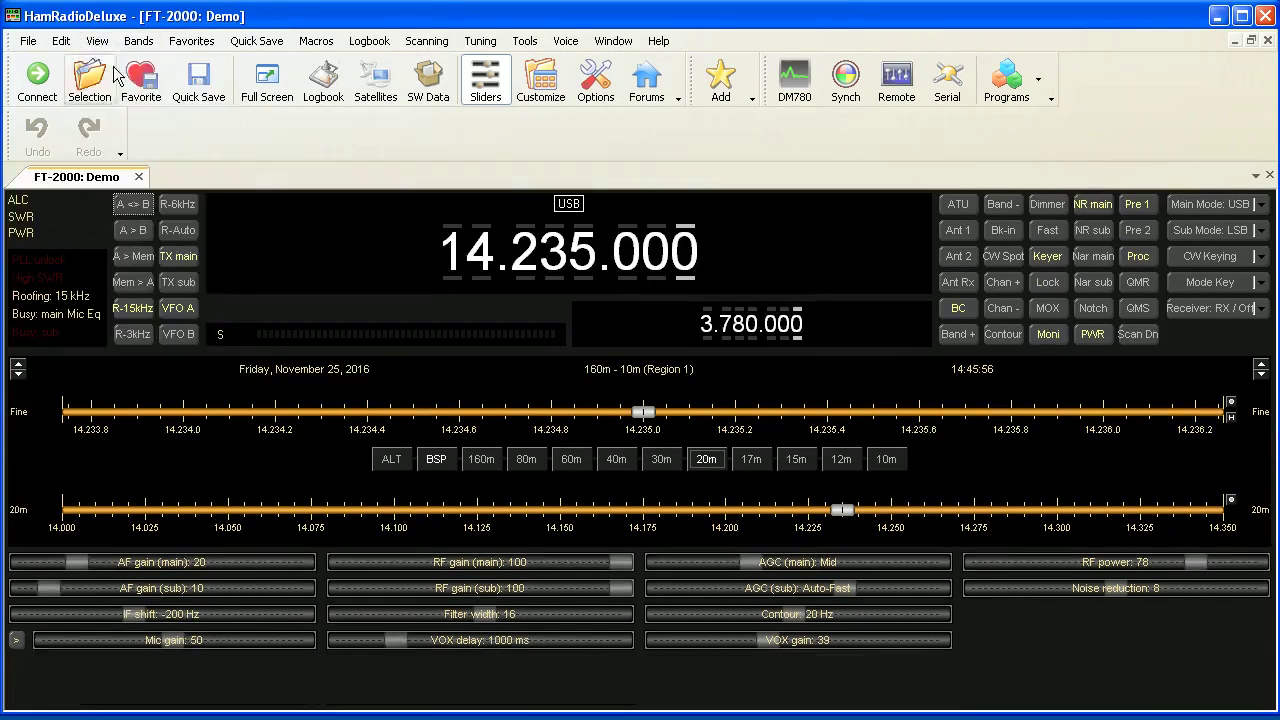
pyautogui.click(97, 41)
pyautogui.click(114, 83)
# Turn off the text labels in the toolbars and turn them back on.
pyautogui.click(97, 41)
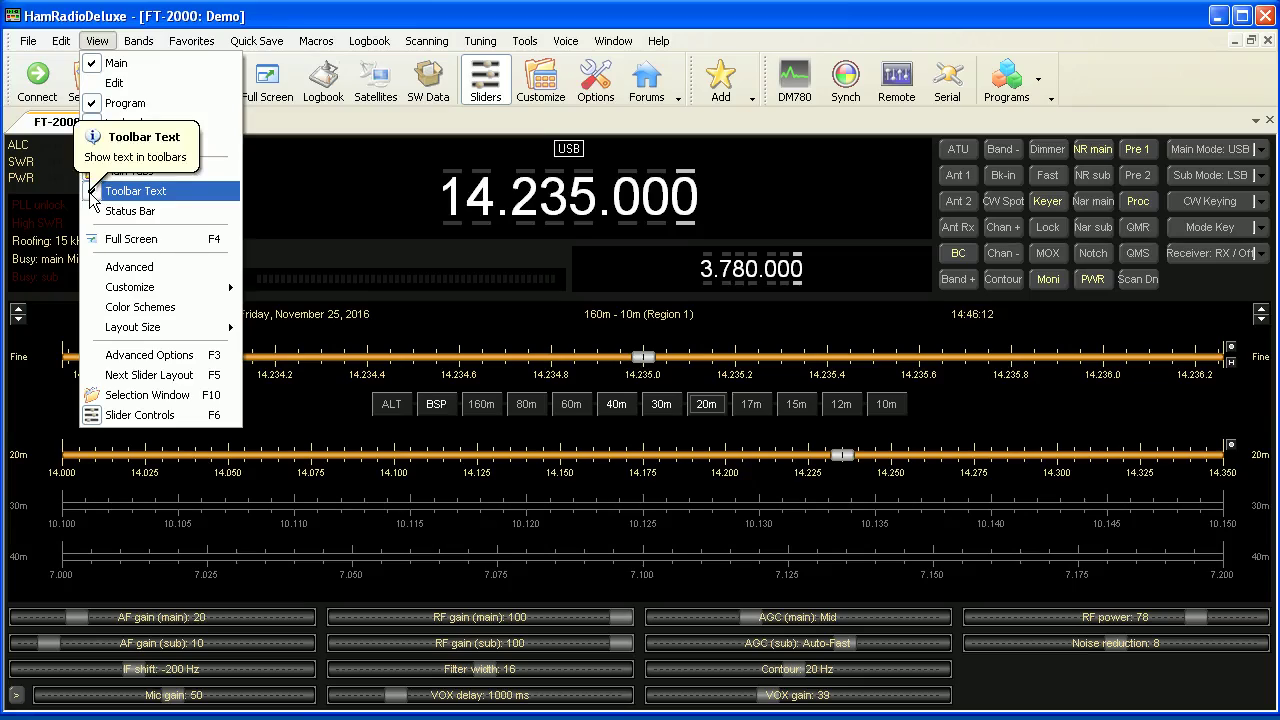
pyautogui.click(90, 192)
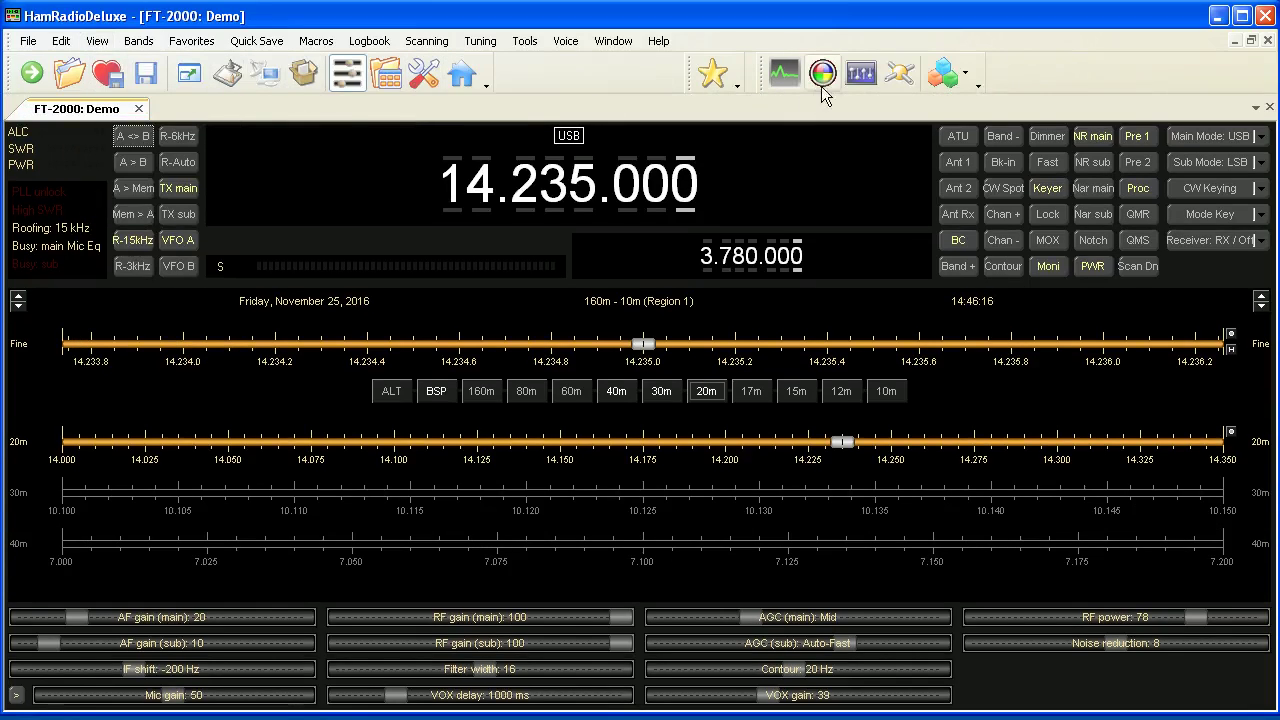
pyautogui.click(97, 41)
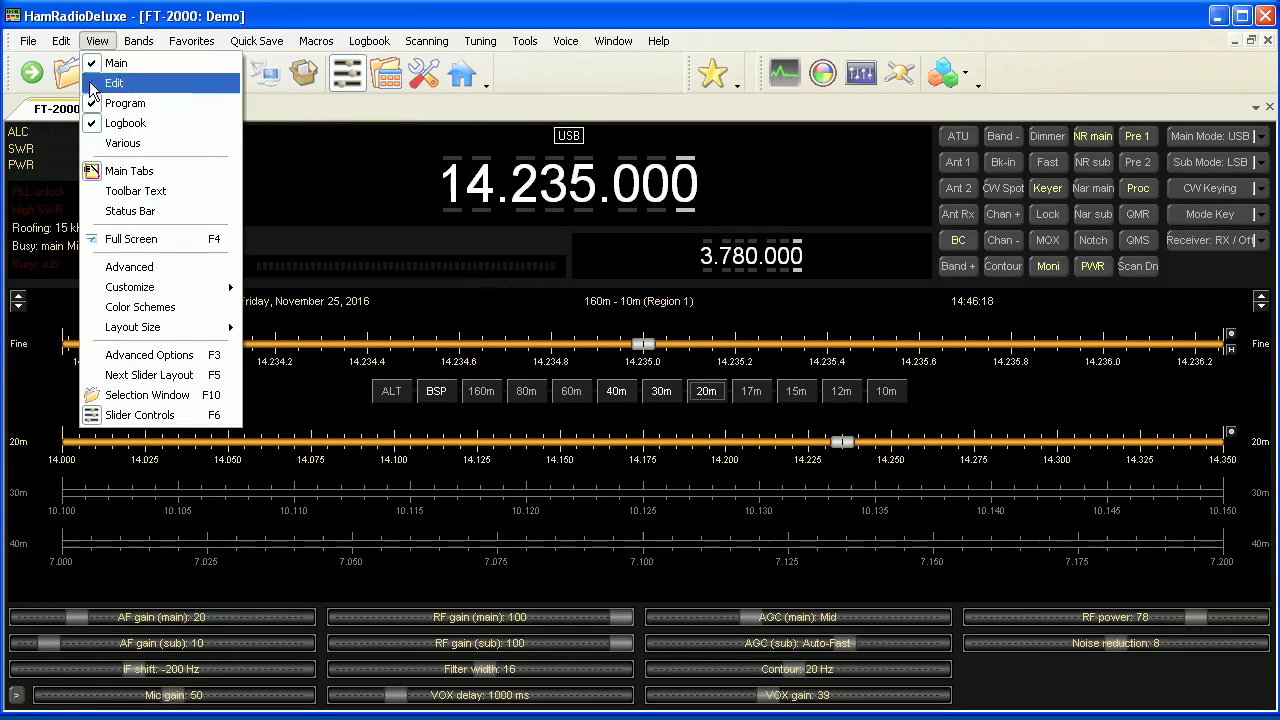
pyautogui.click(110, 190)
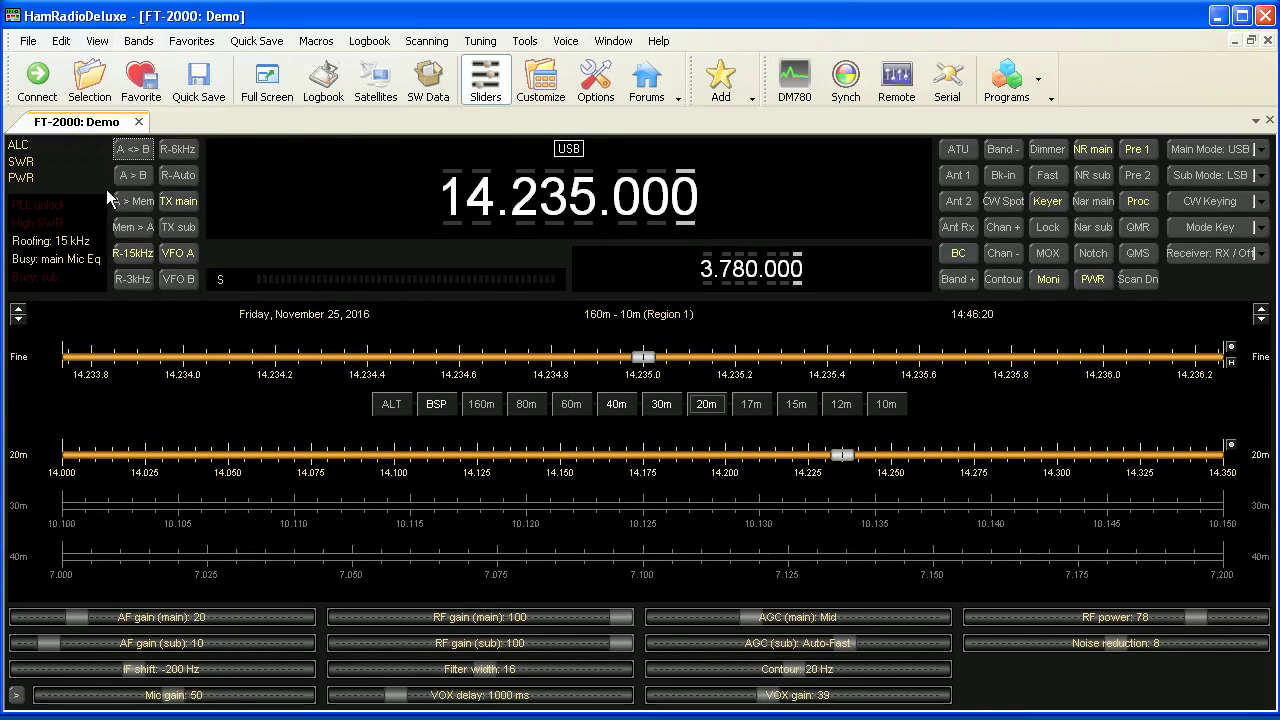
# Show the status bar in the radio window.
pyautogui.click(97, 41)
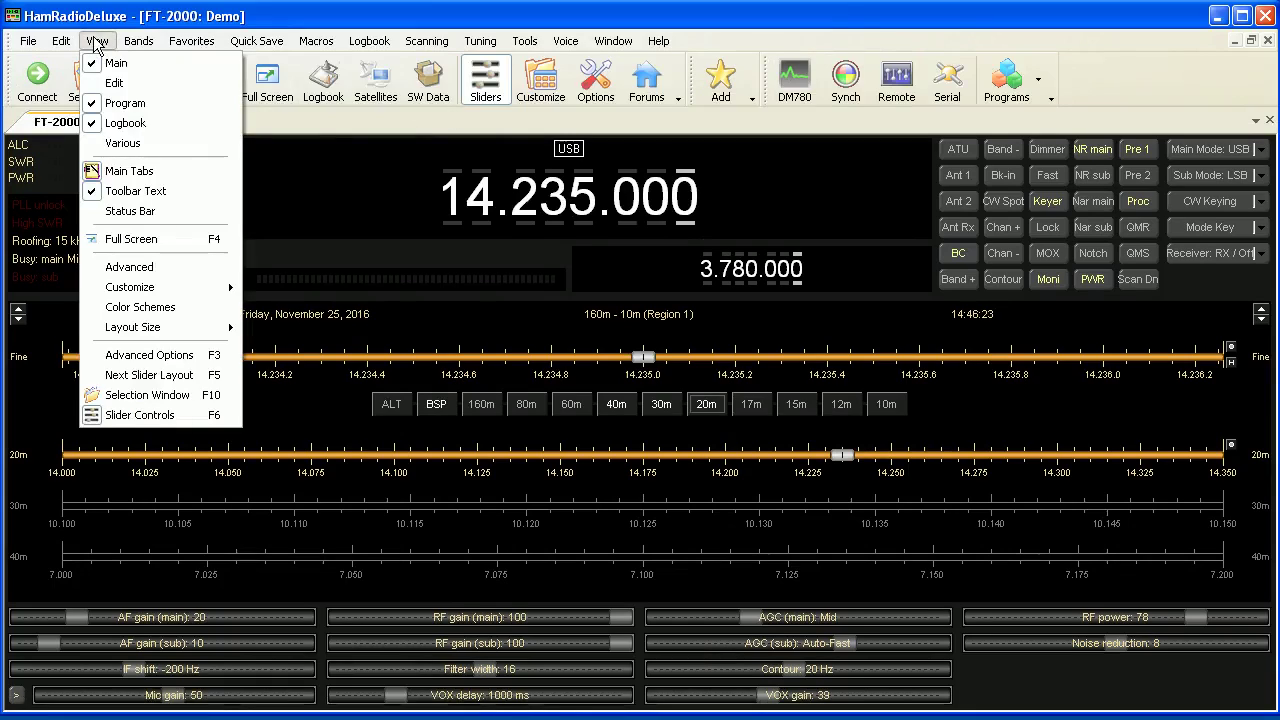
pyautogui.click(117, 214)
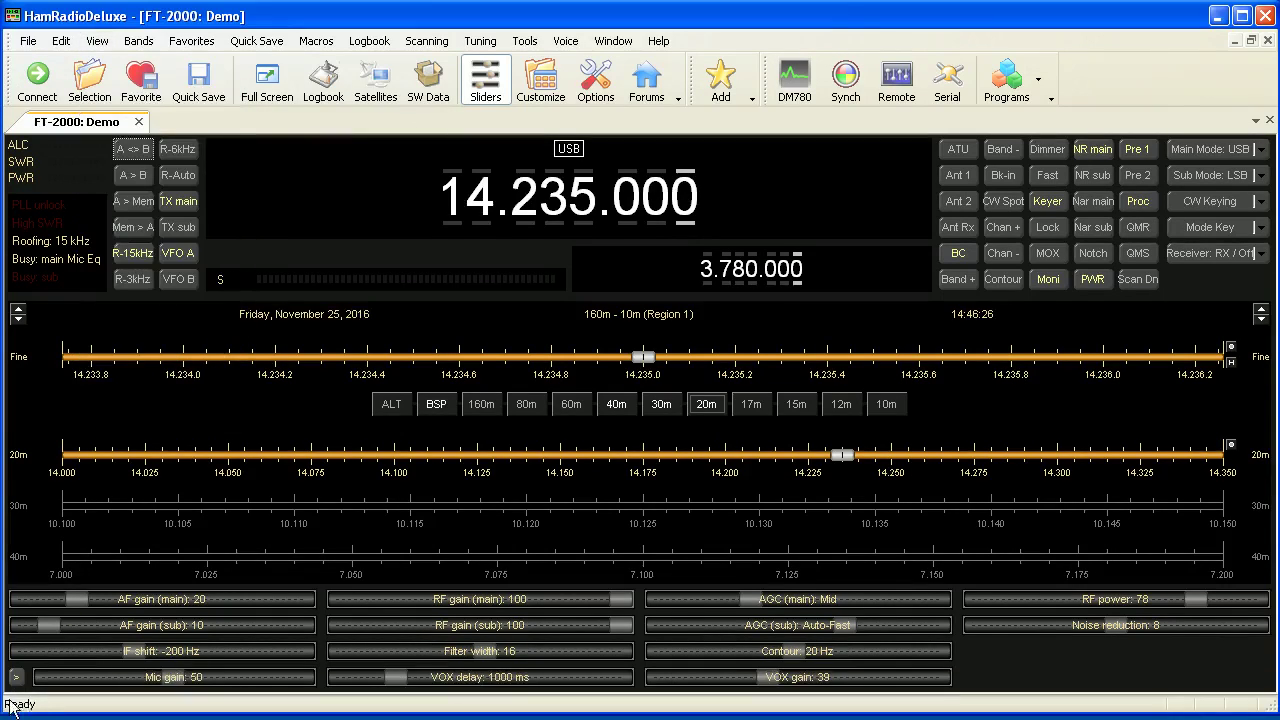
# Open the Selection pane with its Advanced options and browse its Quick Save and Favorites sections.
pyautogui.click(104, 46)
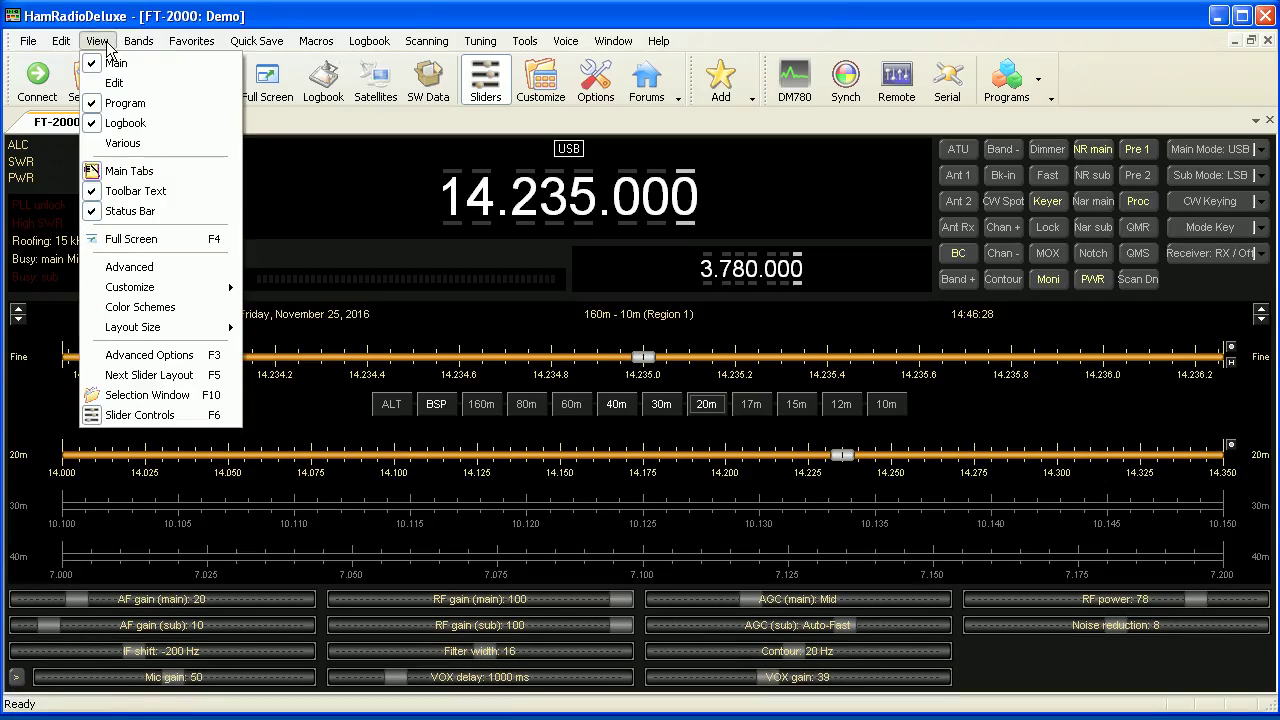
pyautogui.click(117, 267)
pyautogui.moveTo(108, 280); pyautogui.dragTo(242, 278)
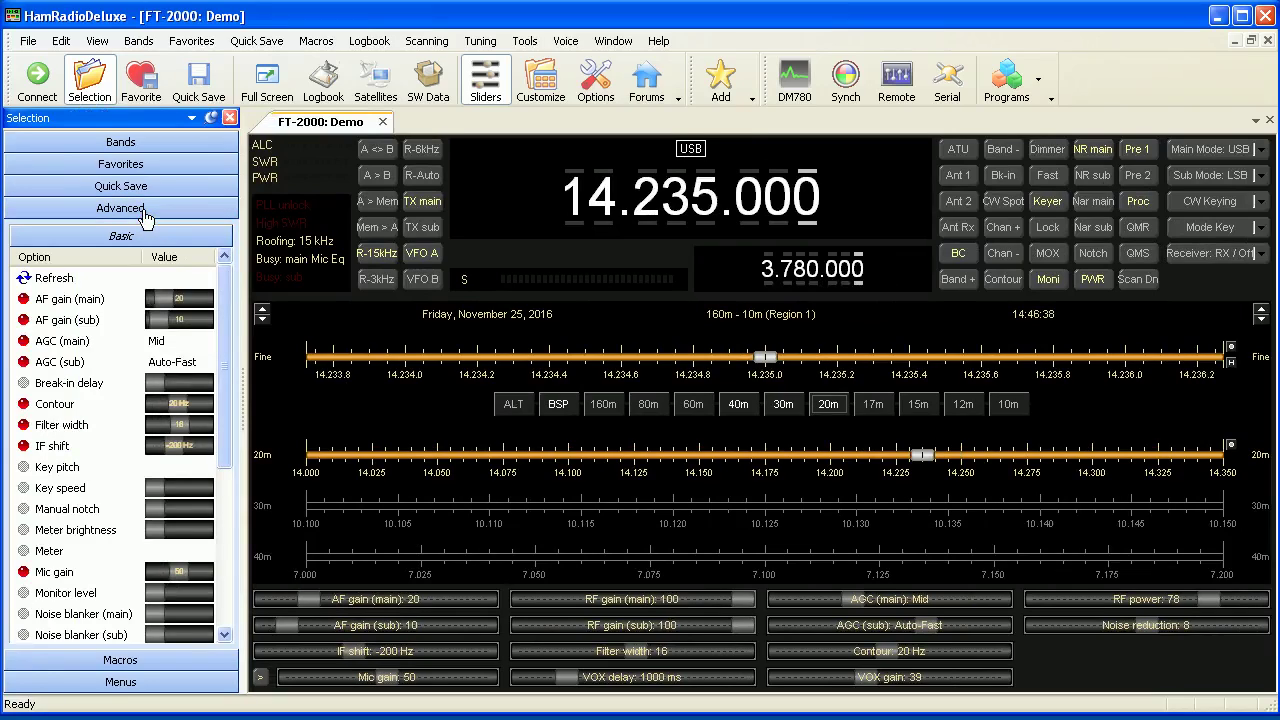
pyautogui.click(120, 186)
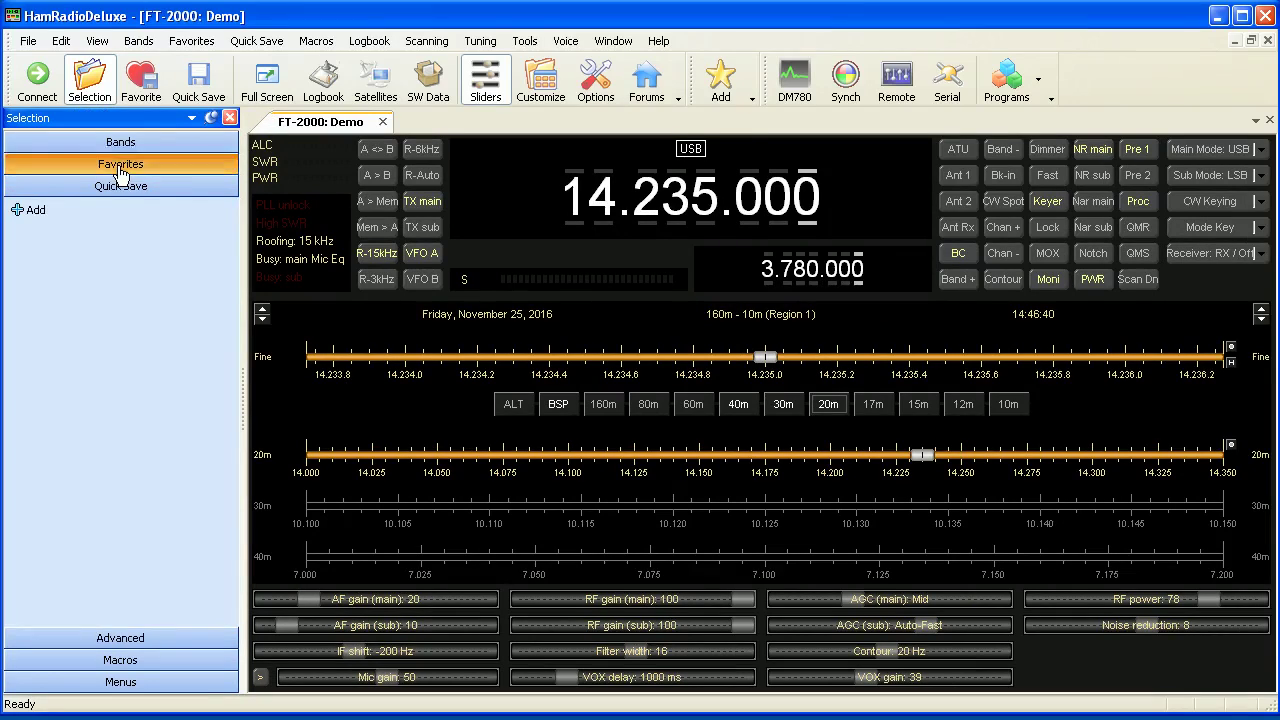
pyautogui.click(120, 164)
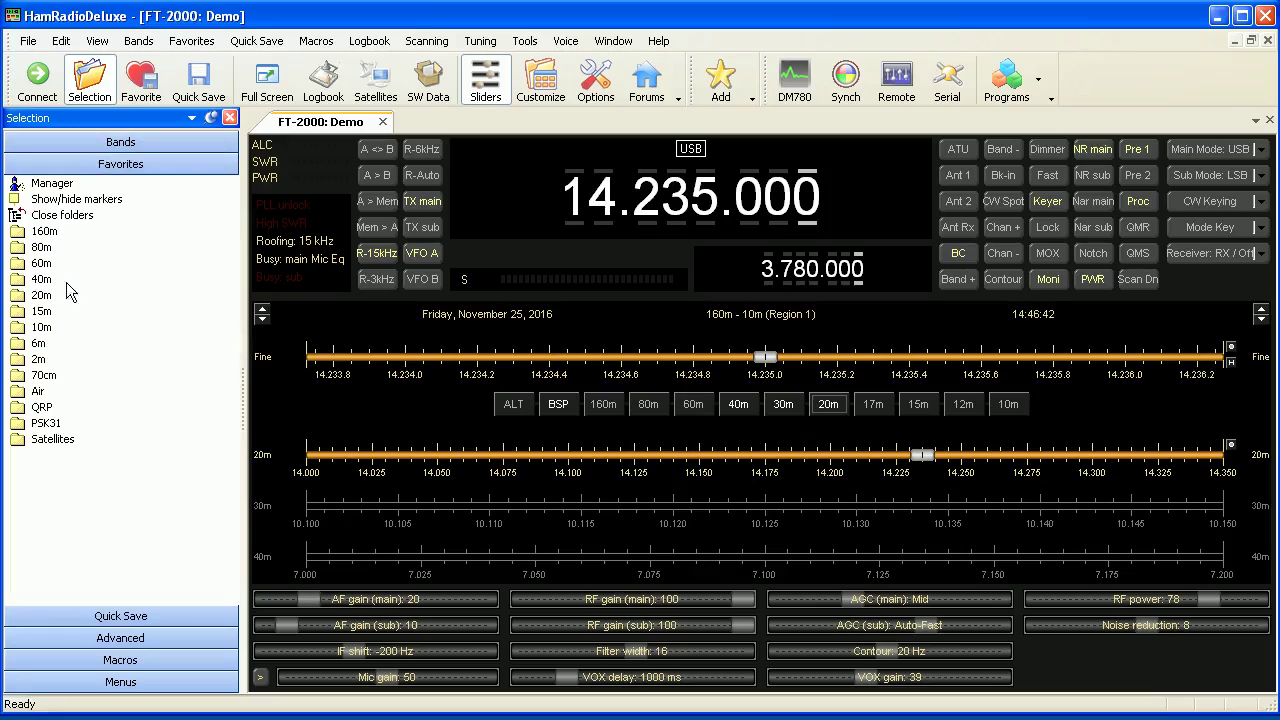
# Display the Advanced options in the Selection pane and close the pane.
pyautogui.click(96, 42)
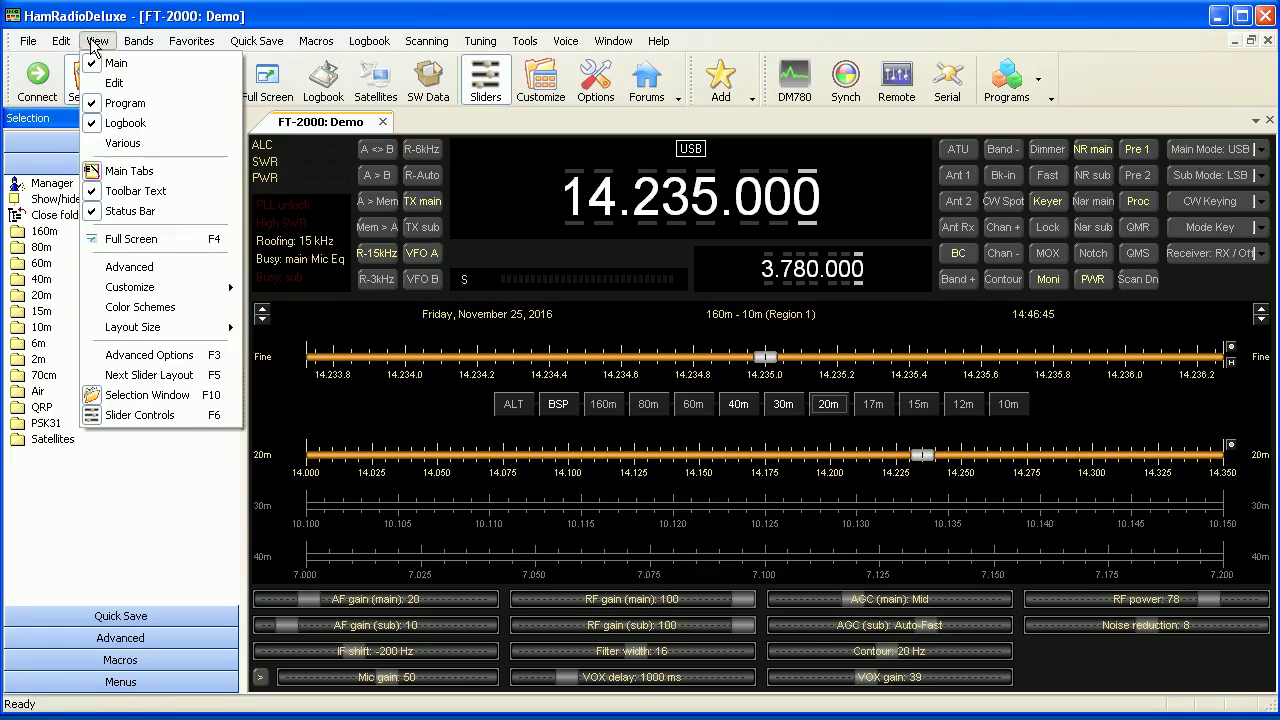
pyautogui.click(108, 268)
pyautogui.click(230, 118)
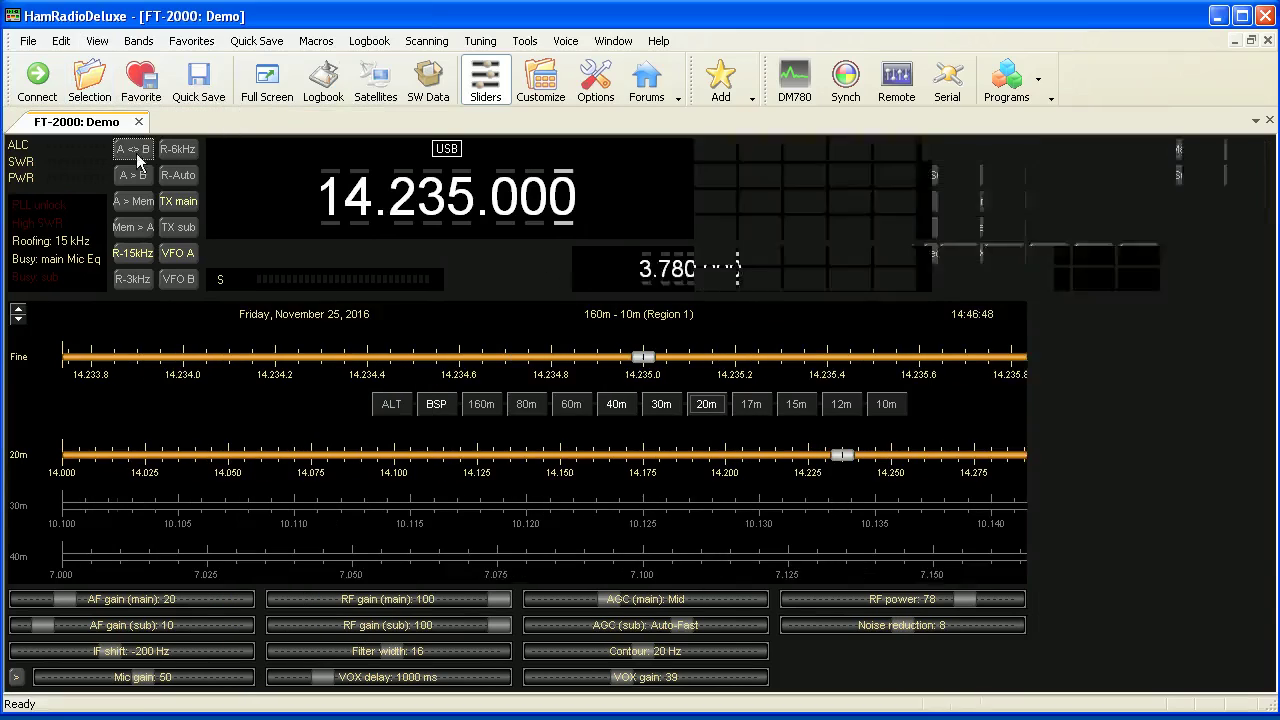
# Review the Customize and Layout Size choices among the radio window's display options.
pyautogui.click(96, 41)
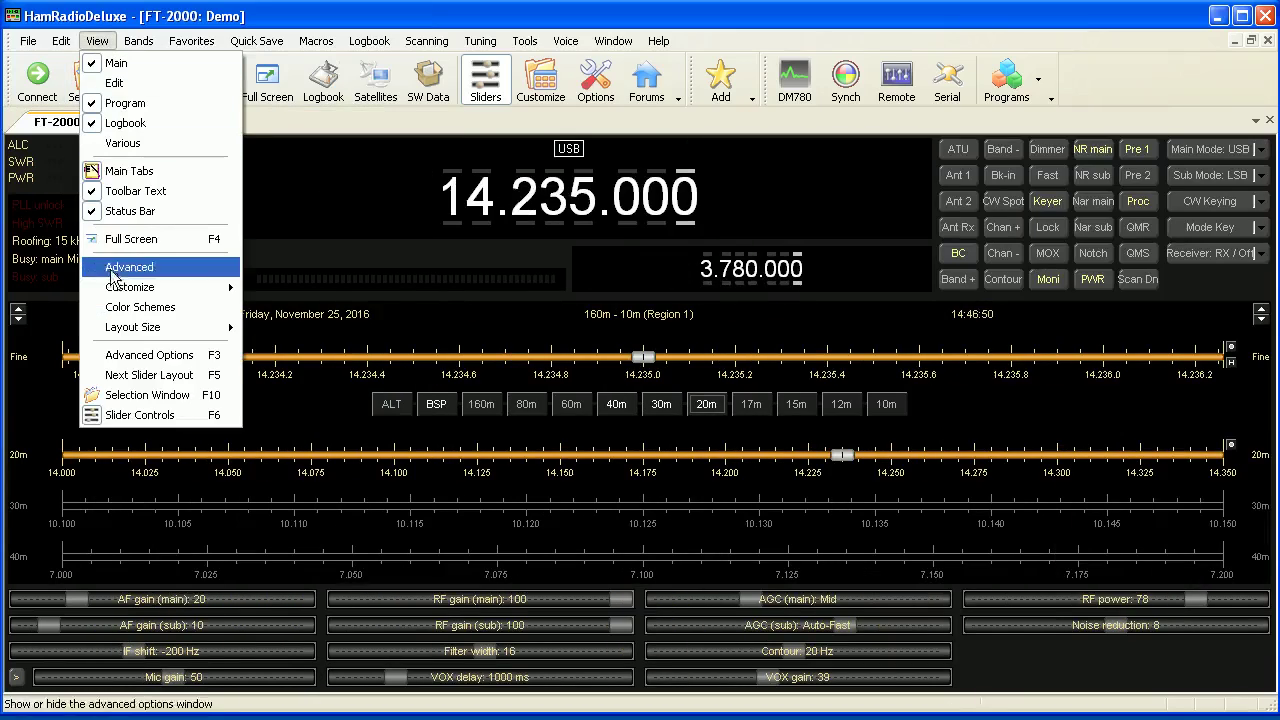
pyautogui.moveTo(112, 289)
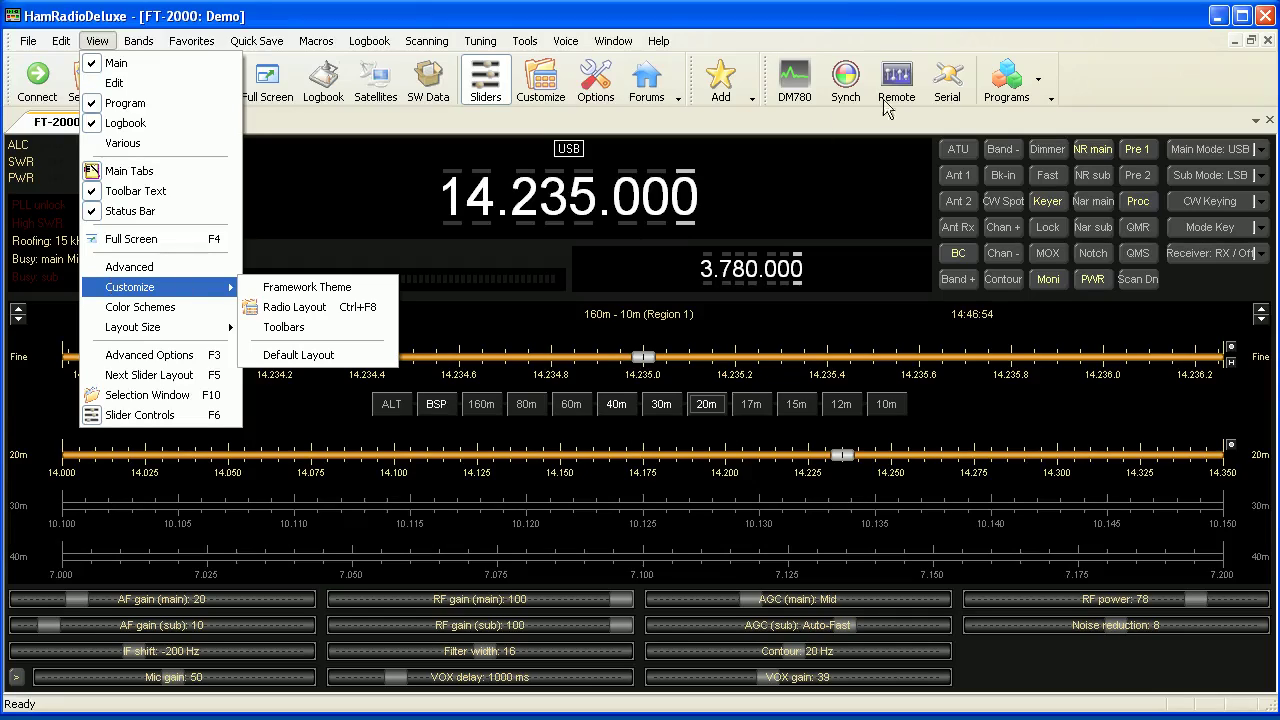
pyautogui.click(1123, 26)
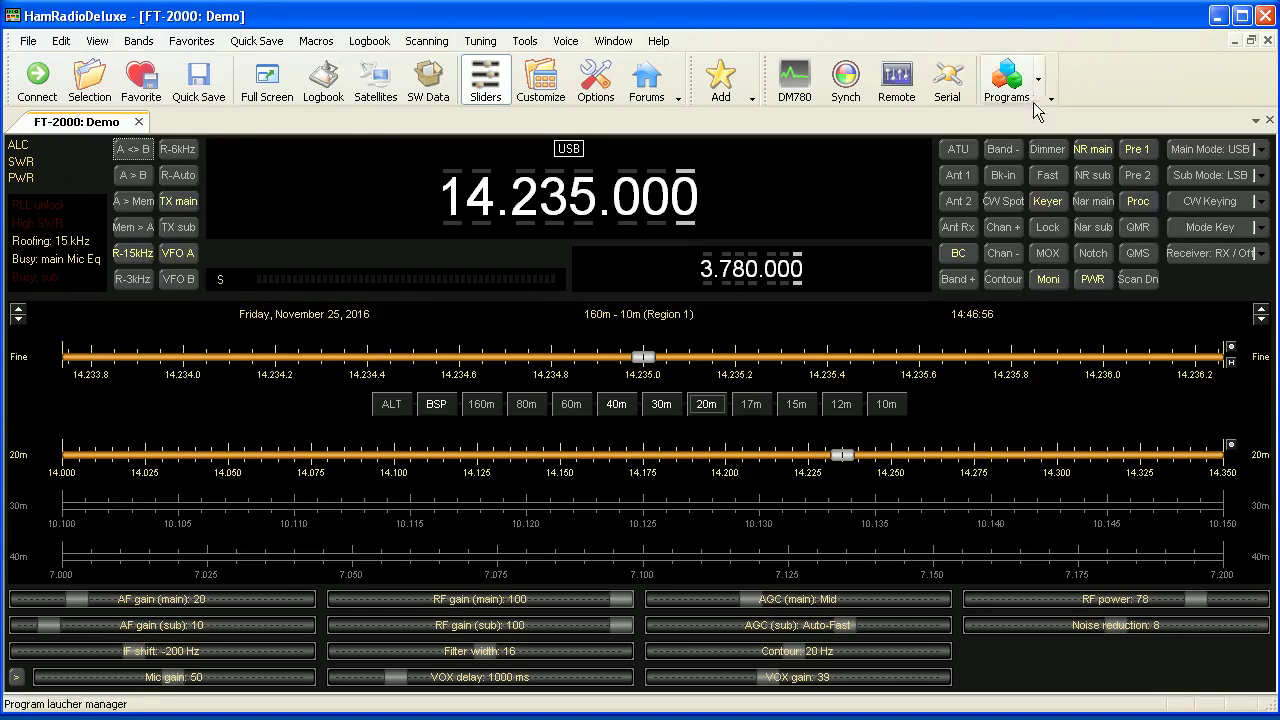
pyautogui.click(98, 47)
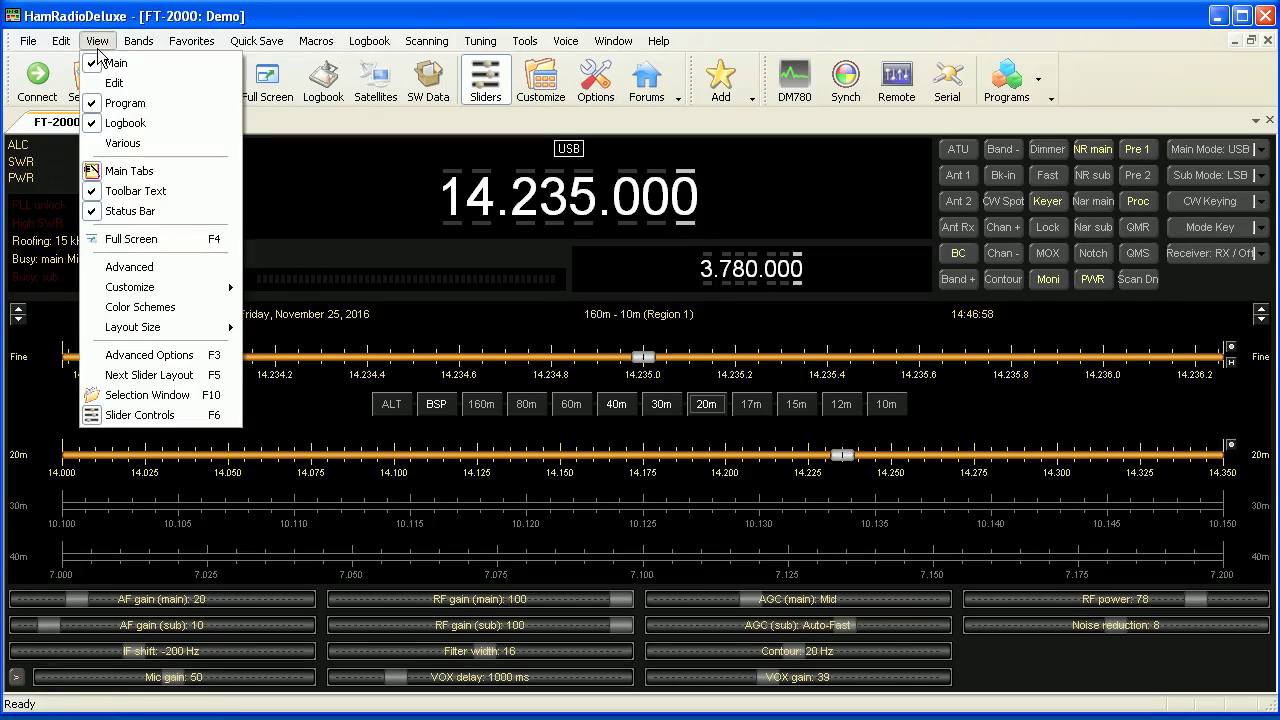
pyautogui.moveTo(126, 331)
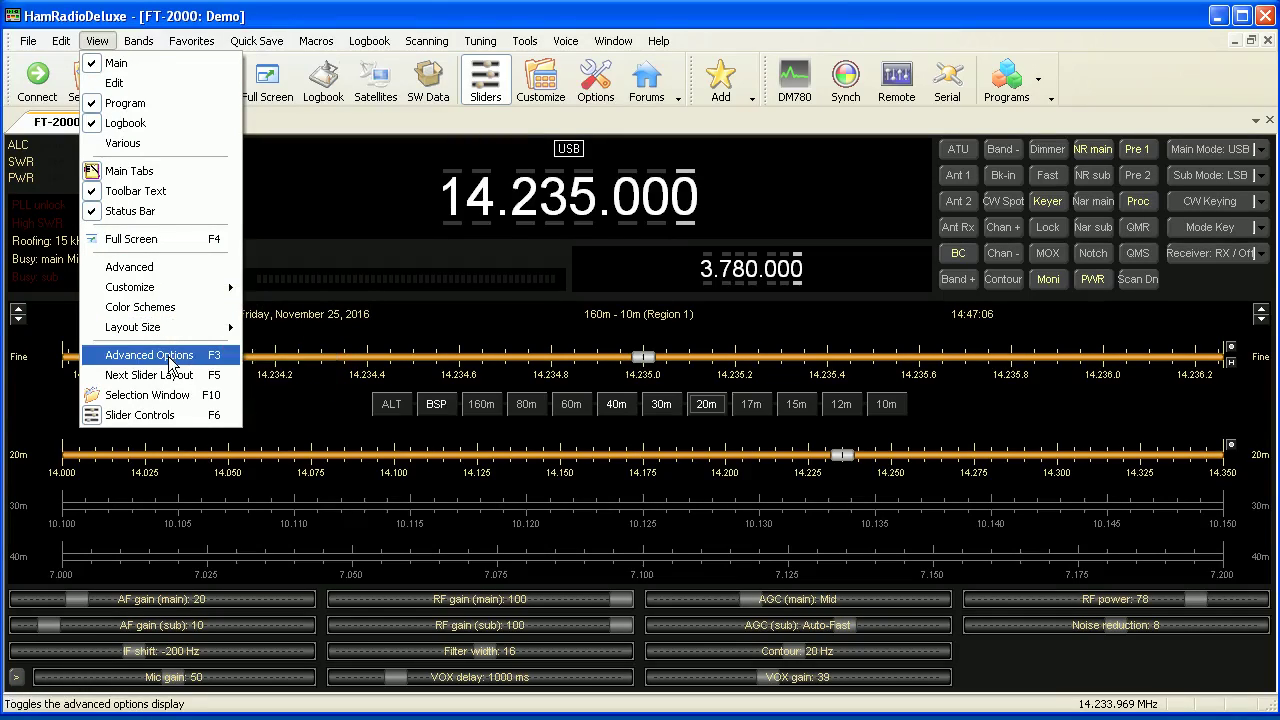
# Open the Advanced Options dialog, view its Page layouts entry, and close the dialog.
pyautogui.click(170, 357)
pyautogui.moveTo(477, 205); pyautogui.dragTo(557, 190)
pyautogui.click(384, 233)
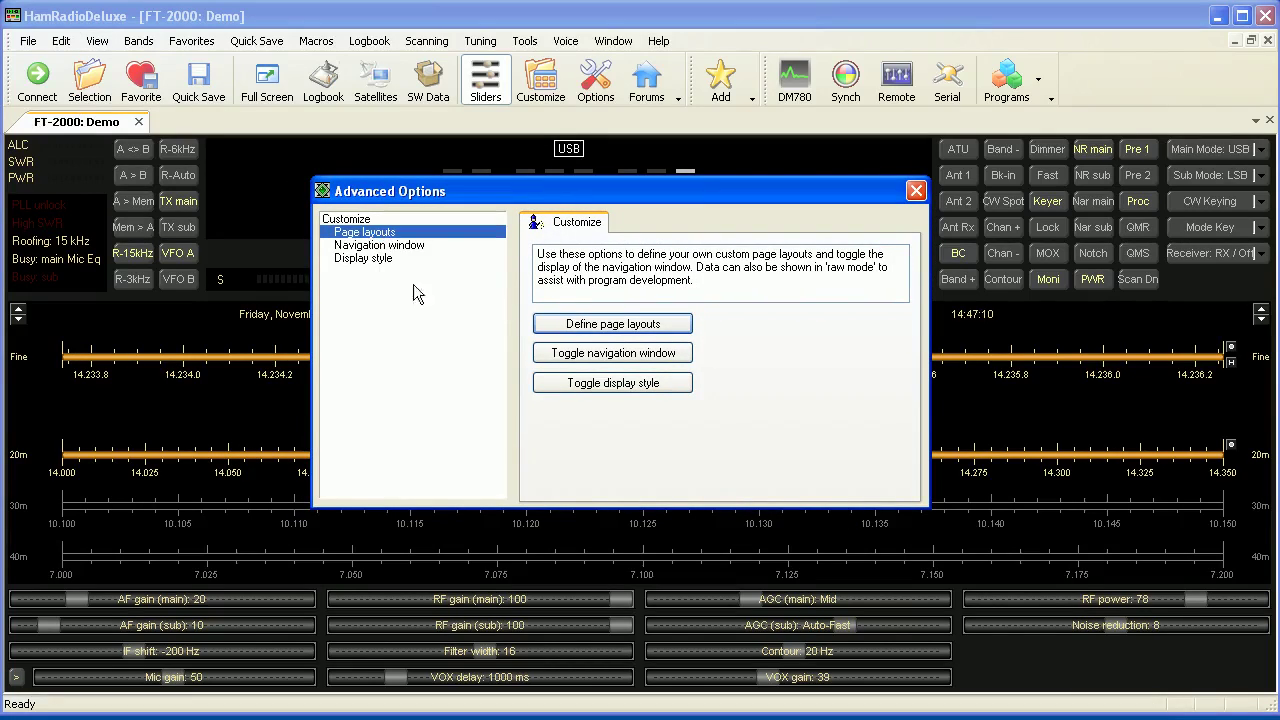
pyautogui.click(915, 190)
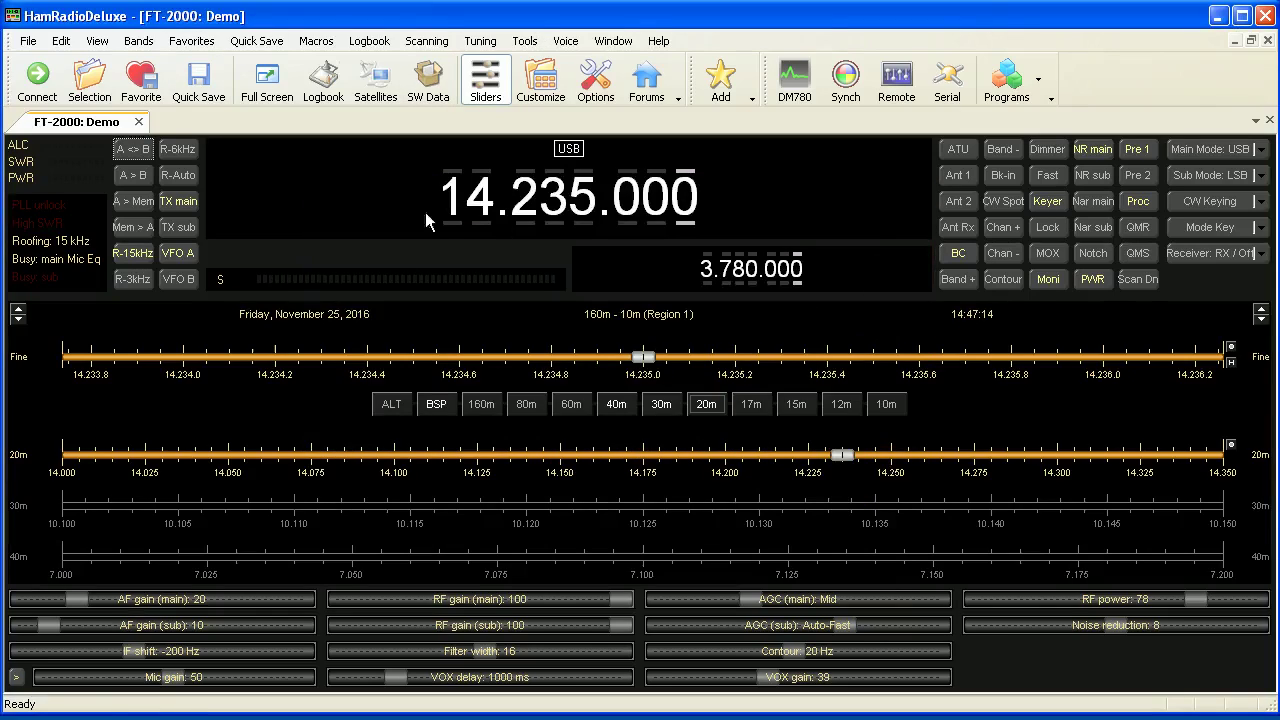
# Hide the radio's slider controls and show them again.
pyautogui.click(98, 41)
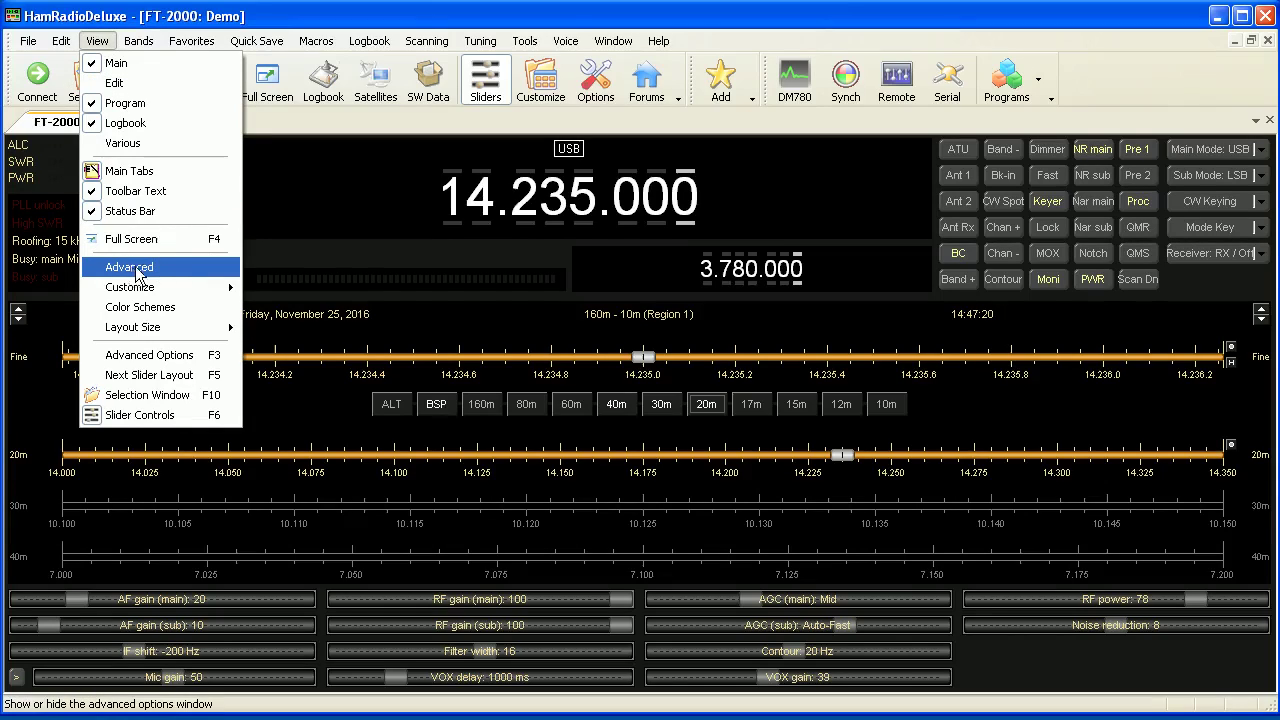
pyautogui.click(135, 416)
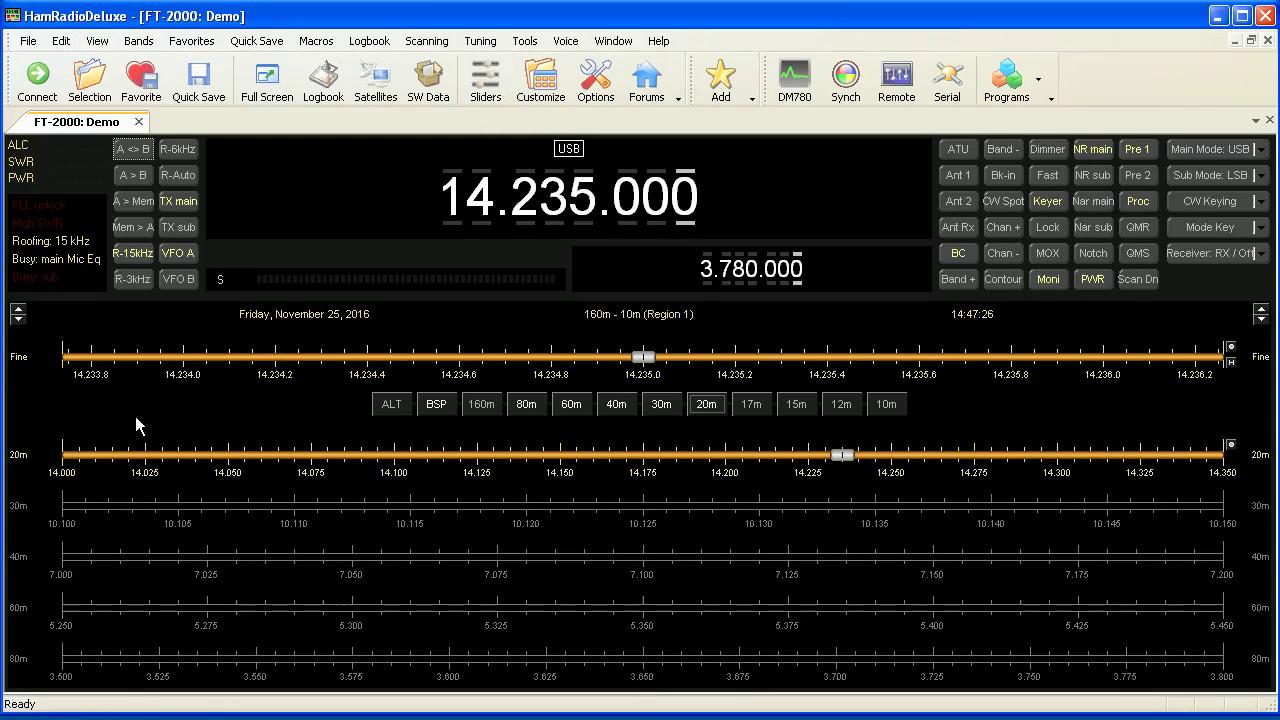
pyautogui.click(97, 40)
pyautogui.click(140, 416)
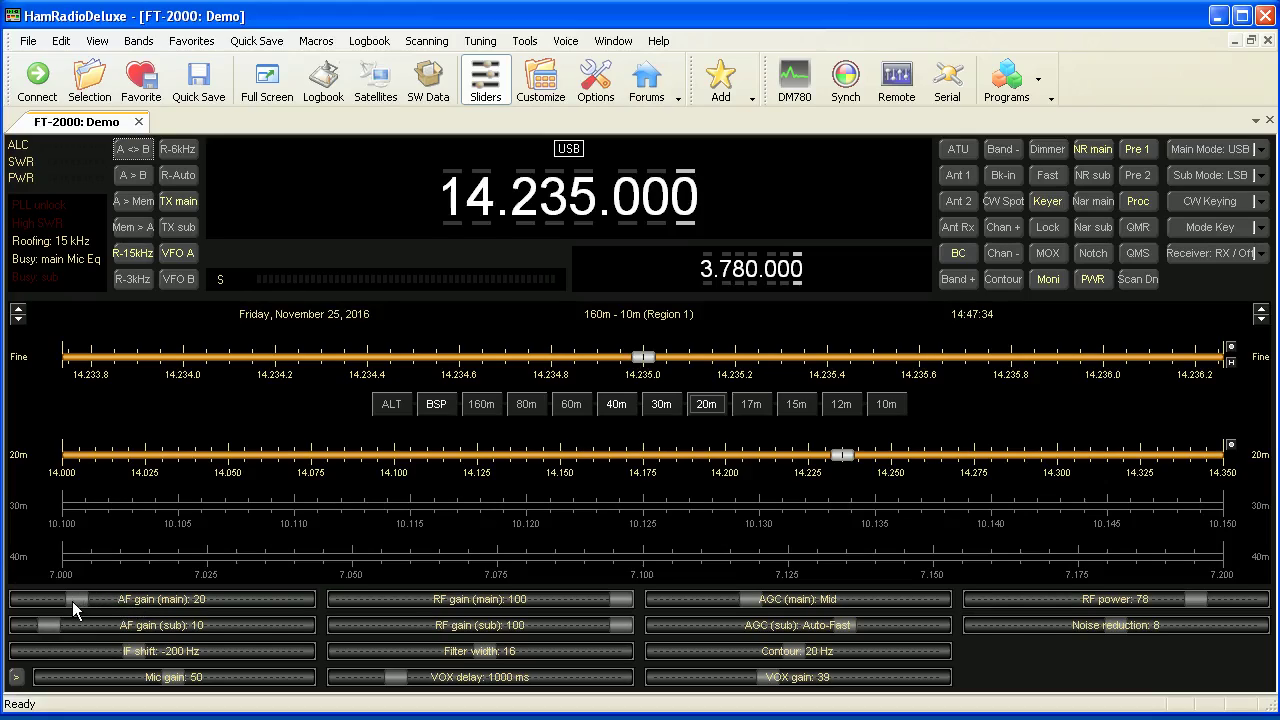
# Set the main AF gain to 19 and the RF power to 80.
pyautogui.moveTo(77, 601)
pyautogui.mouseDown()
pyautogui.moveTo(152, 597)
pyautogui.moveTo(67, 604)
pyautogui.mouseUp()
pyautogui.moveTo(1229, 594); pyautogui.dragTo(1163, 597)
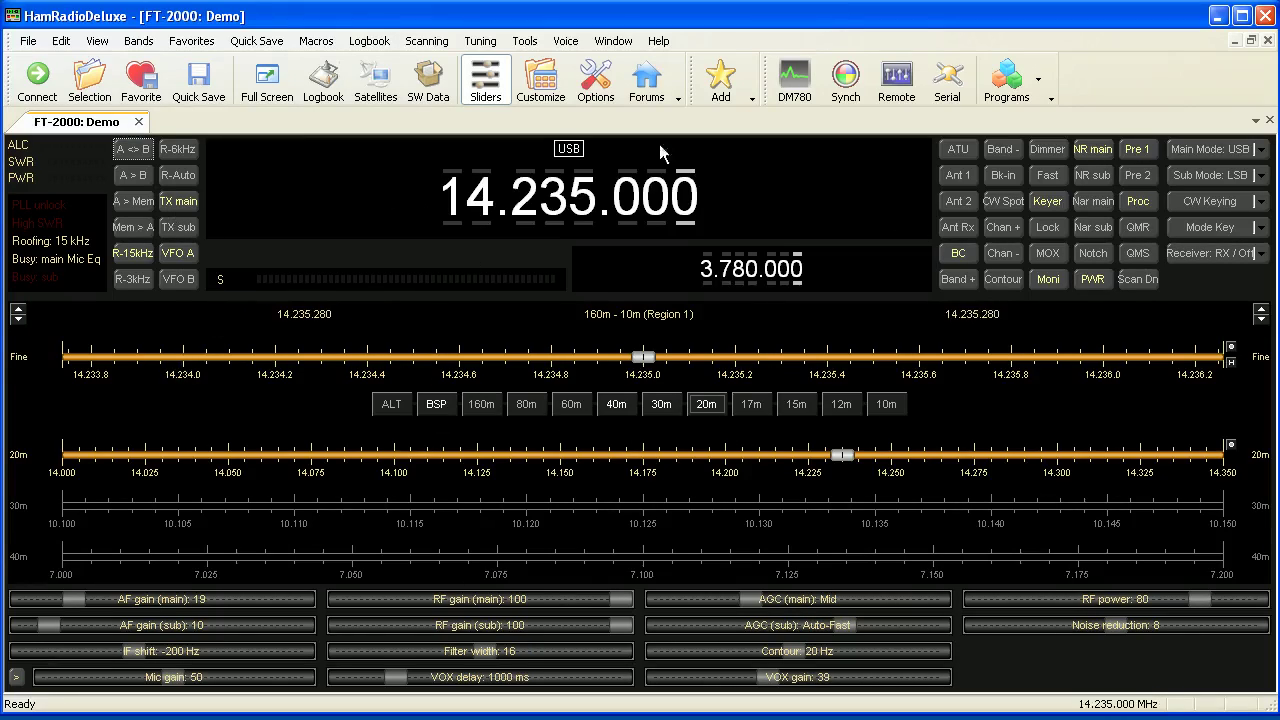
# Adjust the main frequency on the fine tuning dial, and retune it to 14.121.490 on the 20m dial.
pyautogui.moveTo(645, 362); pyautogui.dragTo(545, 360)
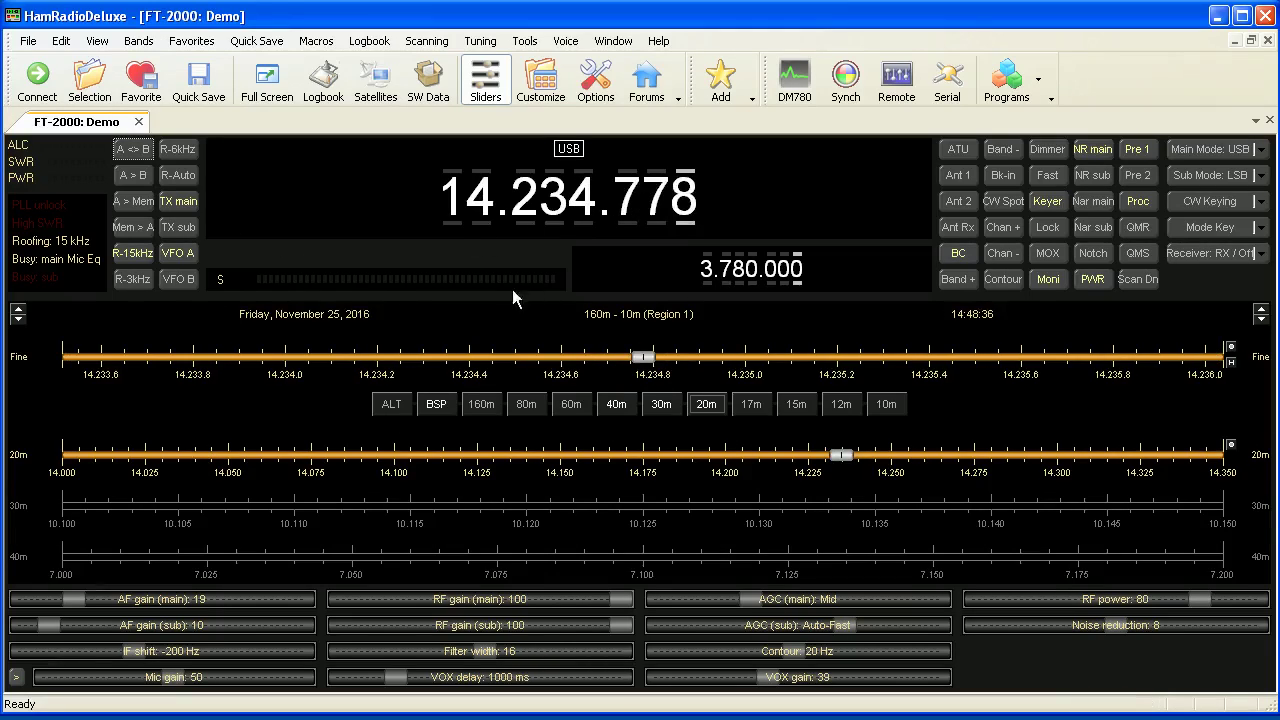
pyautogui.moveTo(643, 358)
pyautogui.mouseDown()
pyautogui.moveTo(588, 362)
pyautogui.moveTo(668, 362)
pyautogui.mouseUp()
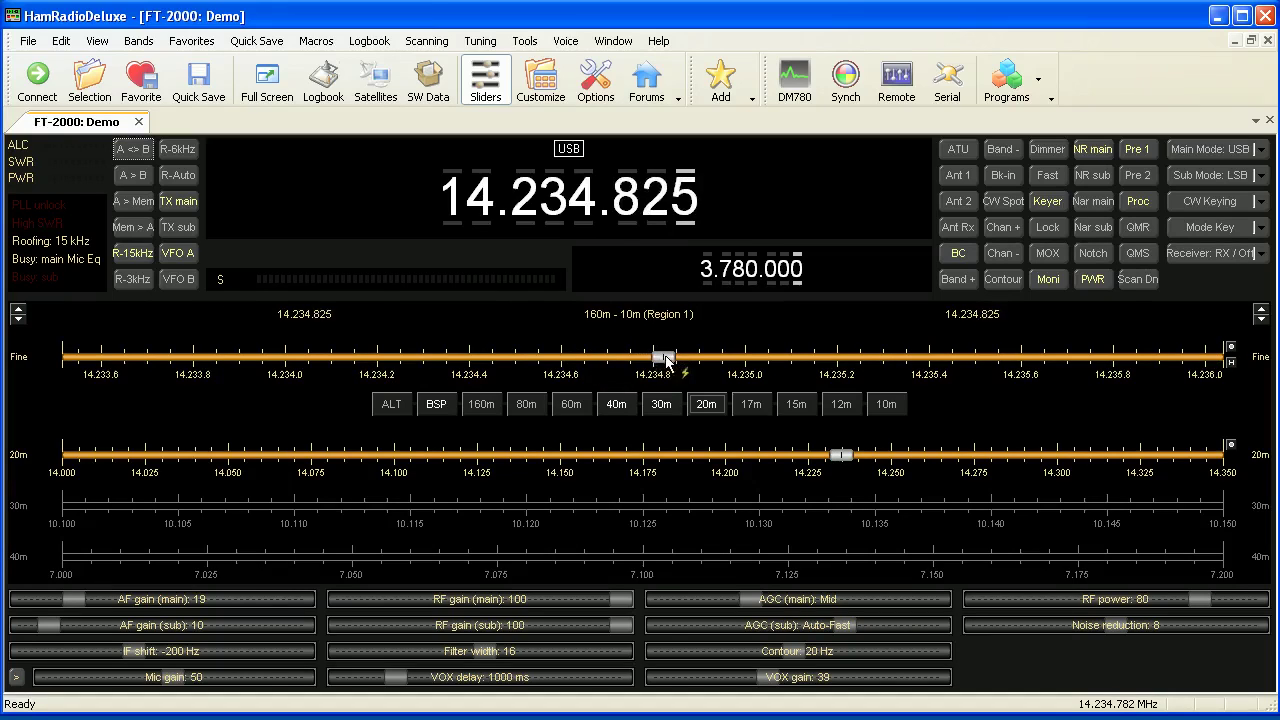
pyautogui.moveTo(843, 455); pyautogui.dragTo(466, 462)
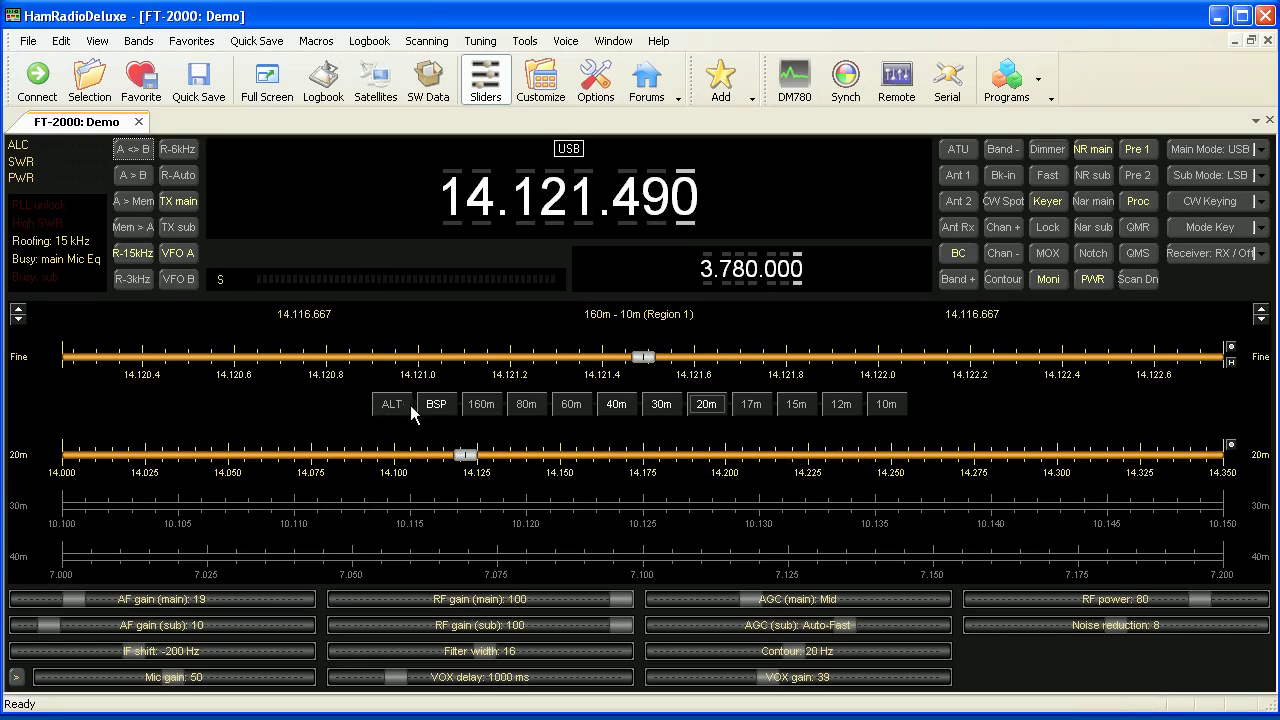
# Switch the main receiver through the 12m and 10m bands, ending on the 80m band.
pyautogui.click(832, 404)
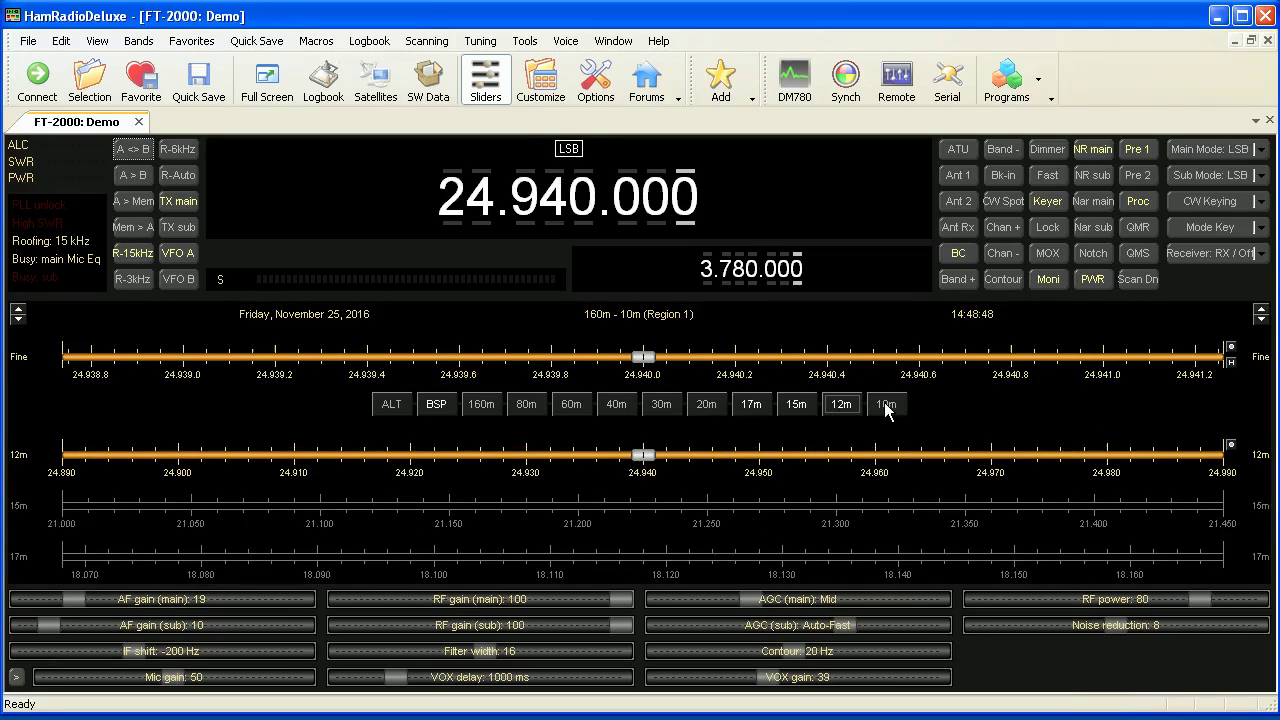
pyautogui.click(884, 404)
pyautogui.click(525, 404)
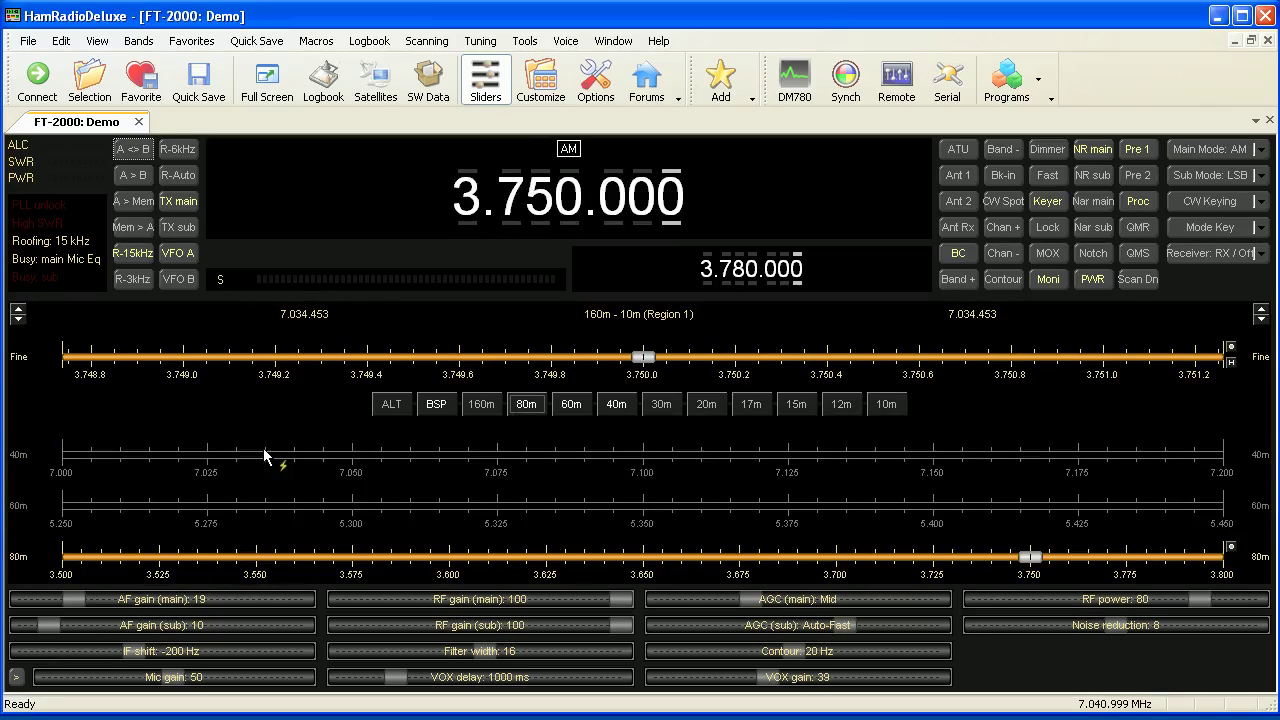
# Open the band layouts manager, look through the available layouts, and close it.
pyautogui.click(28, 44)
pyautogui.moveTo(99, 42)
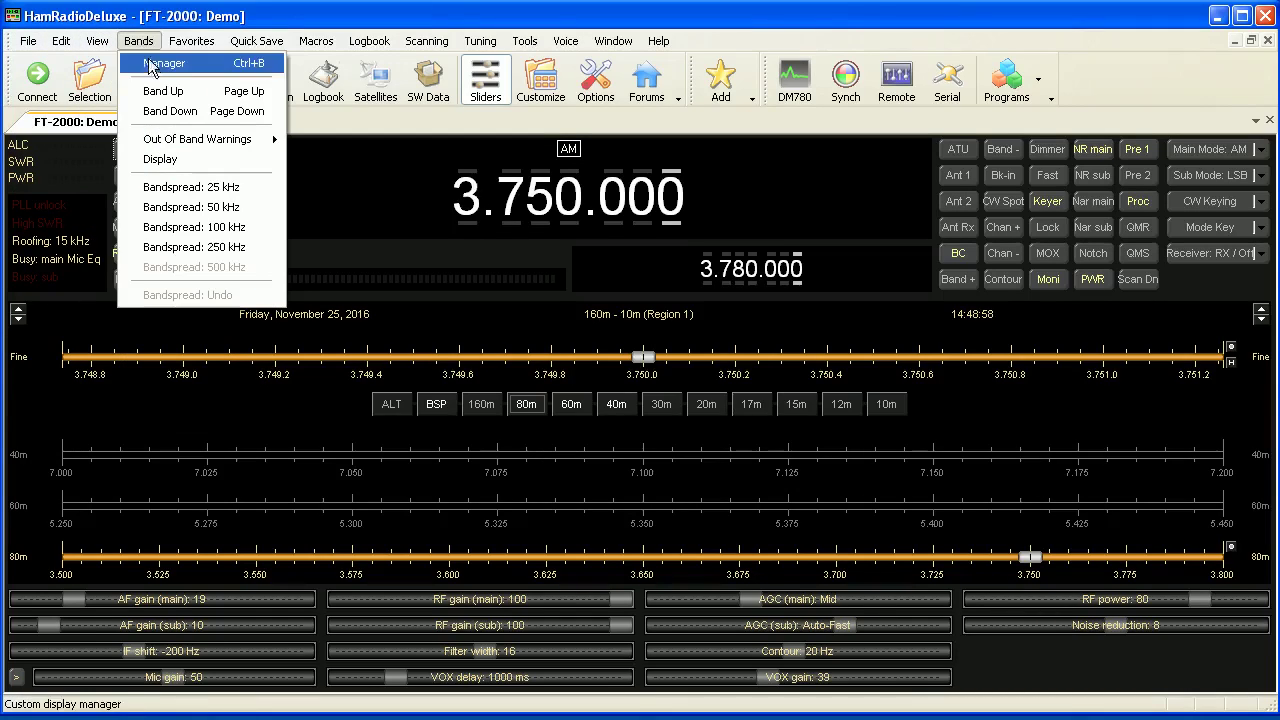
pyautogui.click(160, 63)
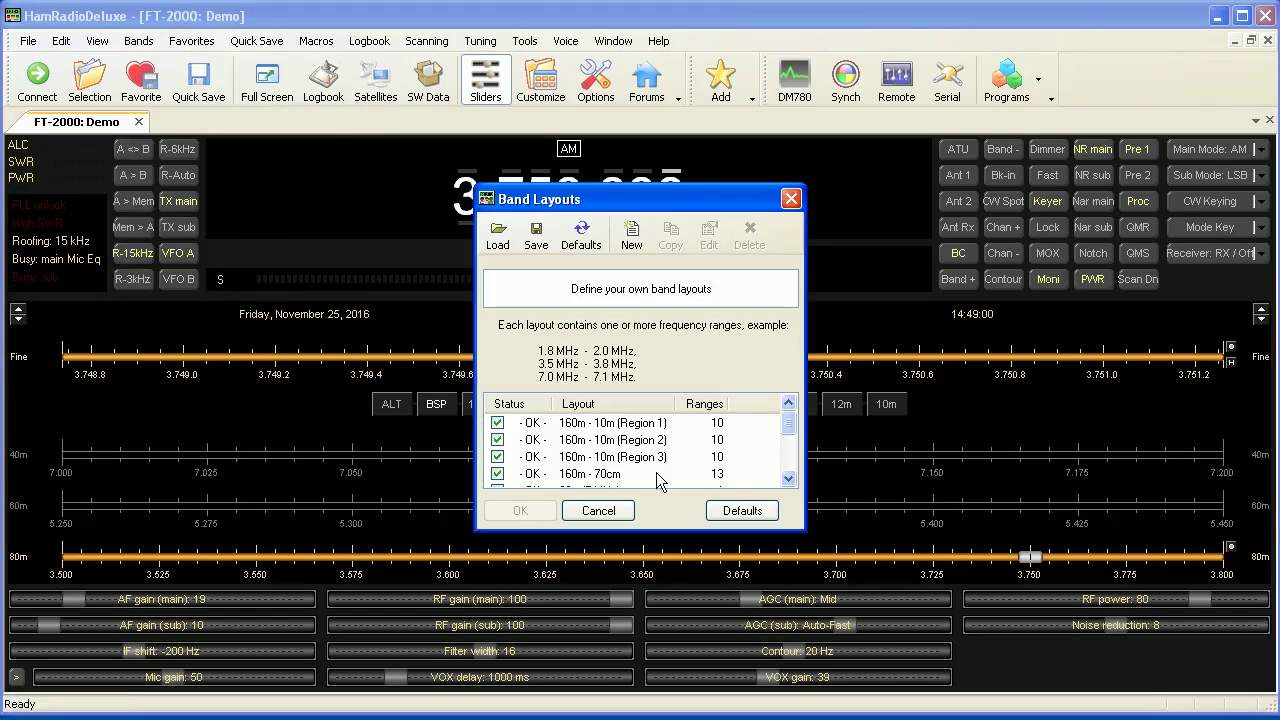
pyautogui.moveTo(789, 425)
pyautogui.mouseDown()
pyautogui.moveTo(800, 474)
pyautogui.moveTo(800, 420)
pyautogui.mouseUp()
pyautogui.click(791, 199)
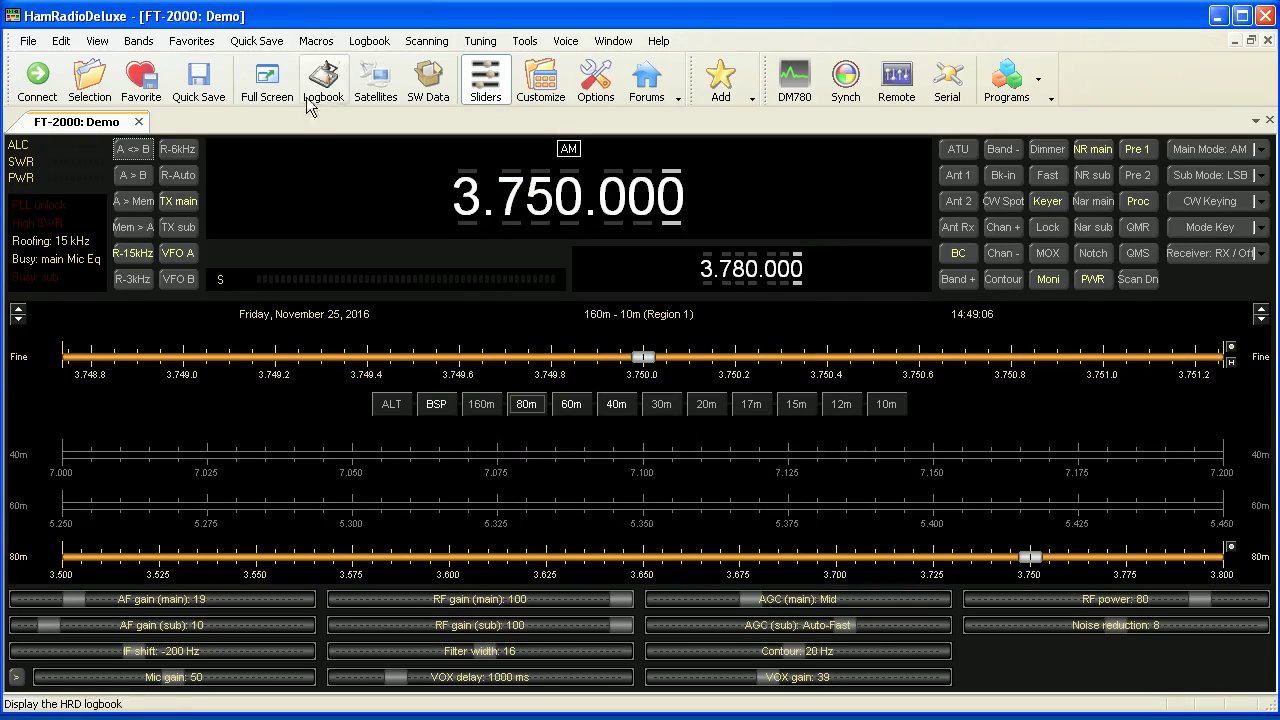
# View the Add Favorite dialog for the current frequency and cancel it.
pyautogui.click(191, 42)
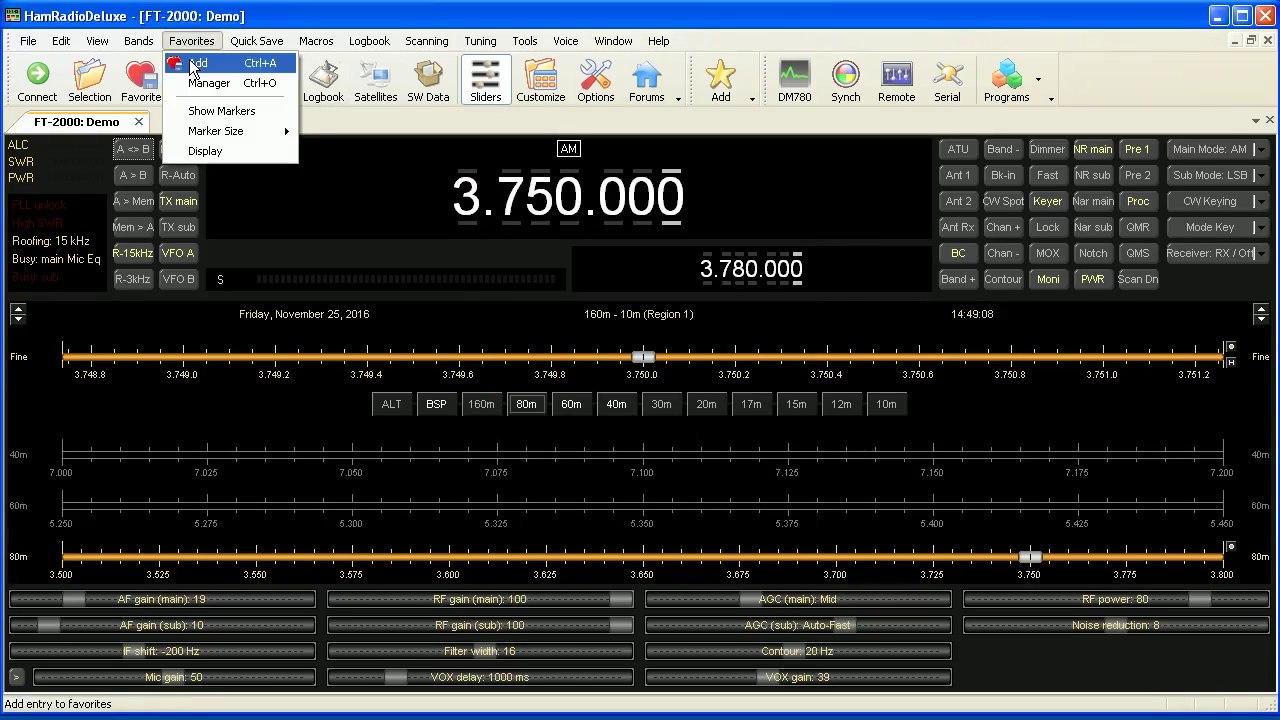
pyautogui.click(196, 63)
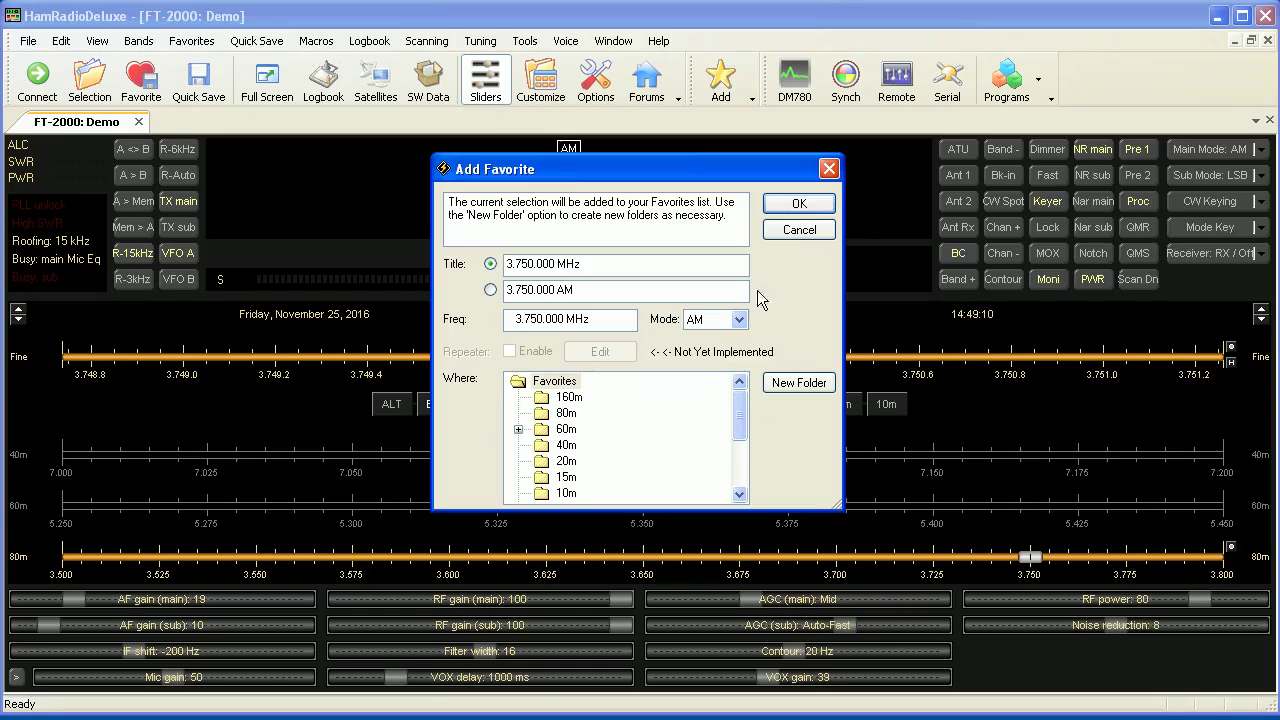
pyautogui.click(805, 228)
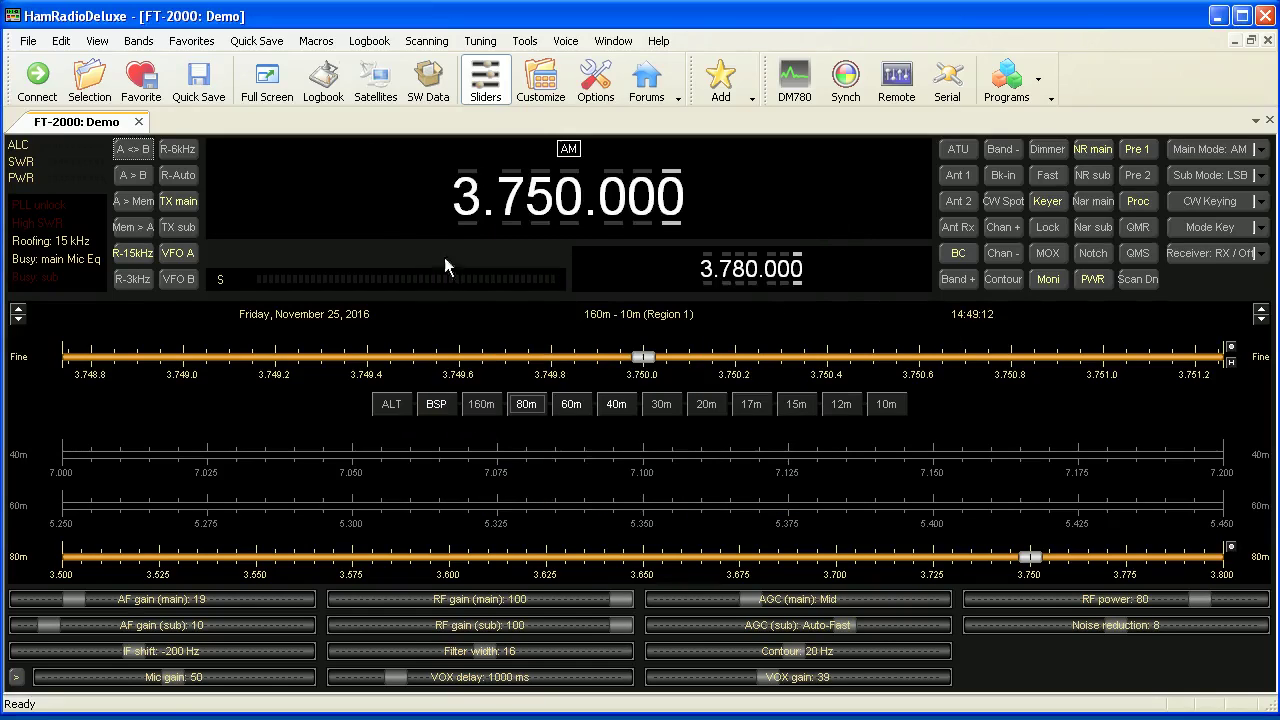
# Show the favorites markers on the tuning dials and hide them again.
pyautogui.click(177, 43)
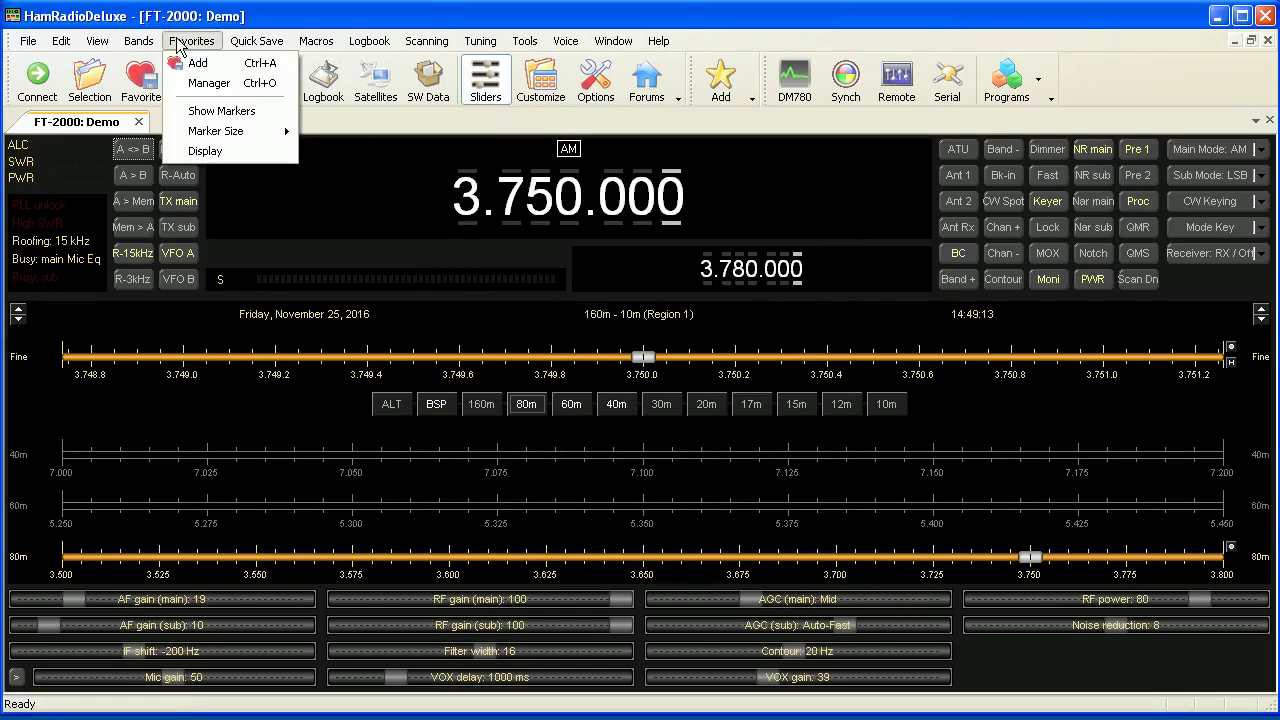
pyautogui.click(214, 110)
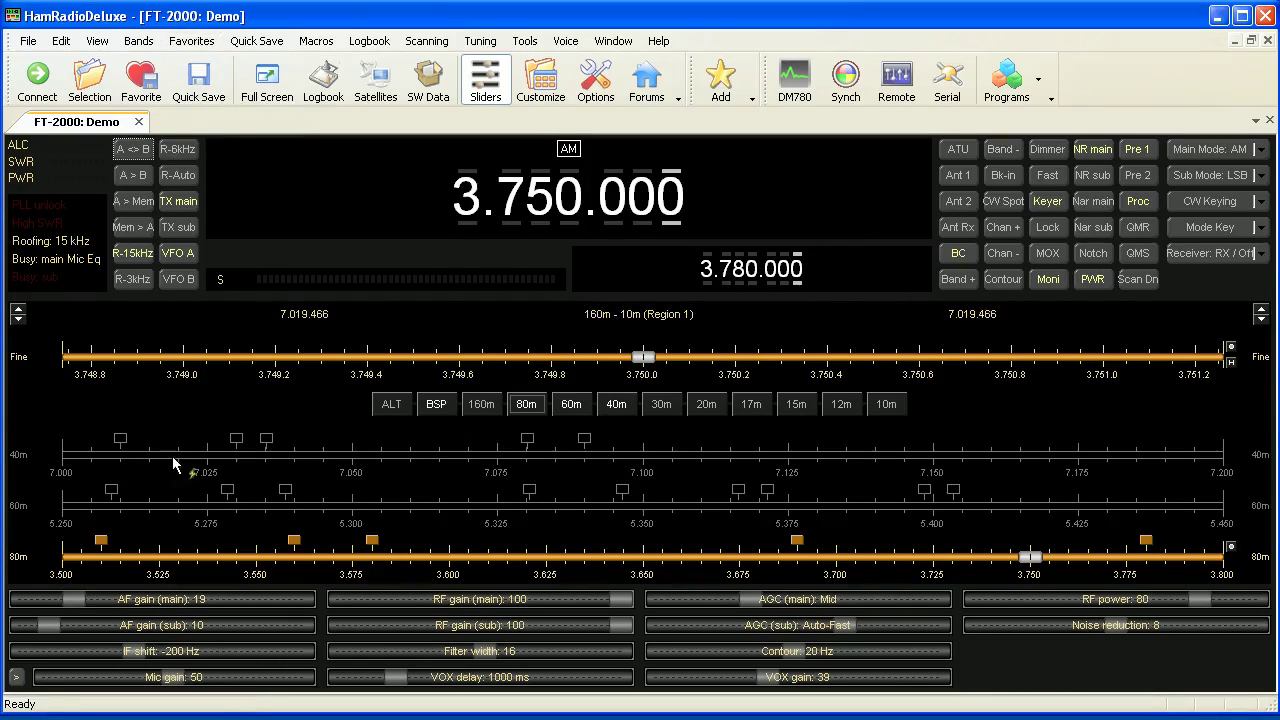
pyautogui.moveTo(120, 446)
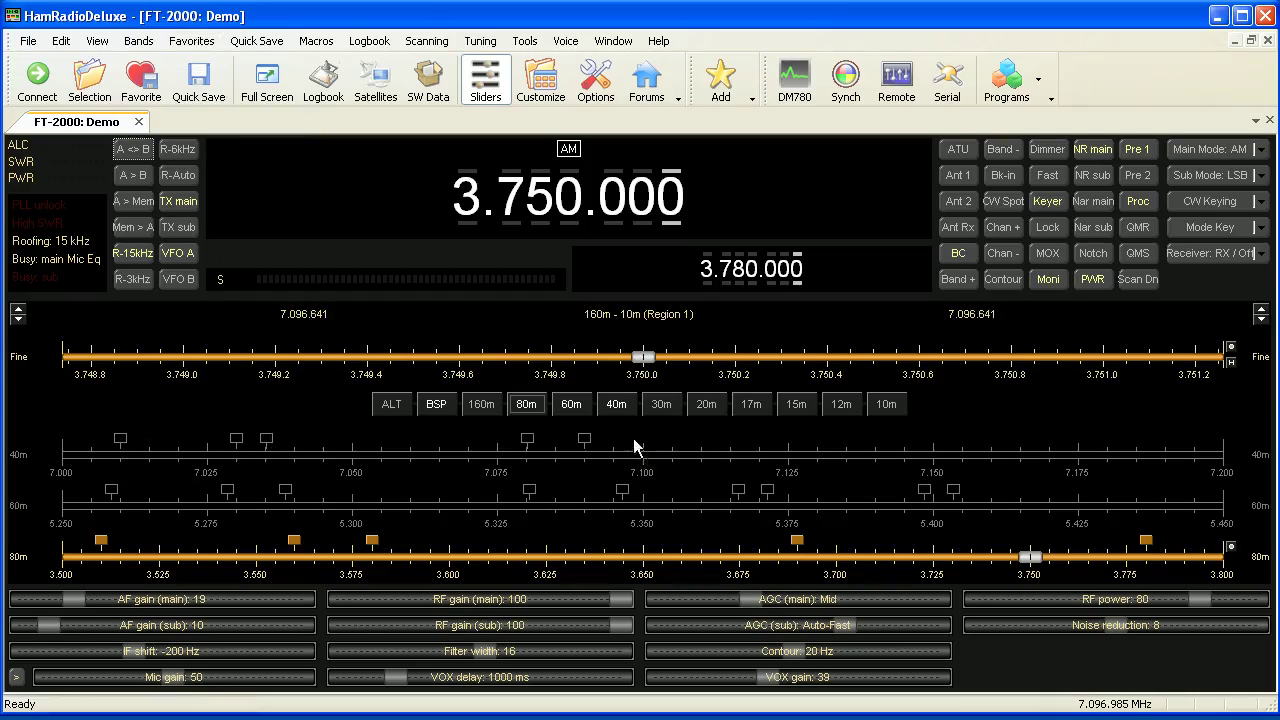
pyautogui.click(190, 41)
pyautogui.click(218, 110)
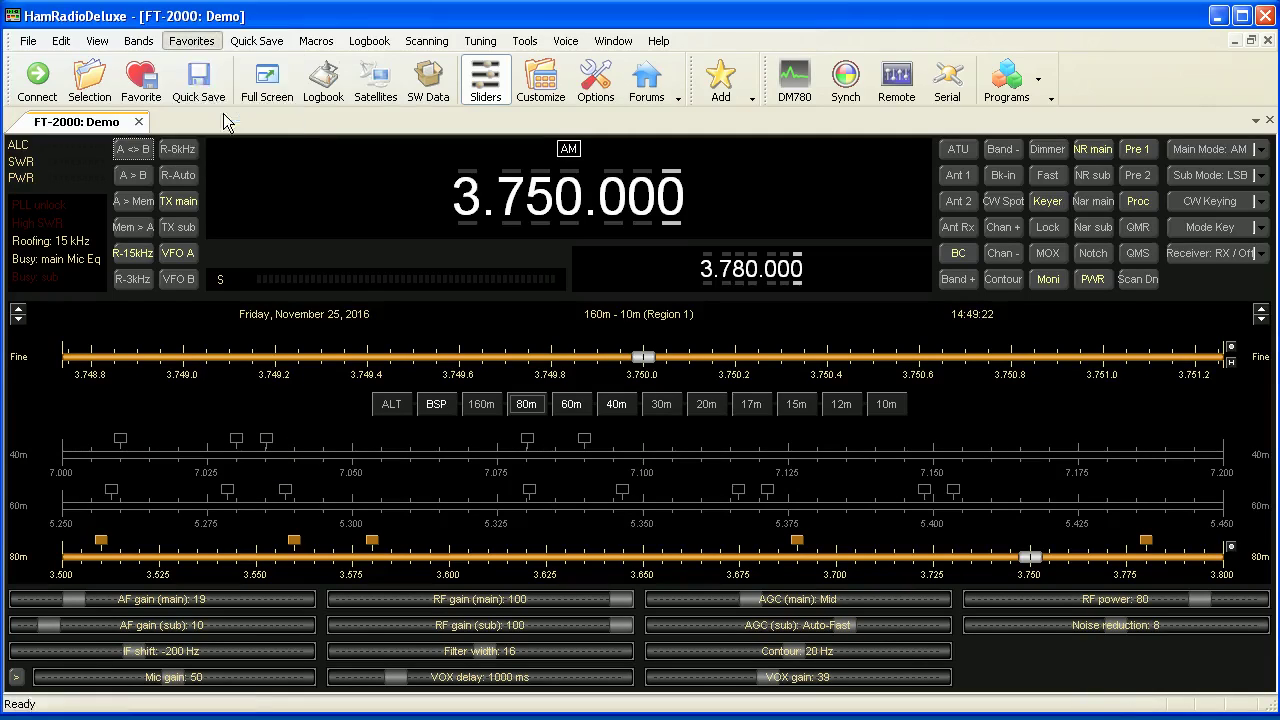
# Turn the favorites markers on and set their size to Large.
pyautogui.click(190, 42)
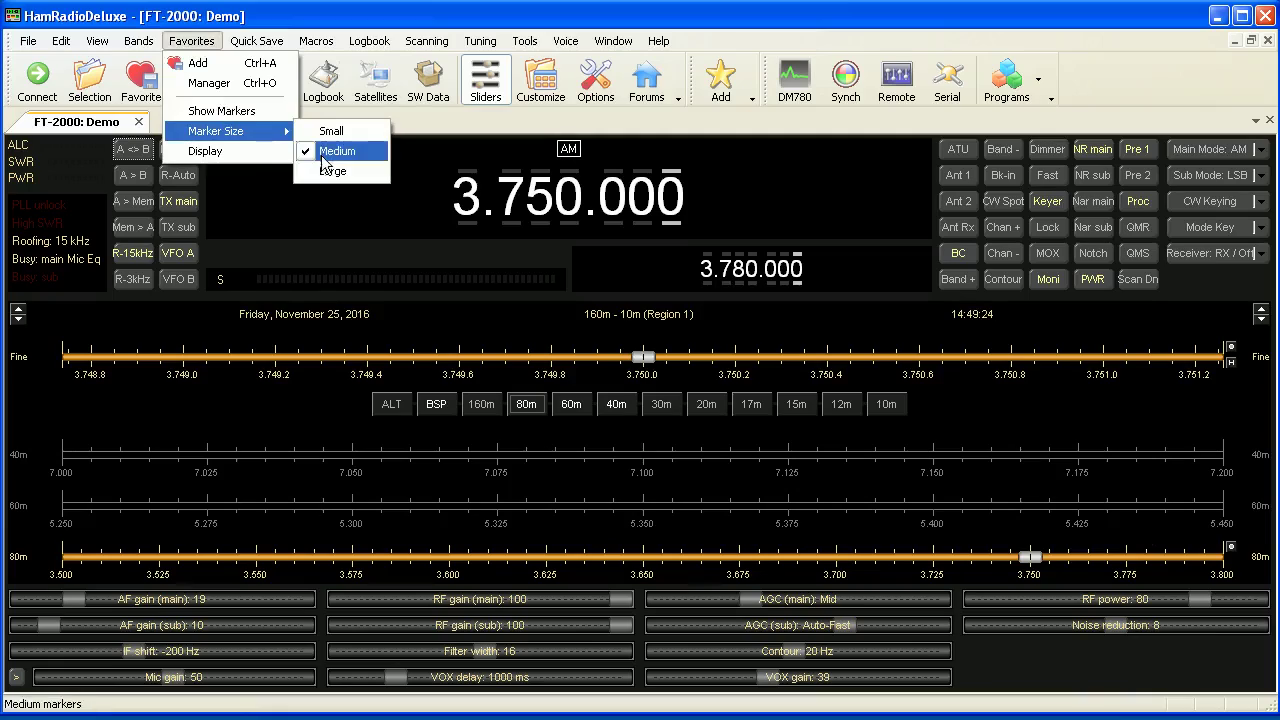
pyautogui.click(222, 110)
pyautogui.click(207, 47)
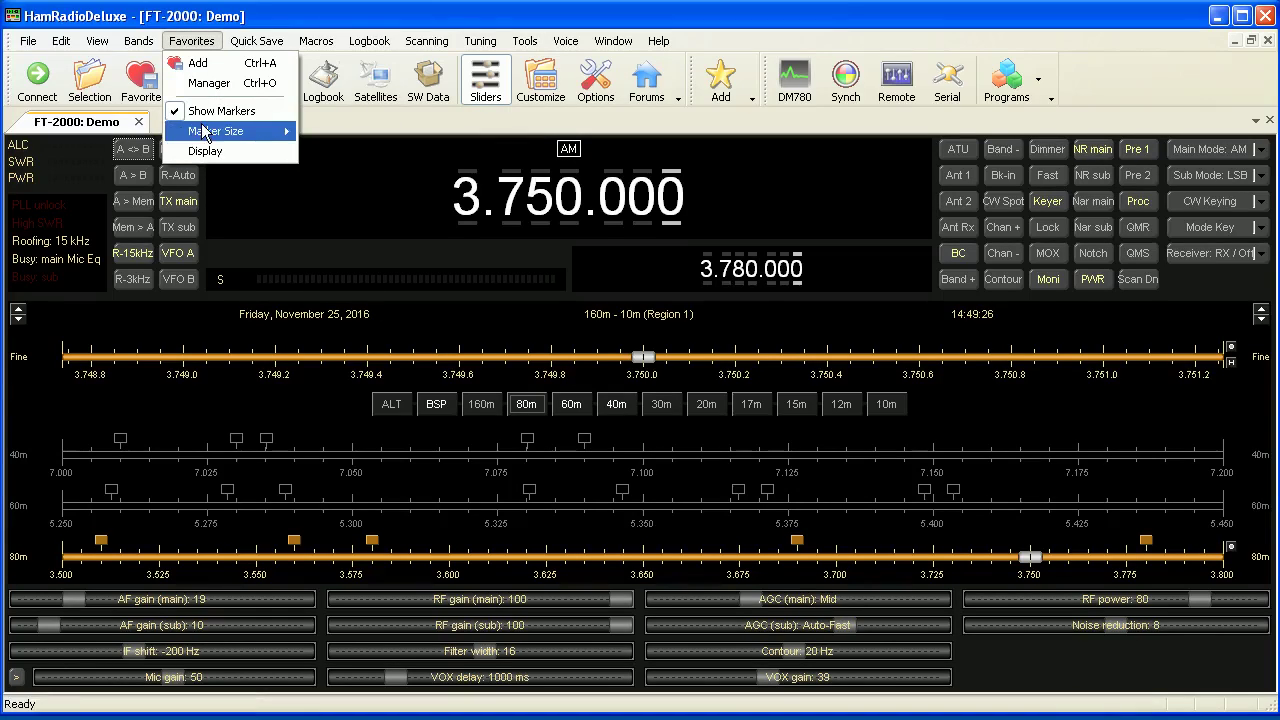
pyautogui.moveTo(280, 128)
pyautogui.click(318, 171)
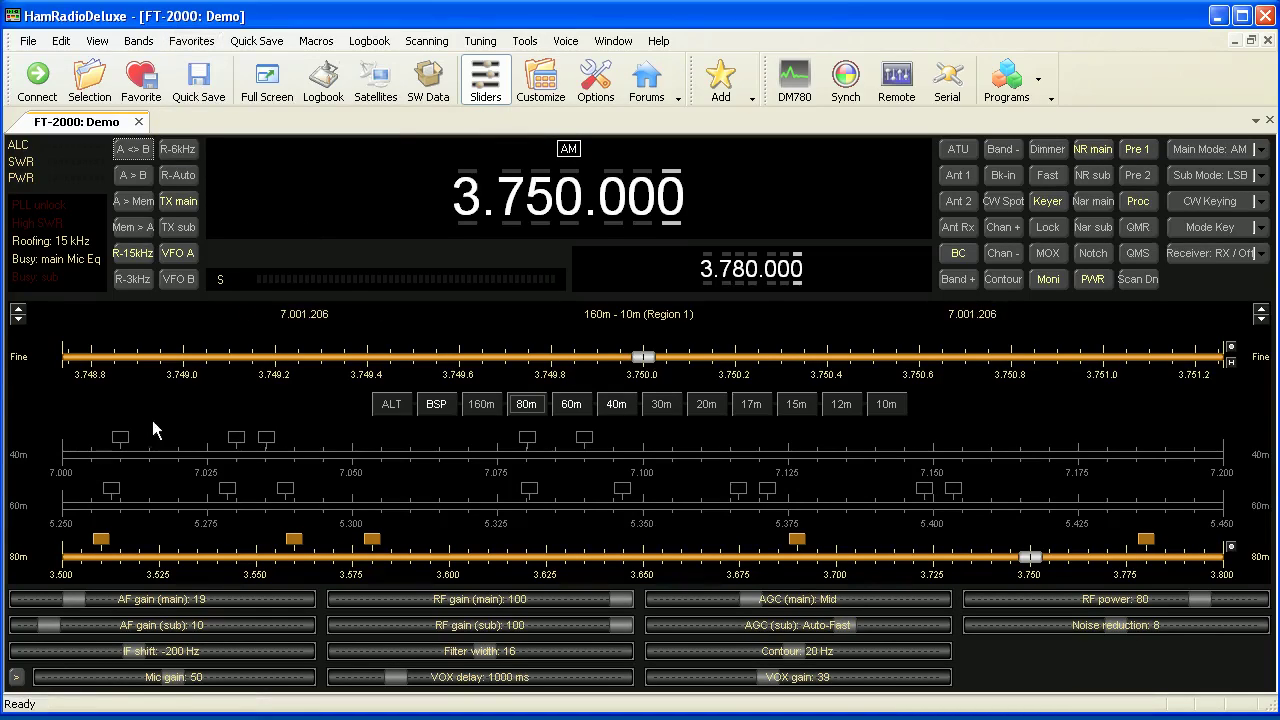
# Set the favorites marker size to Small and turn the markers off.
pyautogui.click(188, 42)
pyautogui.moveTo(207, 141)
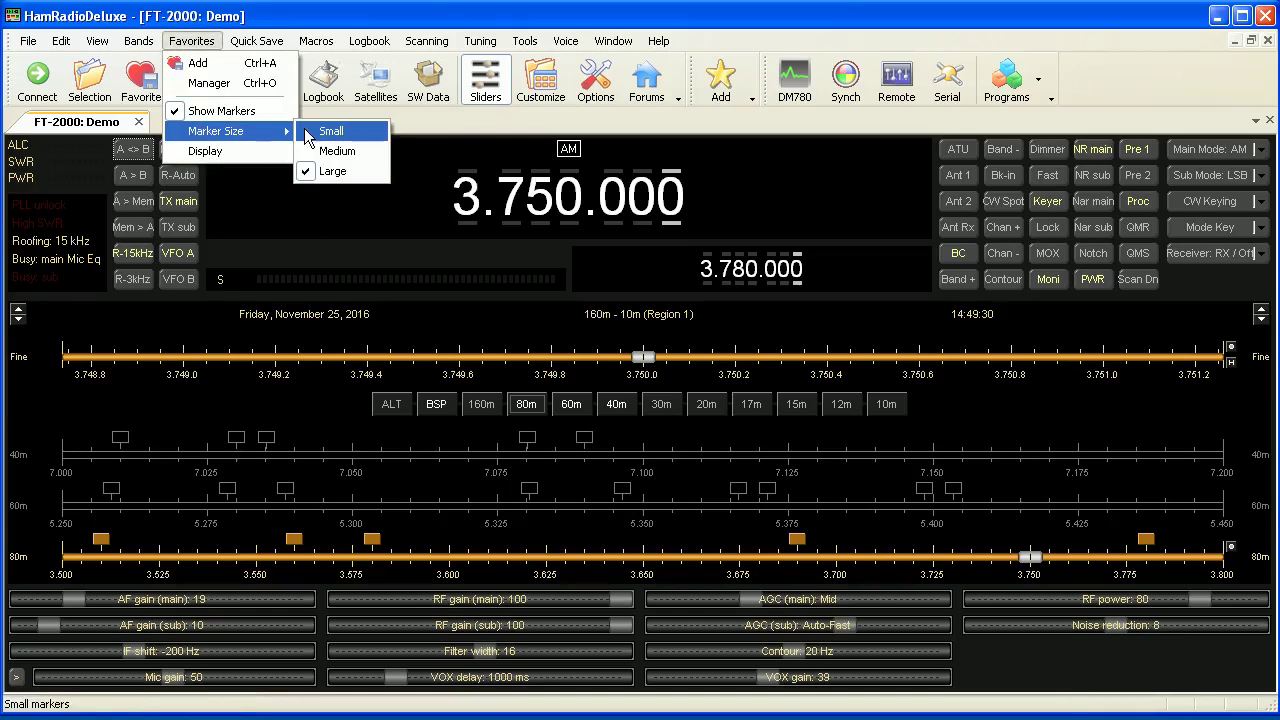
pyautogui.click(326, 131)
pyautogui.click(194, 42)
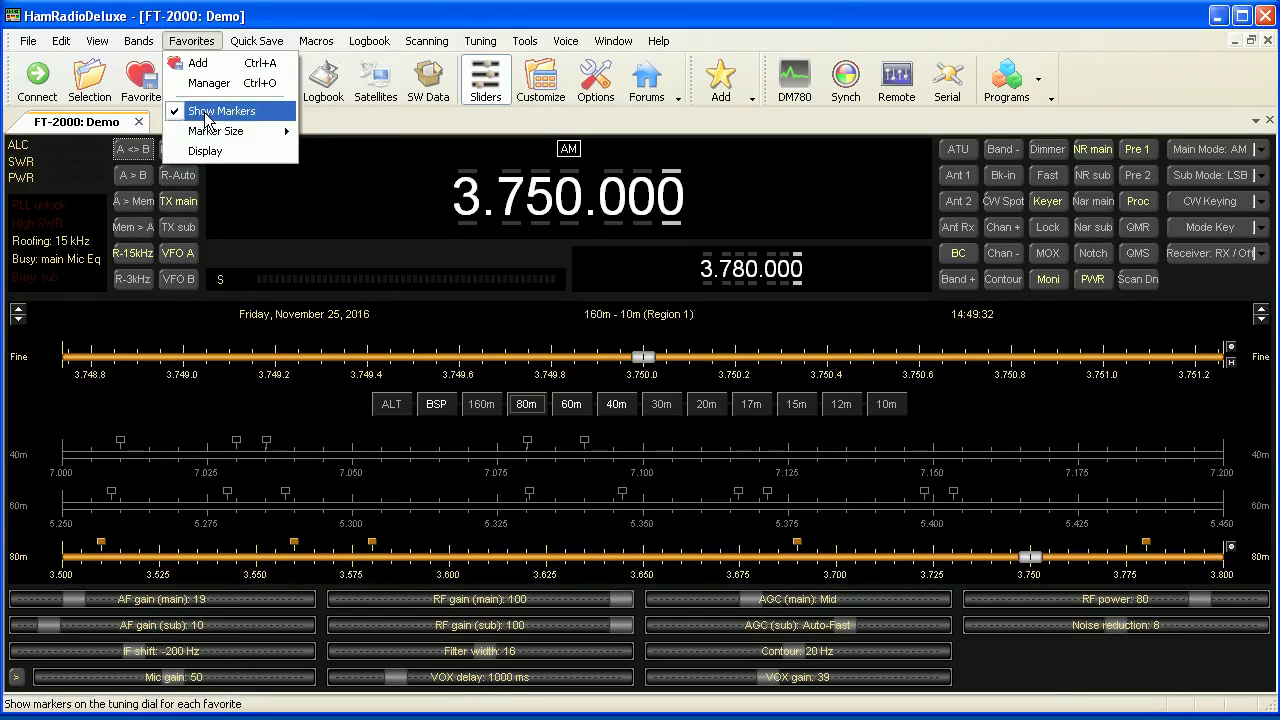
pyautogui.click(222, 111)
# Display the Favorites section in the Selection pane and close the pane.
pyautogui.click(192, 41)
pyautogui.click(210, 152)
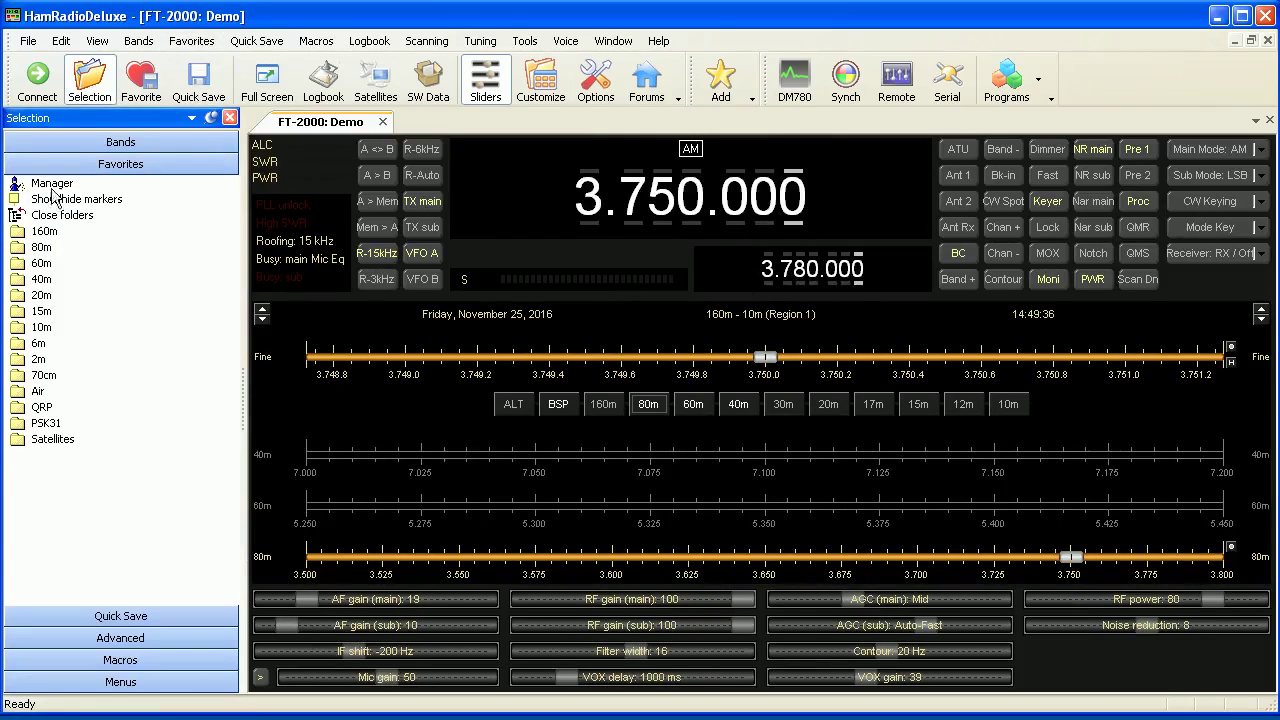
pyautogui.click(230, 117)
# Add the current radio frequency to Quick Save.
pyautogui.click(244, 45)
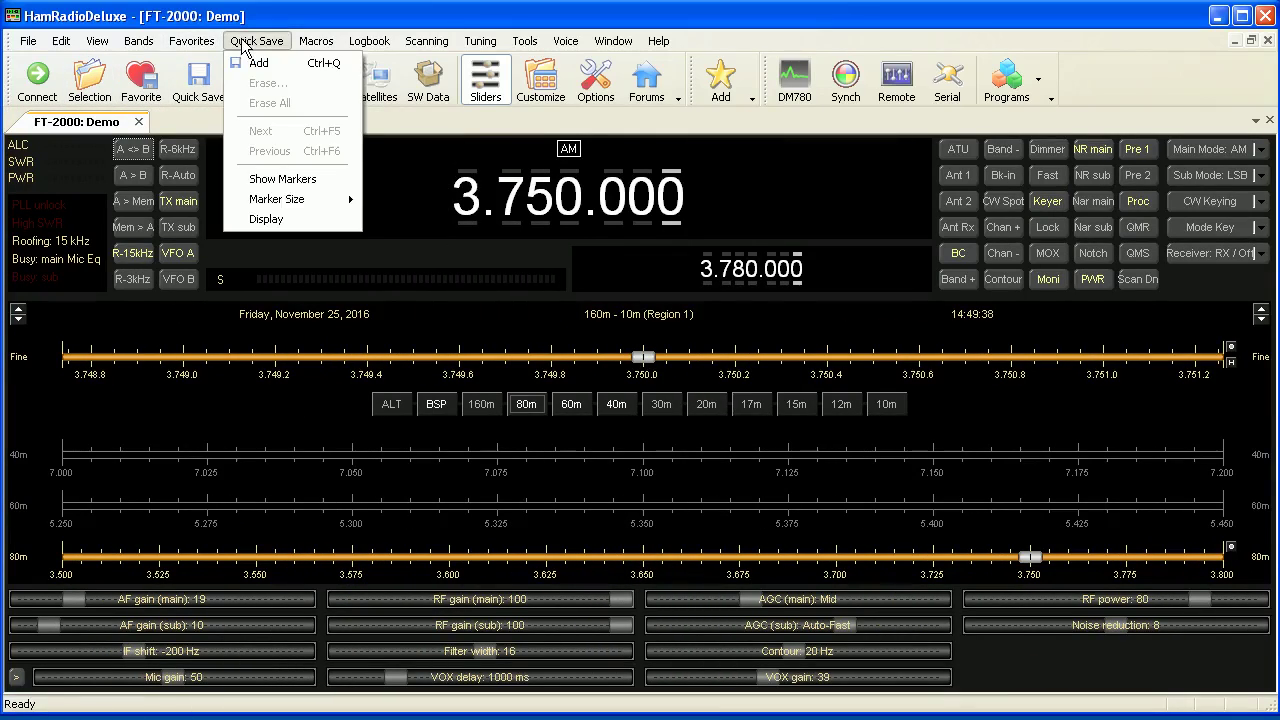
pyautogui.click(260, 63)
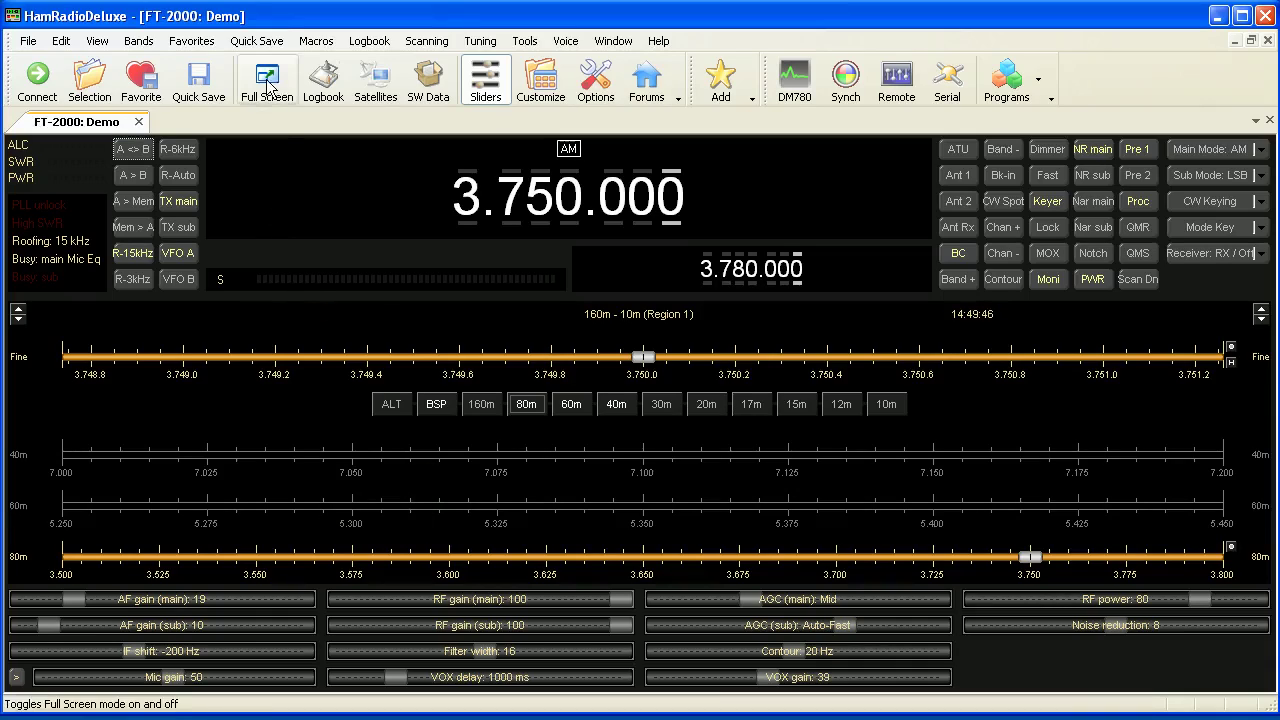
# Open the Macros Manager for the FT-2000, view how macros are defined, and close it.
pyautogui.click(301, 45)
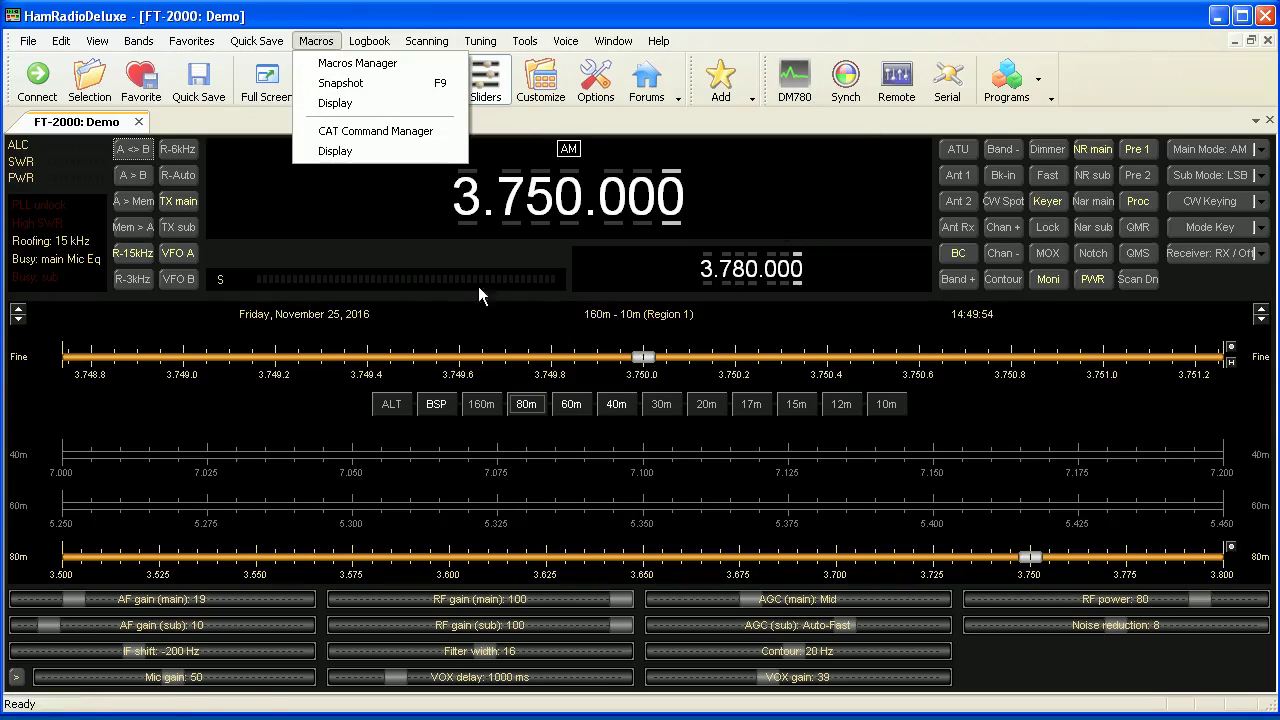
pyautogui.click(336, 68)
pyautogui.moveTo(538, 186); pyautogui.dragTo(474, 150)
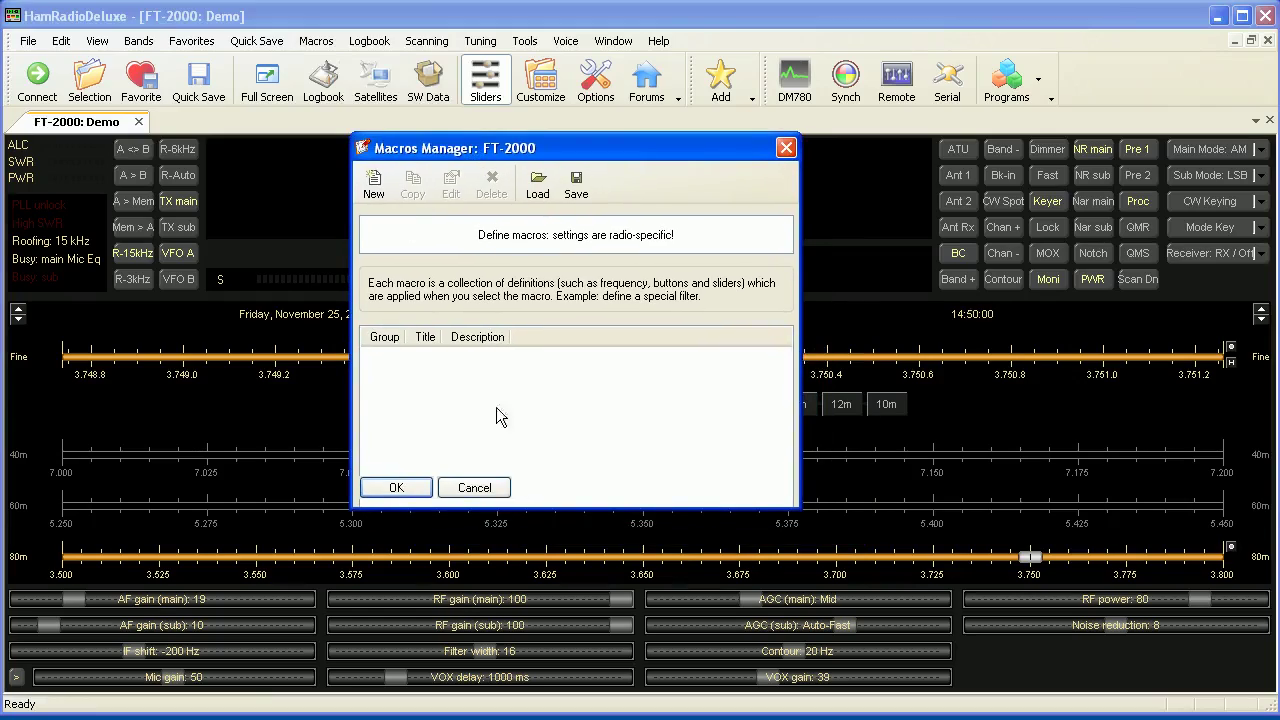
pyautogui.click(785, 149)
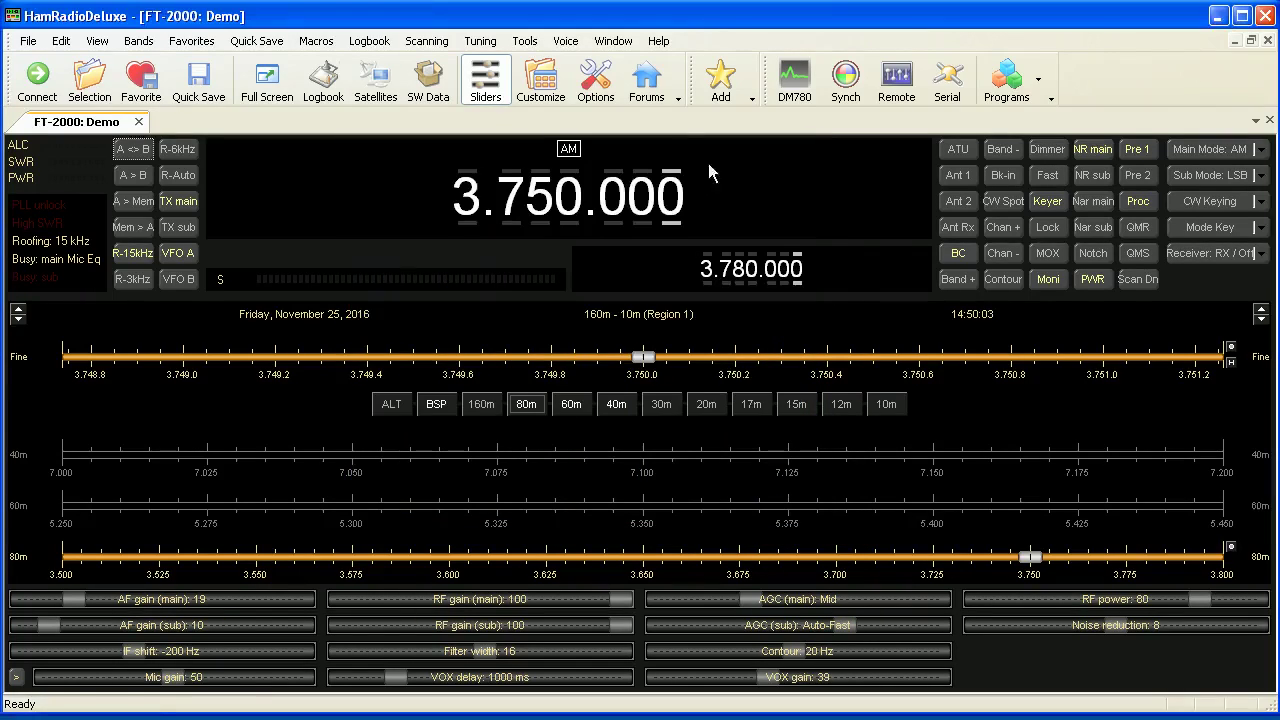
# Switch to HRD Logbook and view its file commands.
pyautogui.click(366, 45)
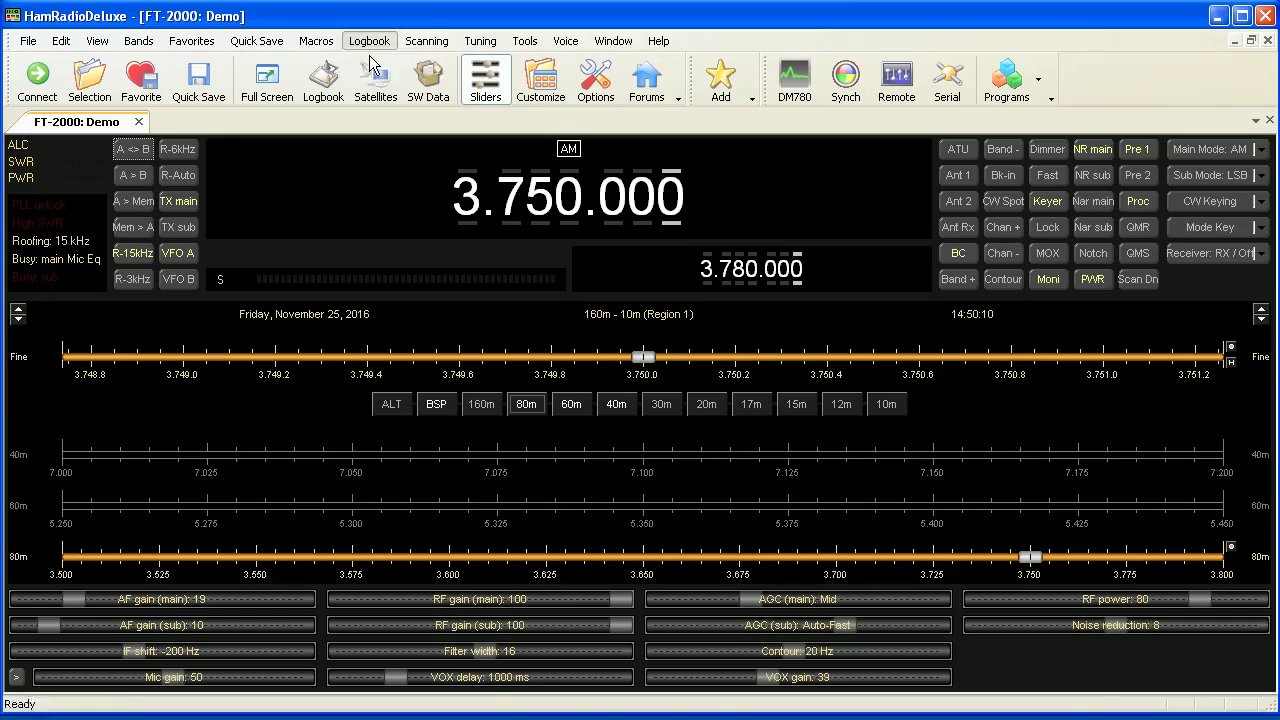
pyautogui.click(374, 63)
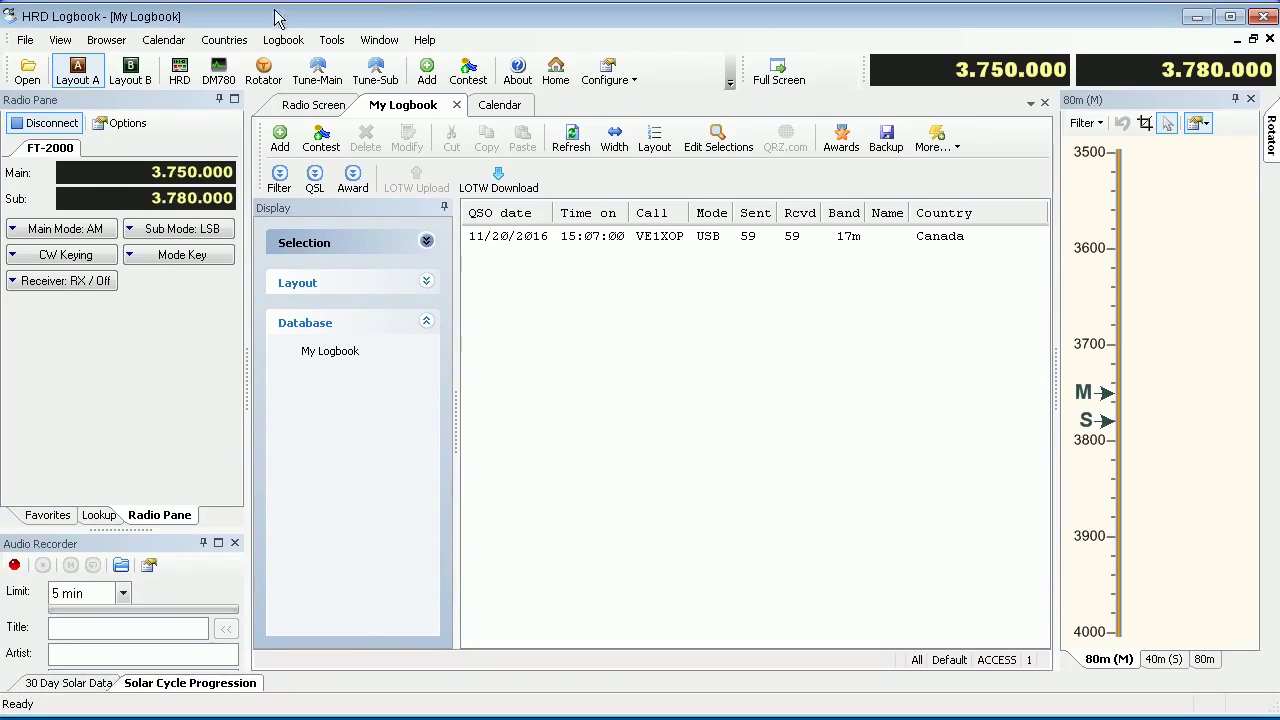
pyautogui.click(22, 41)
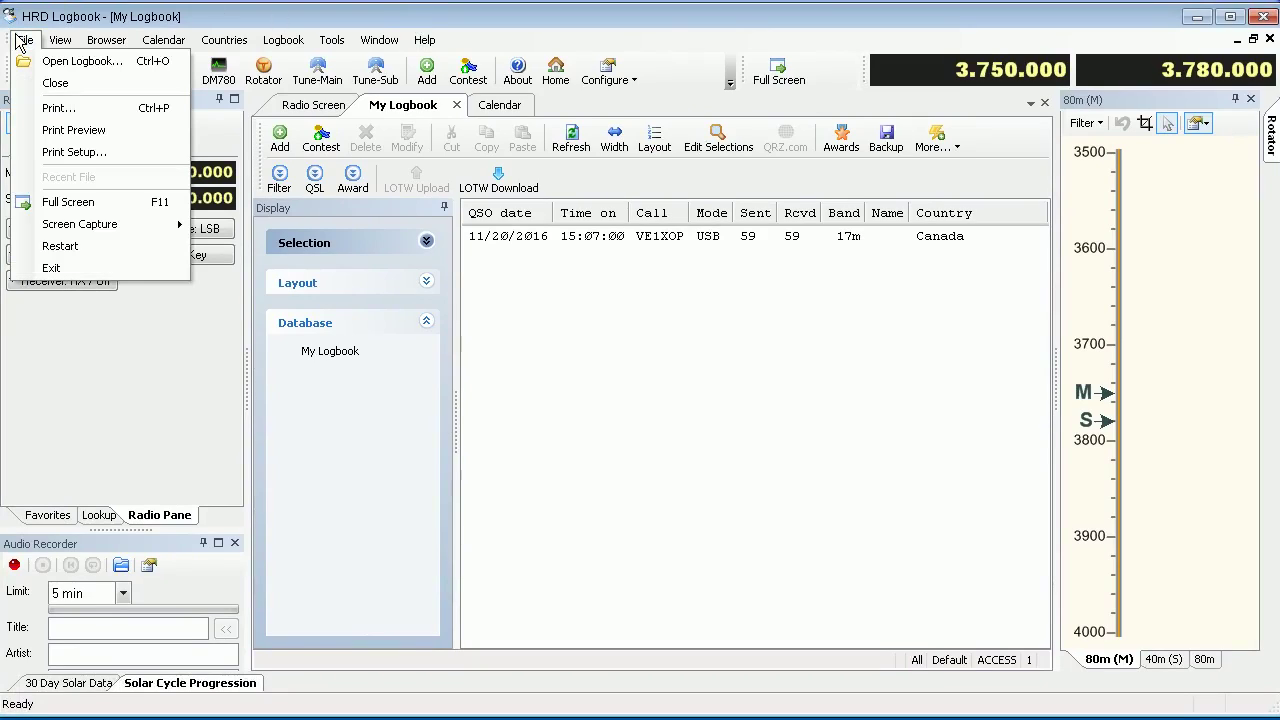
pyautogui.click(496, 20)
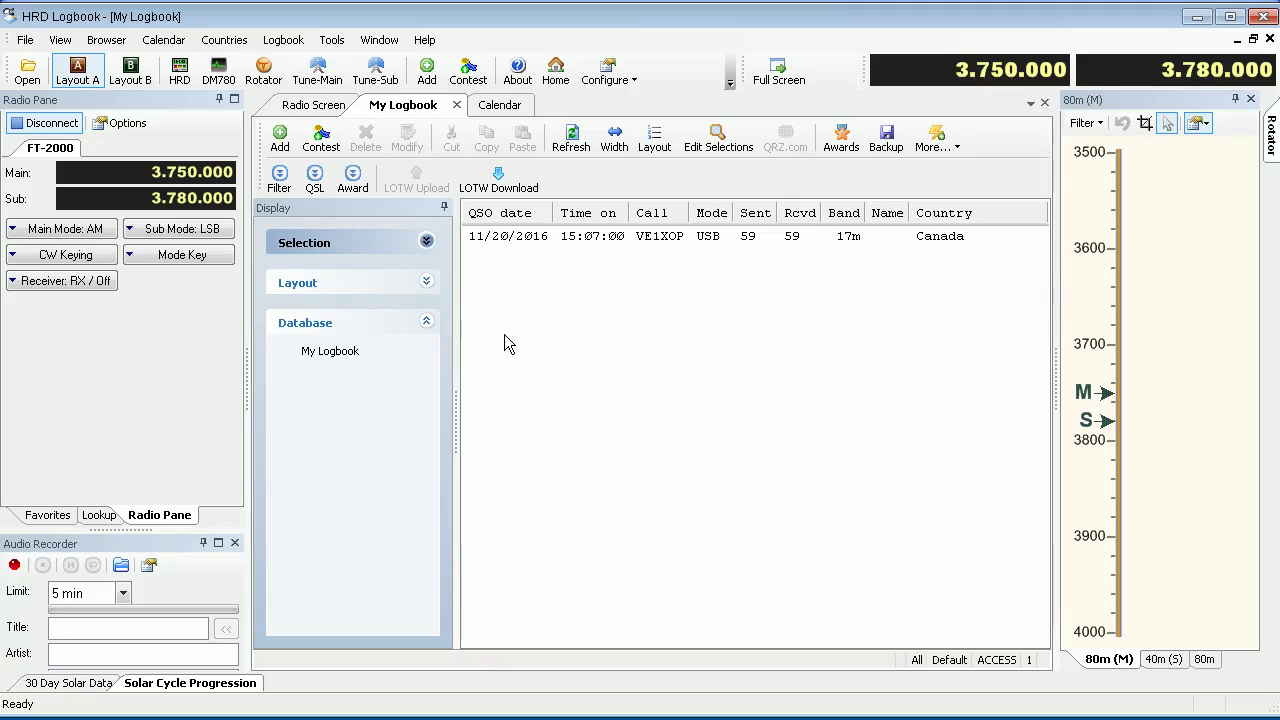
# View the additional options of My Logbook, including LOTW, eQSL.cc and HRD LOG.net.
pyautogui.click(963, 150)
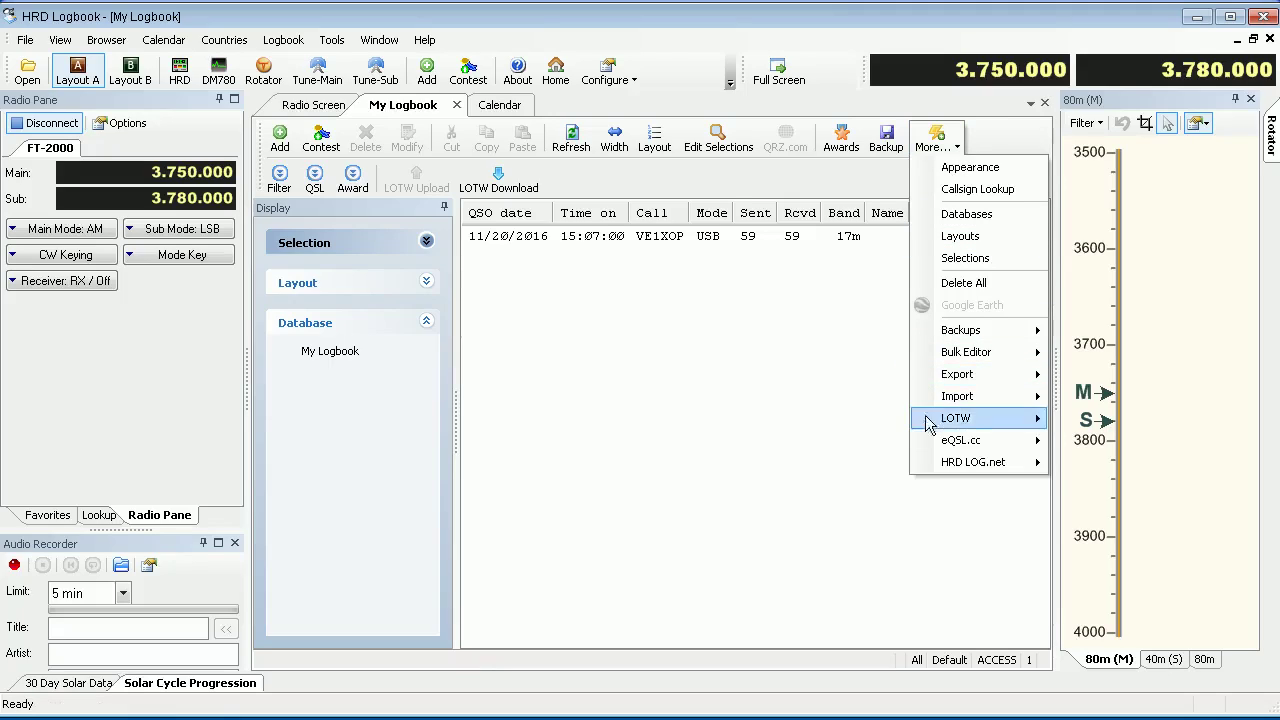
pyautogui.moveTo(980, 443)
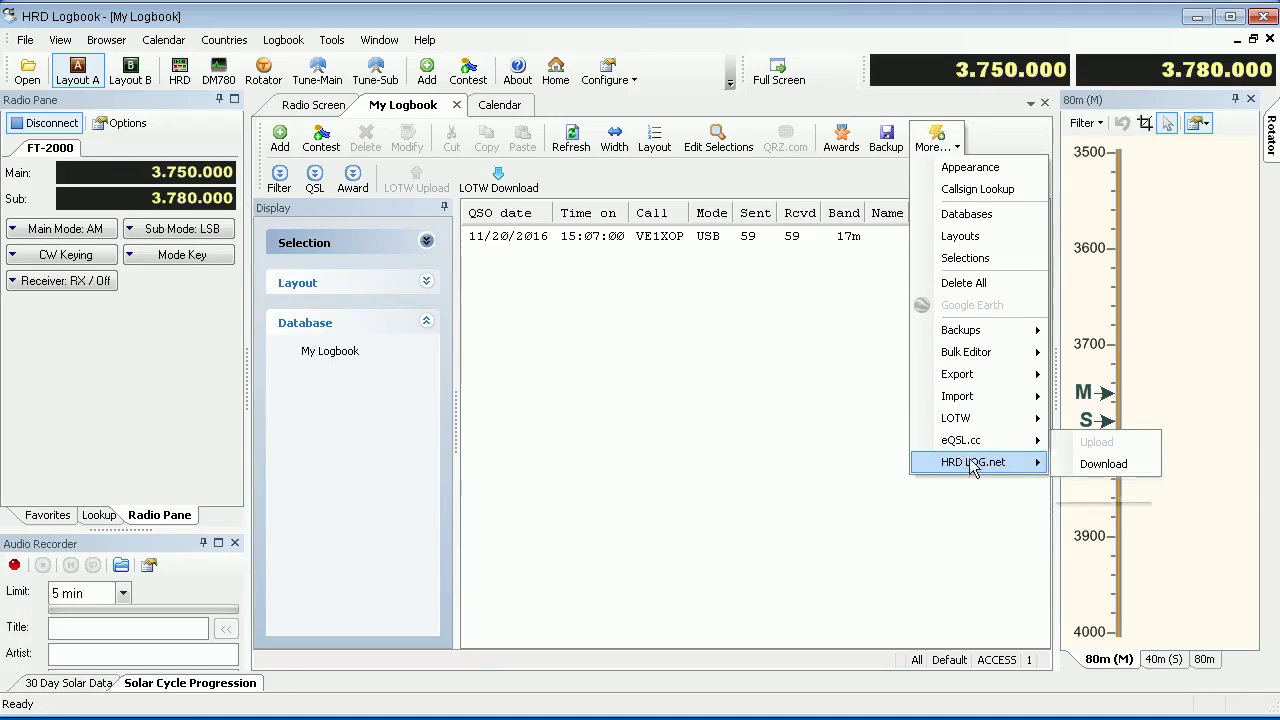
pyautogui.click(740, 193)
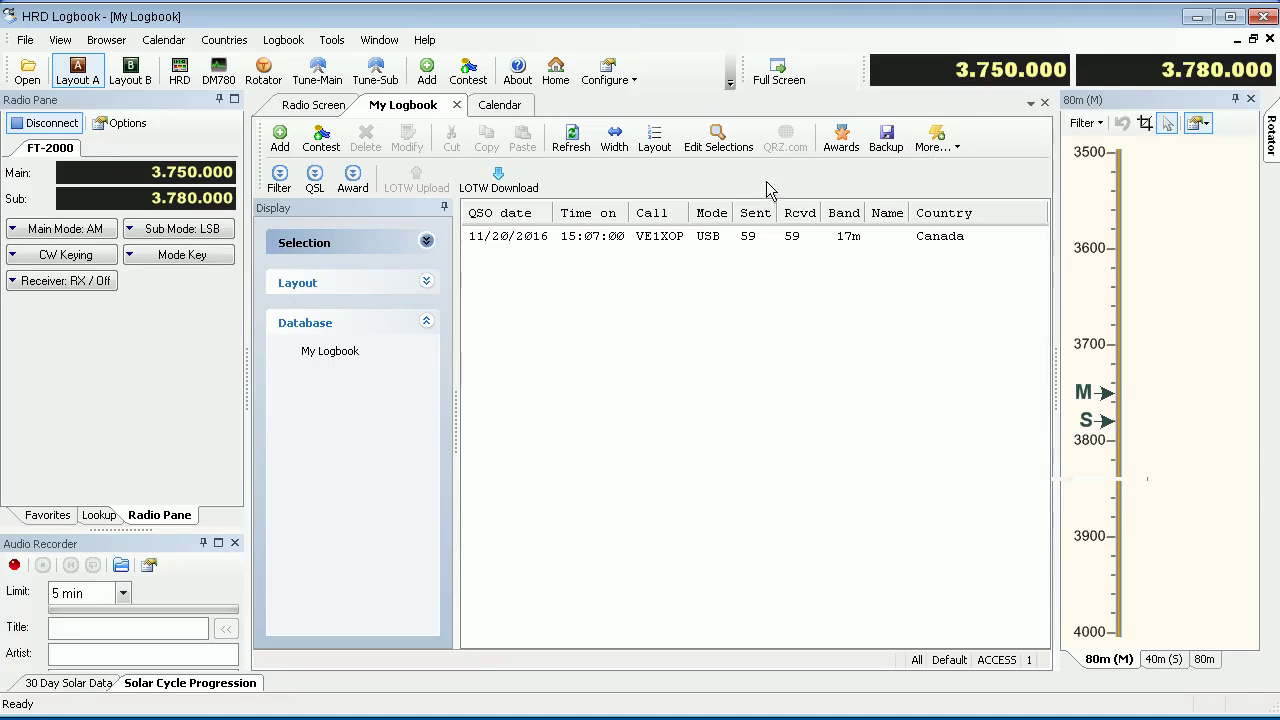
# Open the logged 17m contact for modification, examine its fields, close it unchanged, and return from the logbook to Ham Radio Deluxe.
pyautogui.click(560, 240)
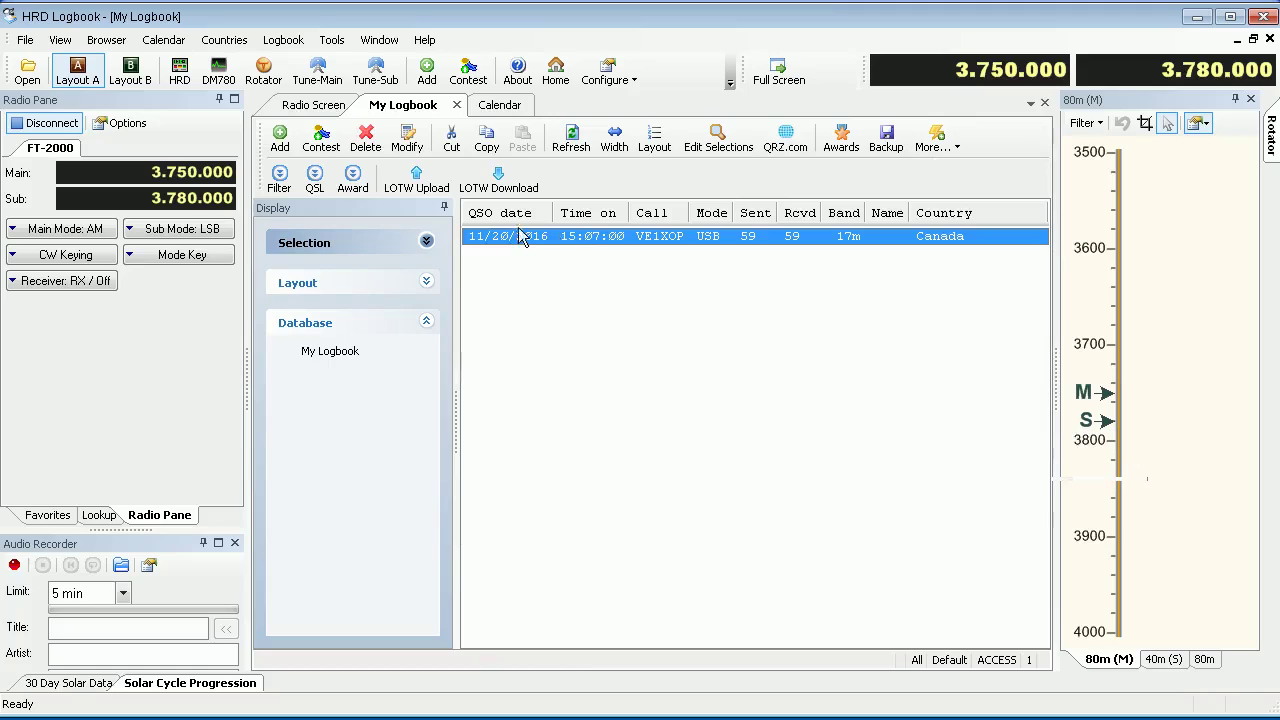
pyautogui.click(408, 138)
pyautogui.moveTo(545, 156); pyautogui.dragTo(558, 116)
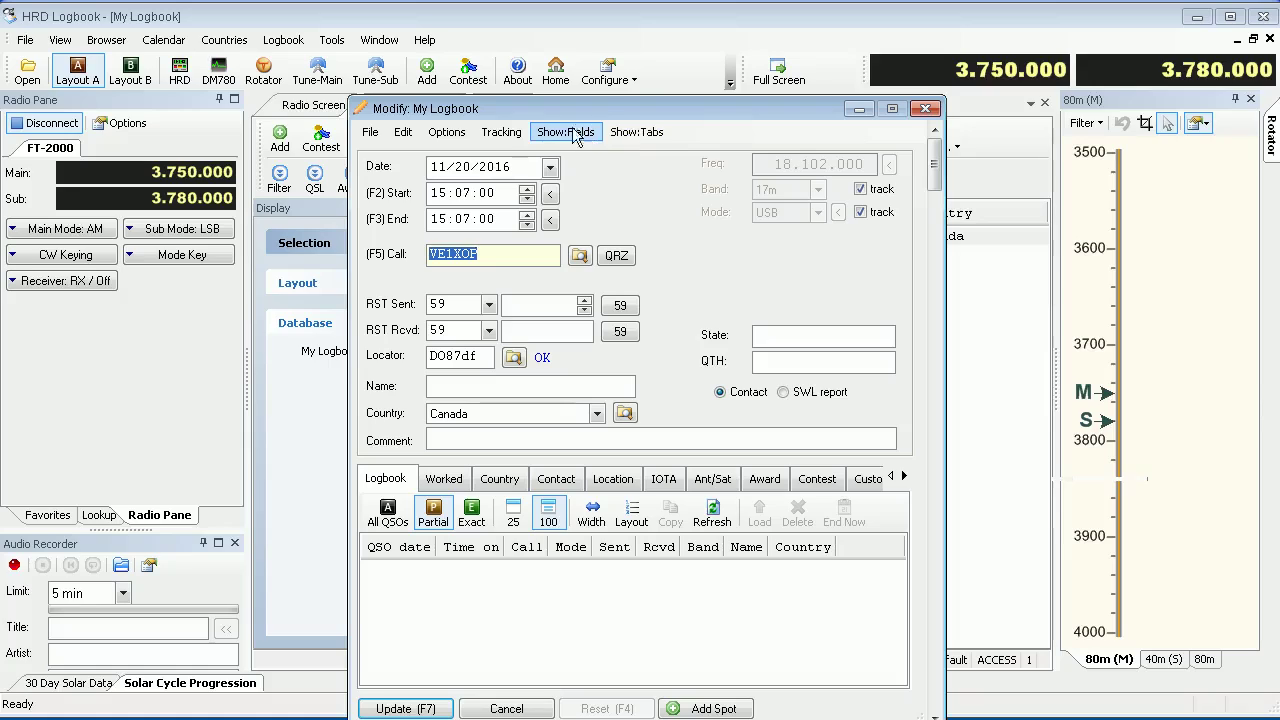
pyautogui.moveTo(577, 106); pyautogui.dragTo(533, 75)
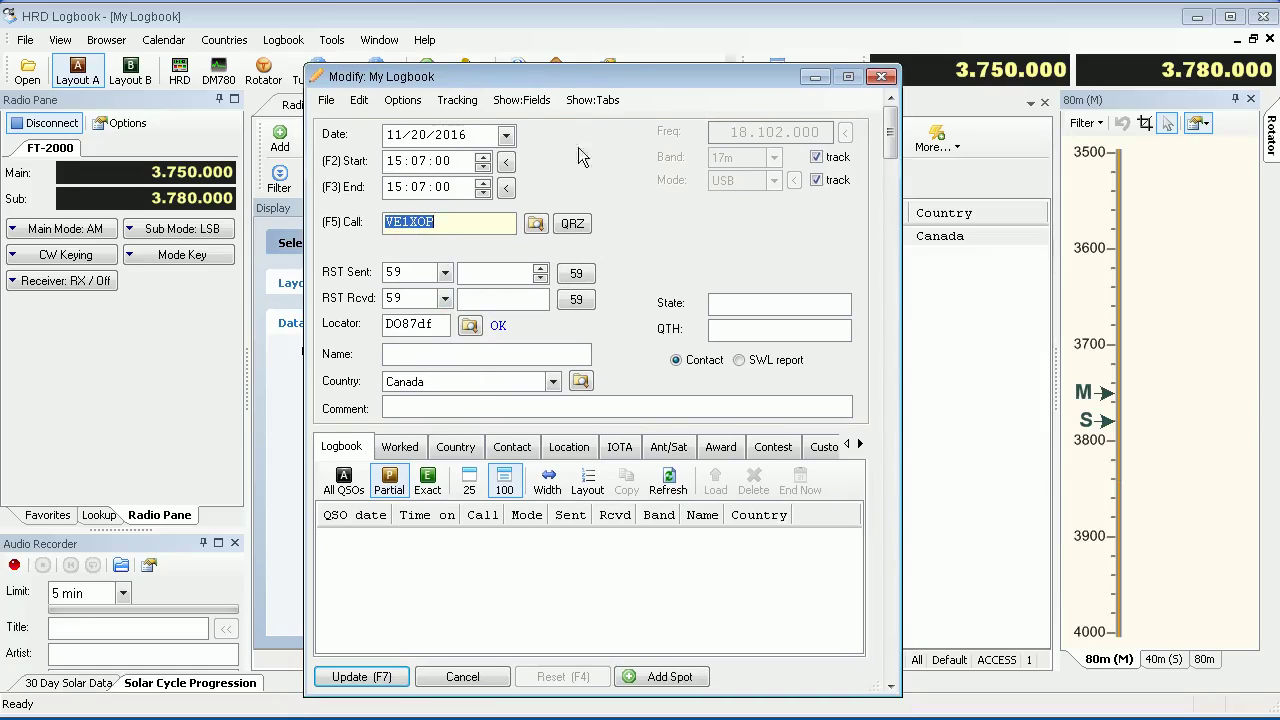
pyautogui.moveTo(563, 75); pyautogui.dragTo(562, 54)
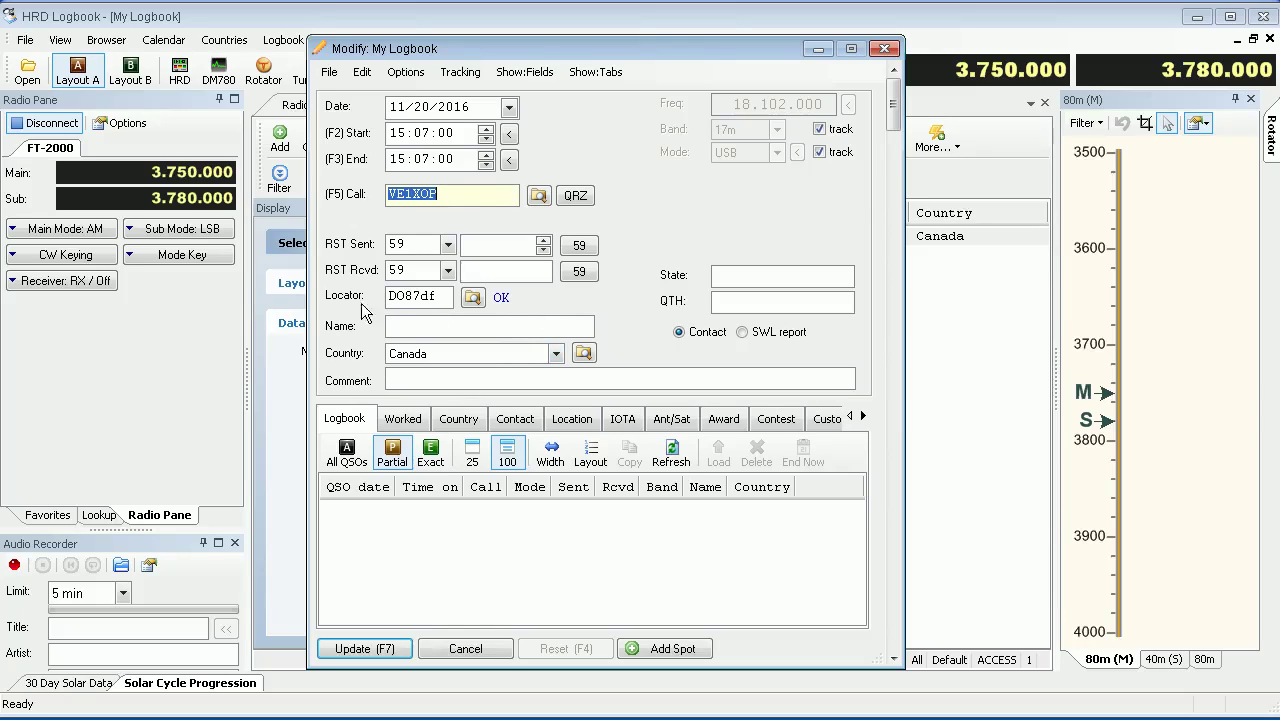
pyautogui.click(885, 48)
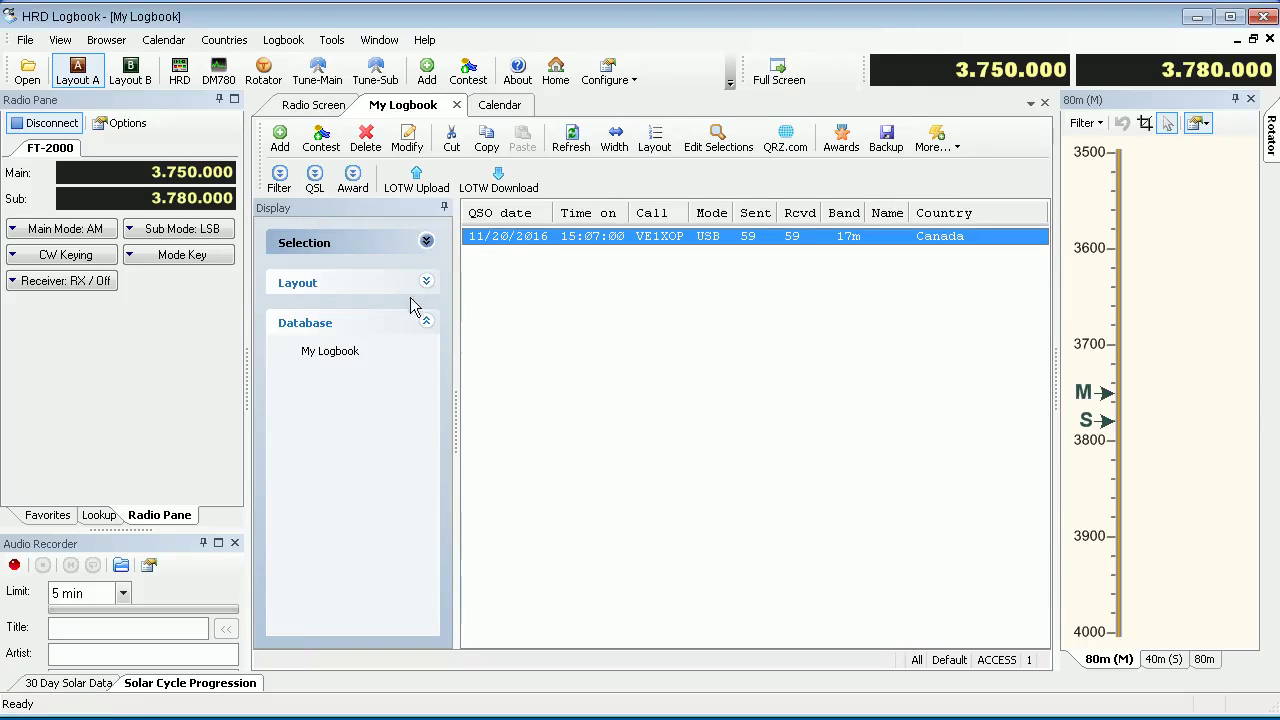
pyautogui.click(665, 324)
pyautogui.click(1197, 17)
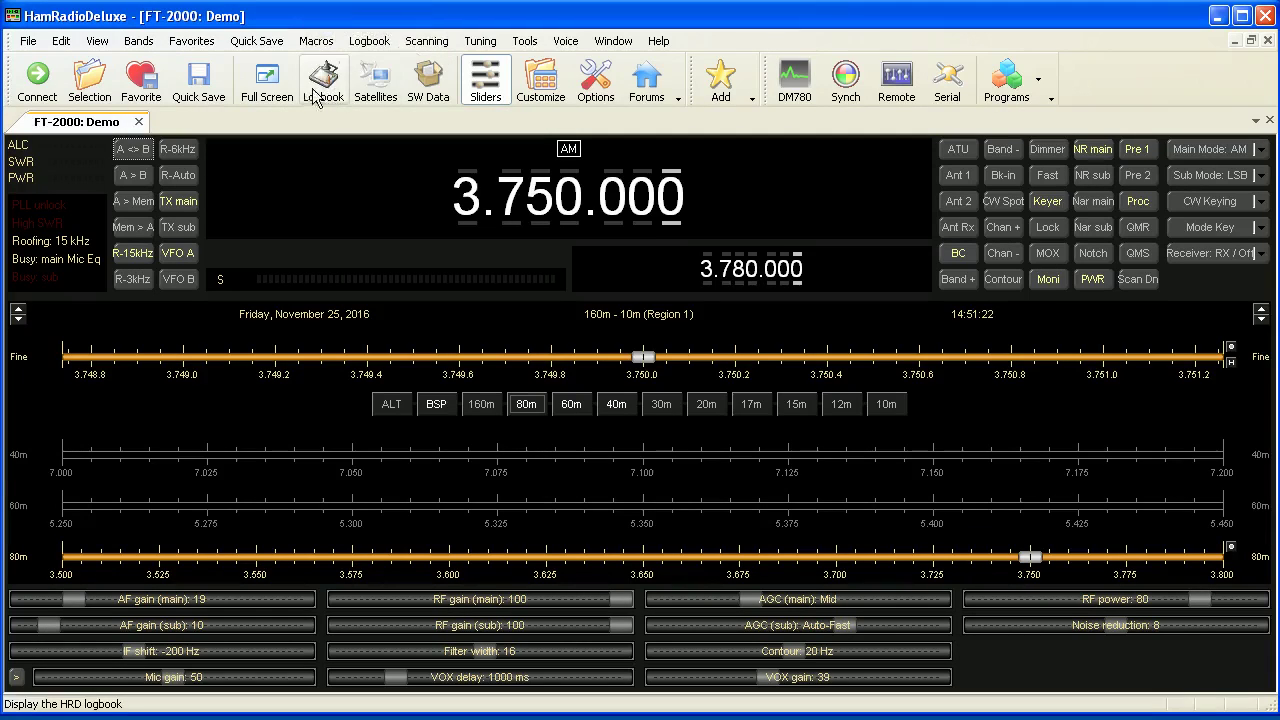
# Open HRD Satellite Tracking, view the satellite definitions, the logfile and the AAU CUBESAT map, and close the program.
pyautogui.click(376, 97)
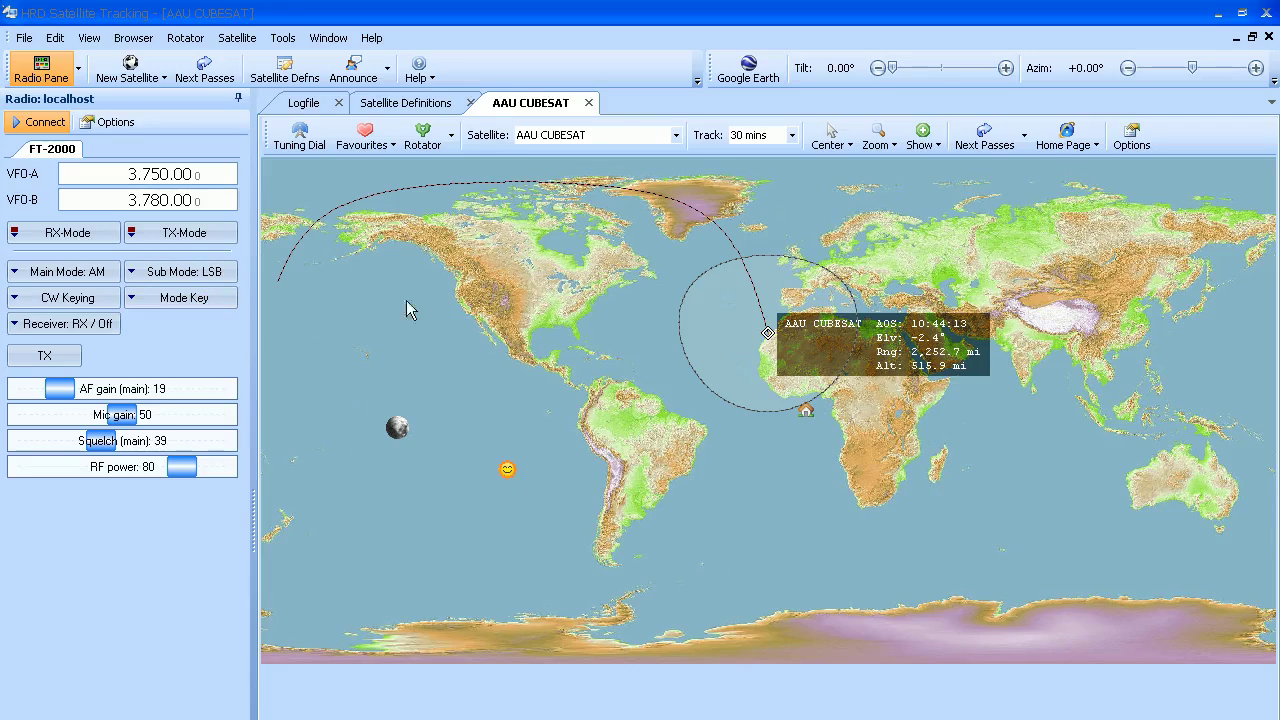
pyautogui.click(407, 108)
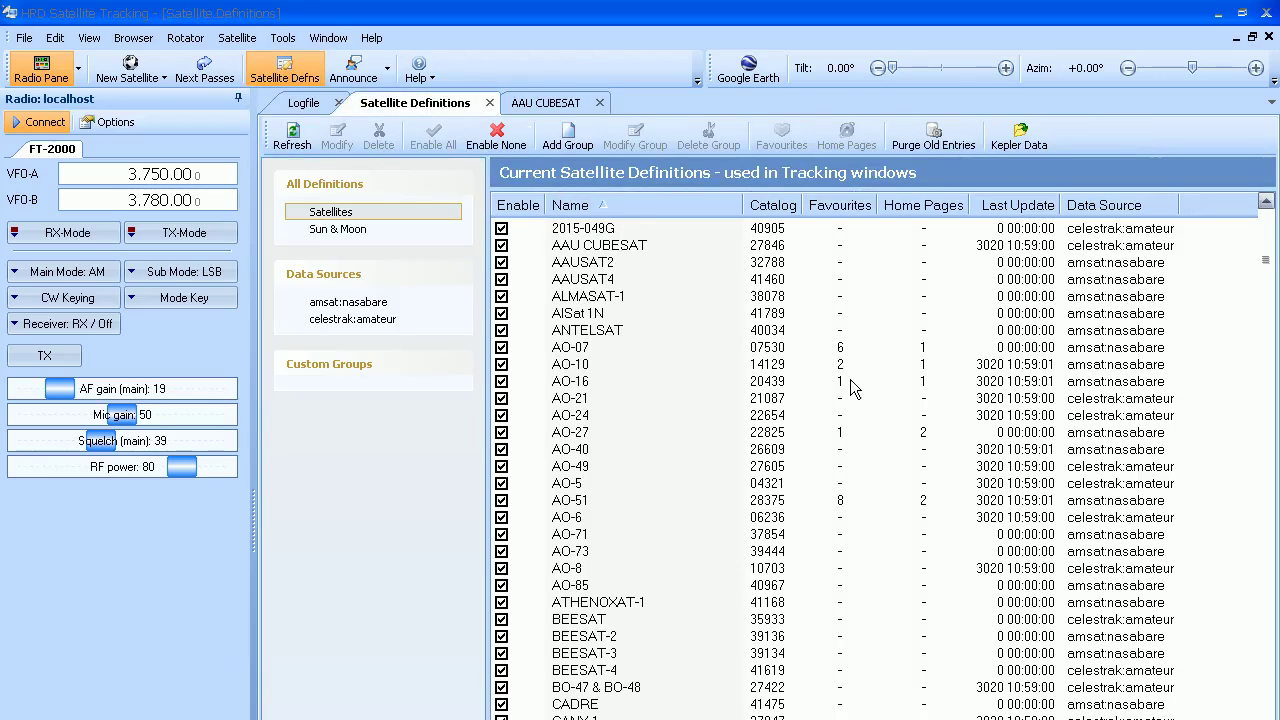
pyautogui.click(305, 103)
pyautogui.click(532, 103)
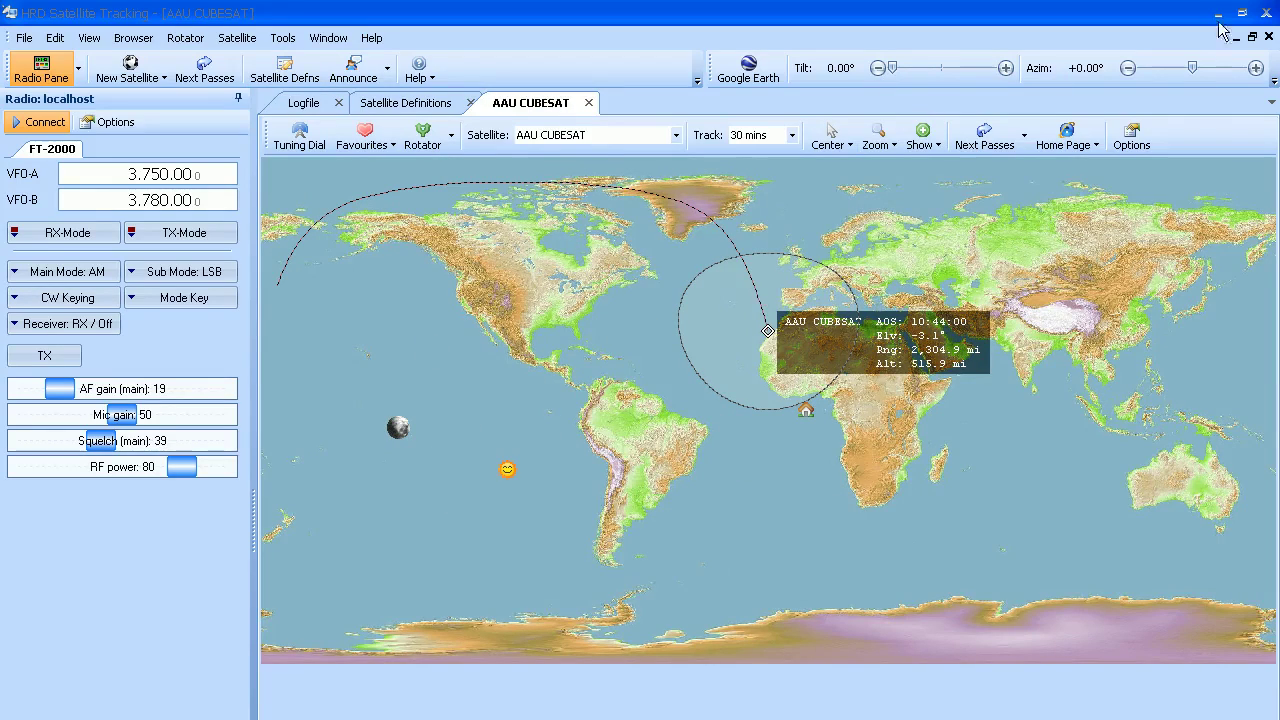
pyautogui.click(1265, 12)
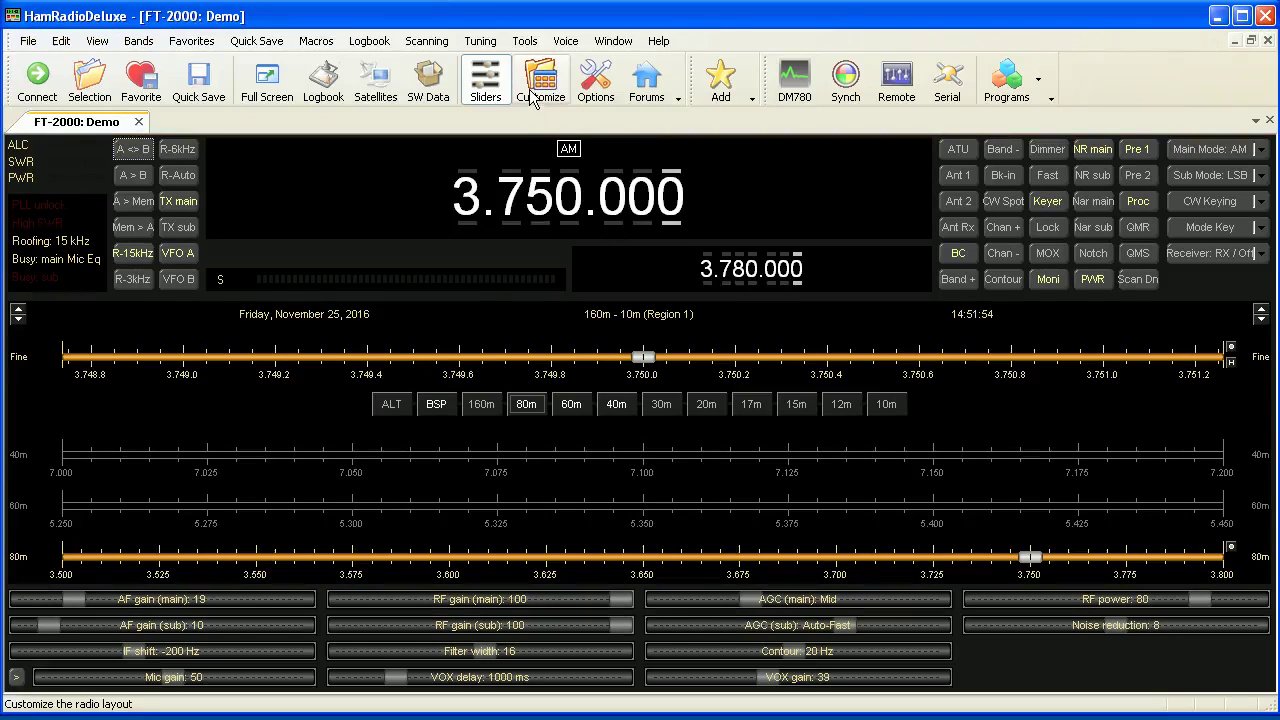
# Show the Shortwave Database pane and open its ILGRadio home page in the web browser.
pyautogui.click(428, 80)
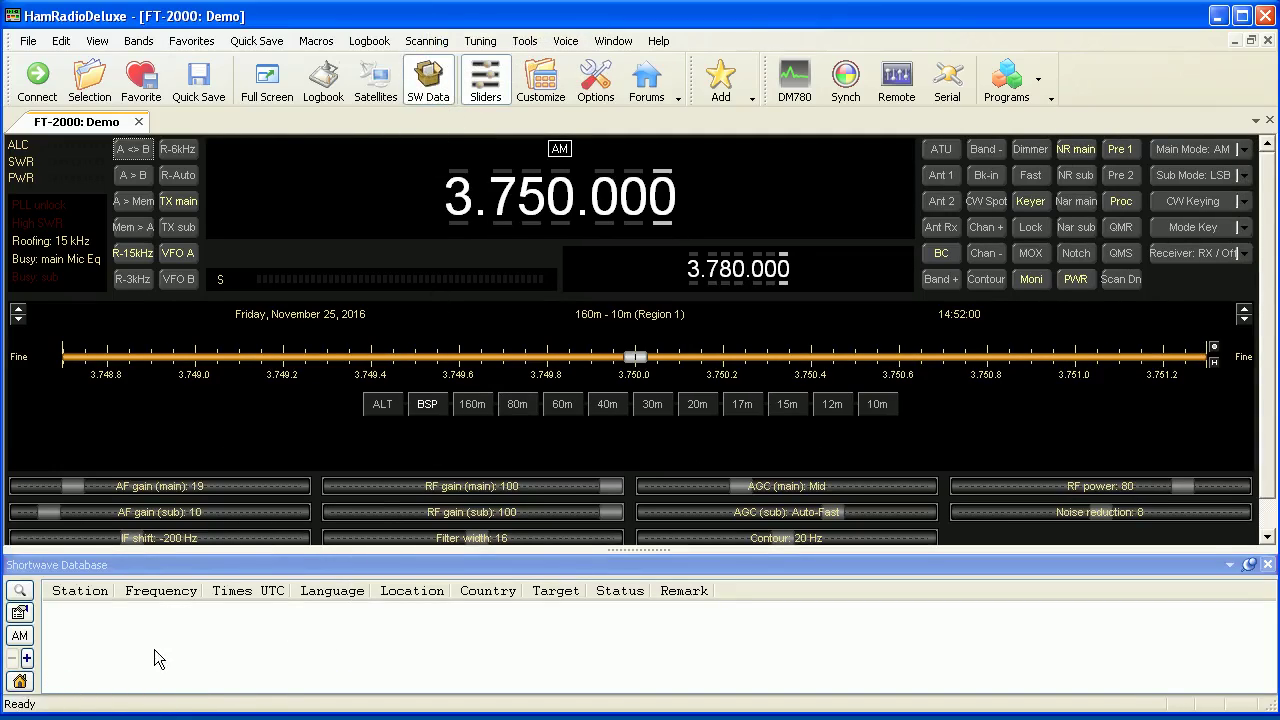
pyautogui.click(314, 638)
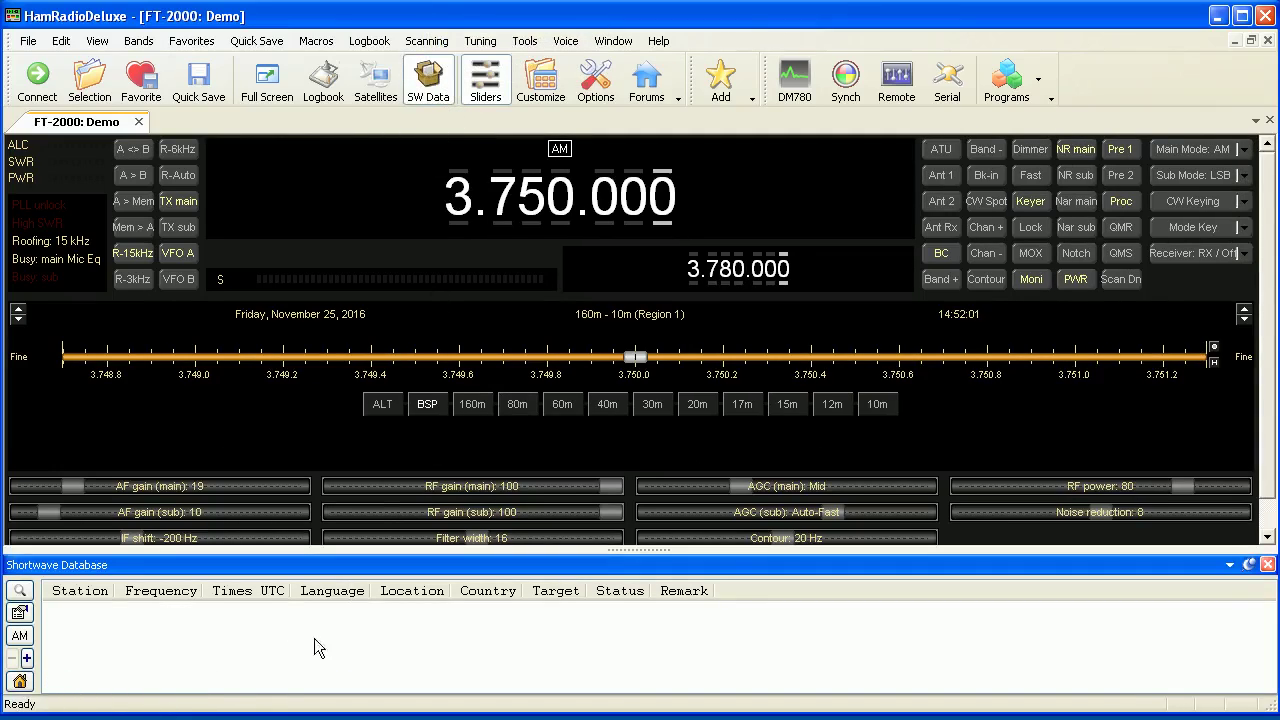
pyautogui.click(29, 643)
pyautogui.click(19, 681)
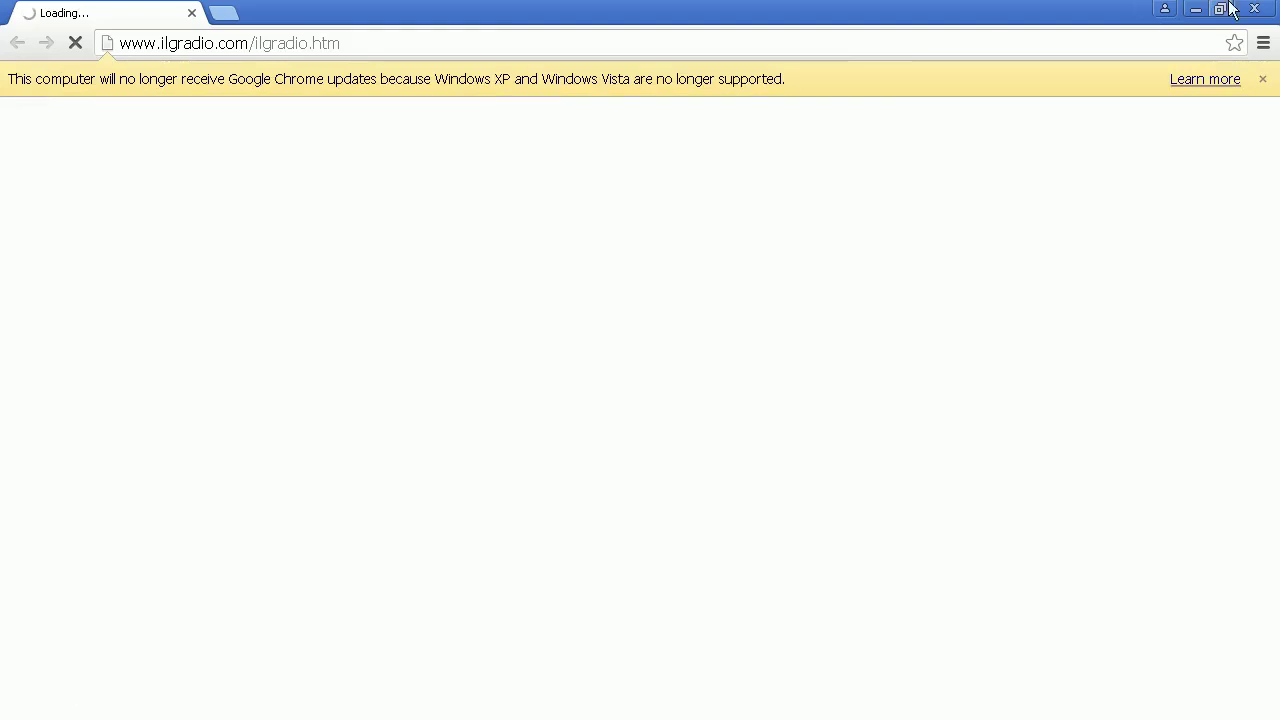
# Look over the ILGRadio page in a smaller browser window, close the browser and hide the Shortwave Database pane.
pyautogui.click(1220, 8)
pyautogui.moveTo(530, 92); pyautogui.dragTo(524, 50)
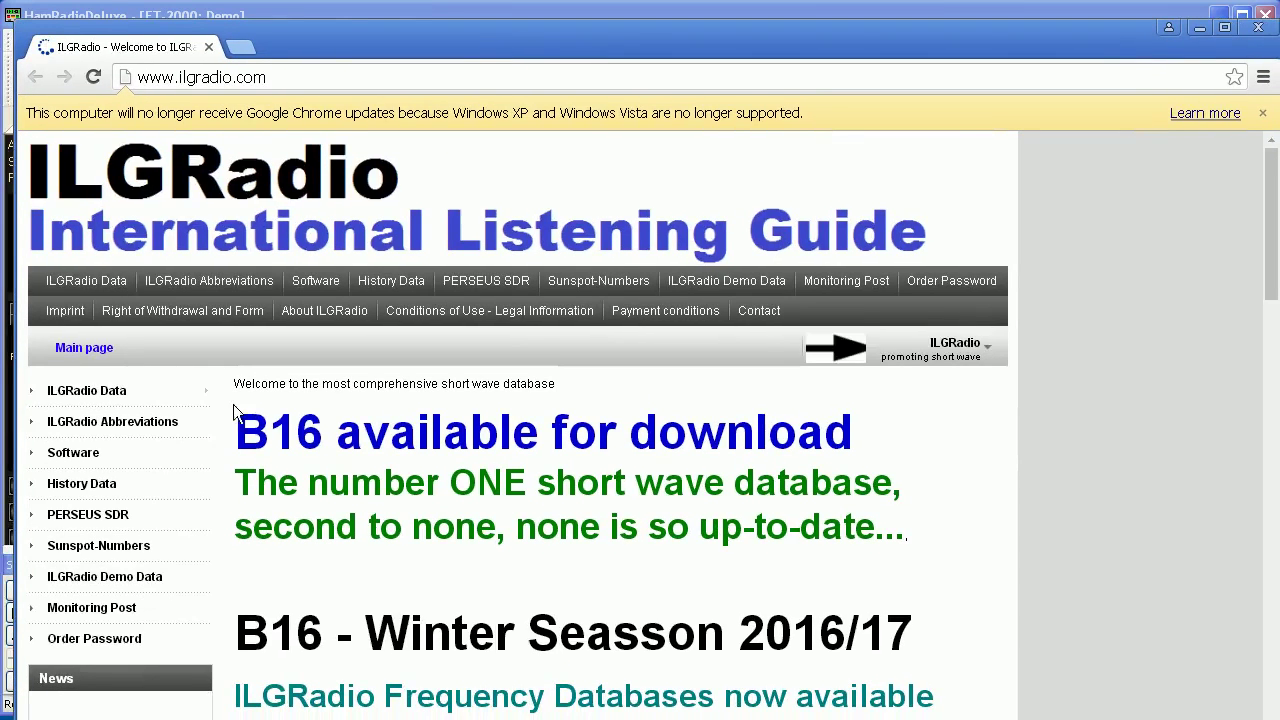
pyautogui.click(1258, 28)
pyautogui.click(422, 86)
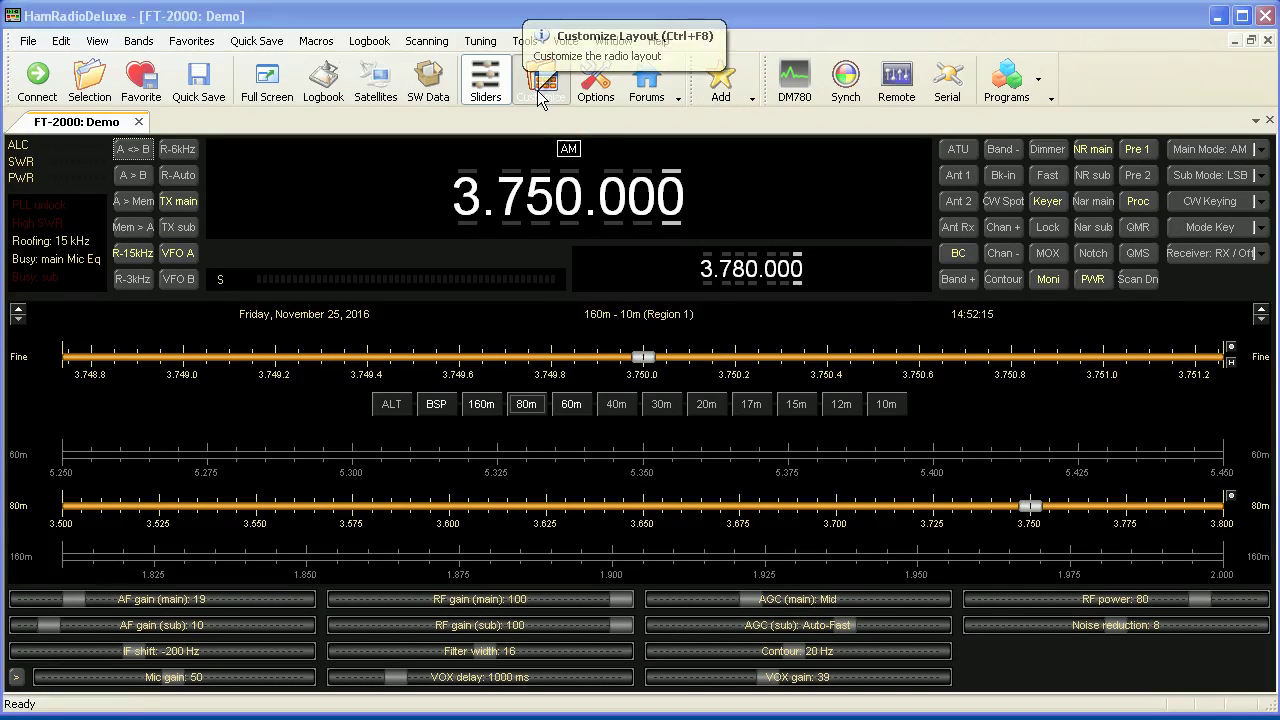
# Open the Customize Layout settings and view the Schemes, Layout, Buttons and Faceplate options.
pyautogui.click(540, 98)
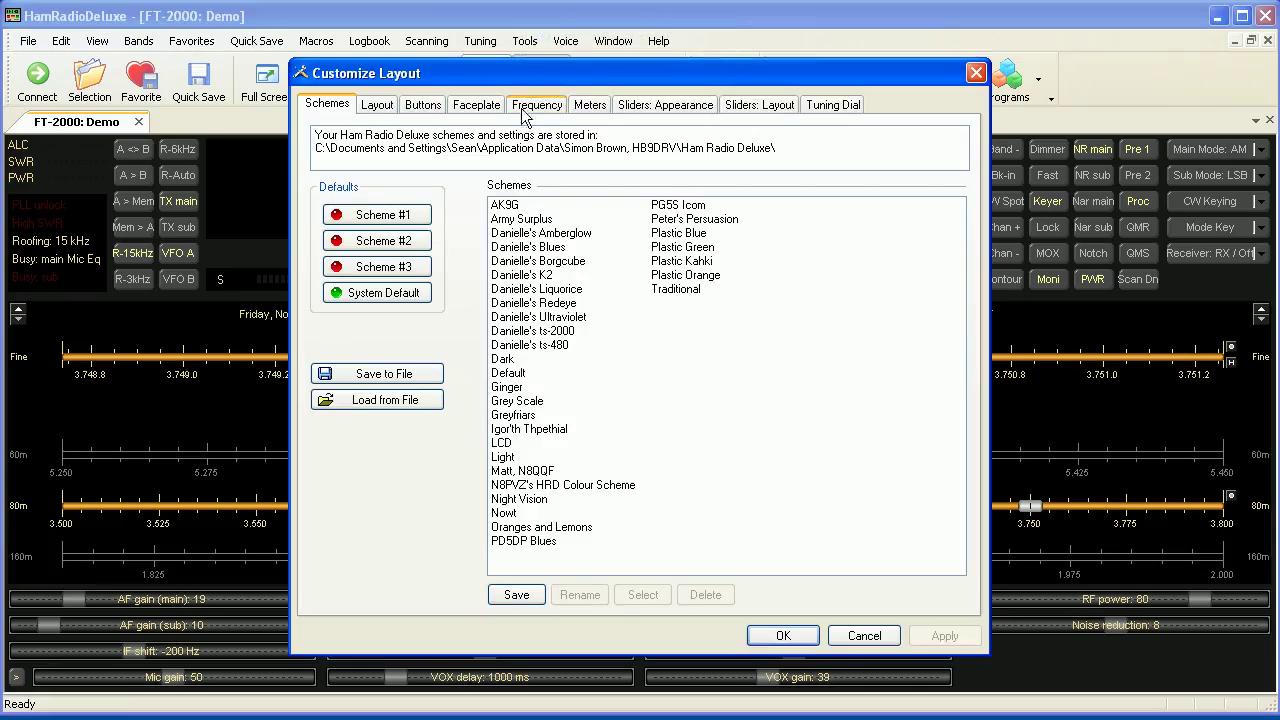
pyautogui.click(388, 110)
pyautogui.click(421, 112)
pyautogui.click(383, 110)
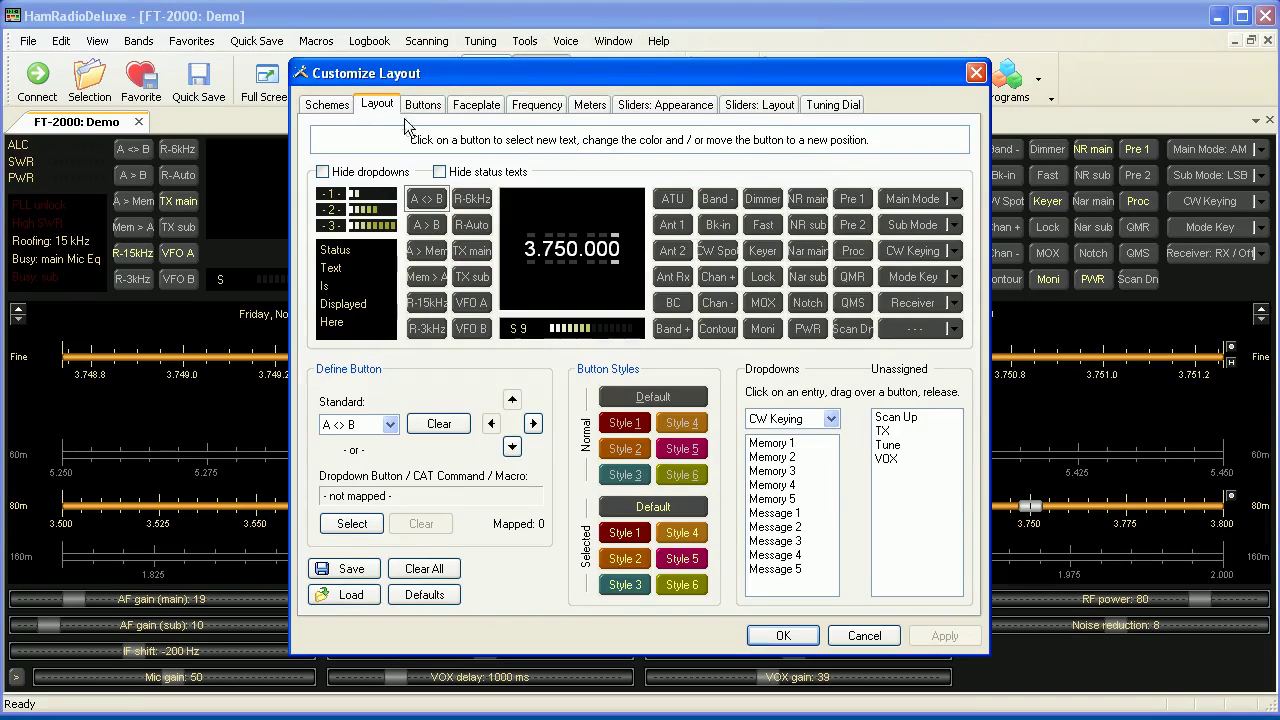
pyautogui.click(430, 112)
pyautogui.click(467, 112)
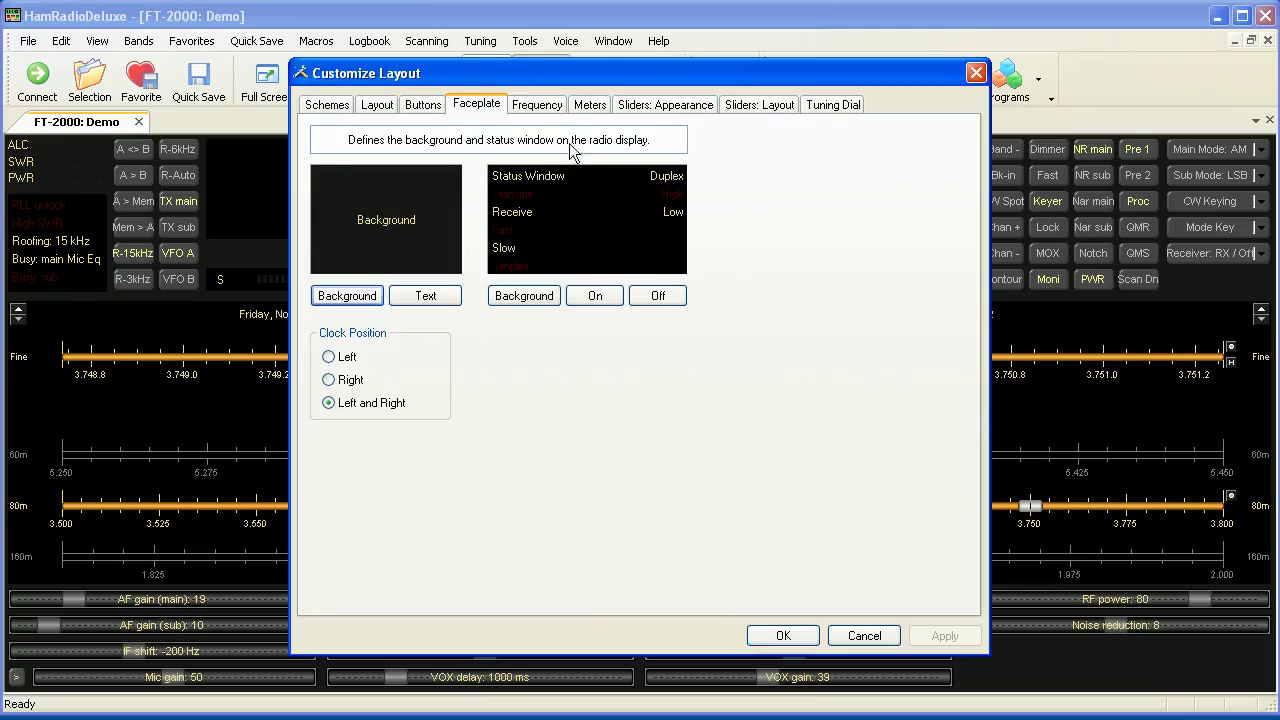
# View the layout customization options for the frequency readout, meters, slider appearance, slider layout and tuning dial.
pyautogui.click(540, 106)
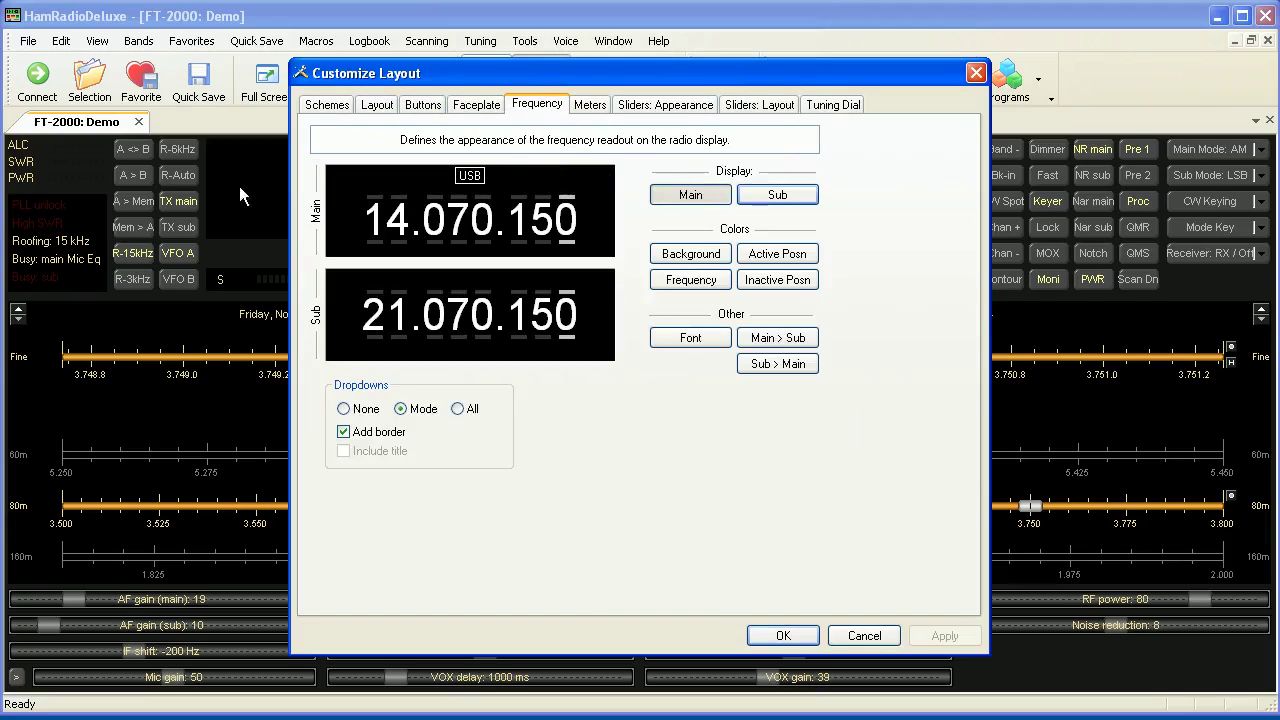
pyautogui.click(595, 106)
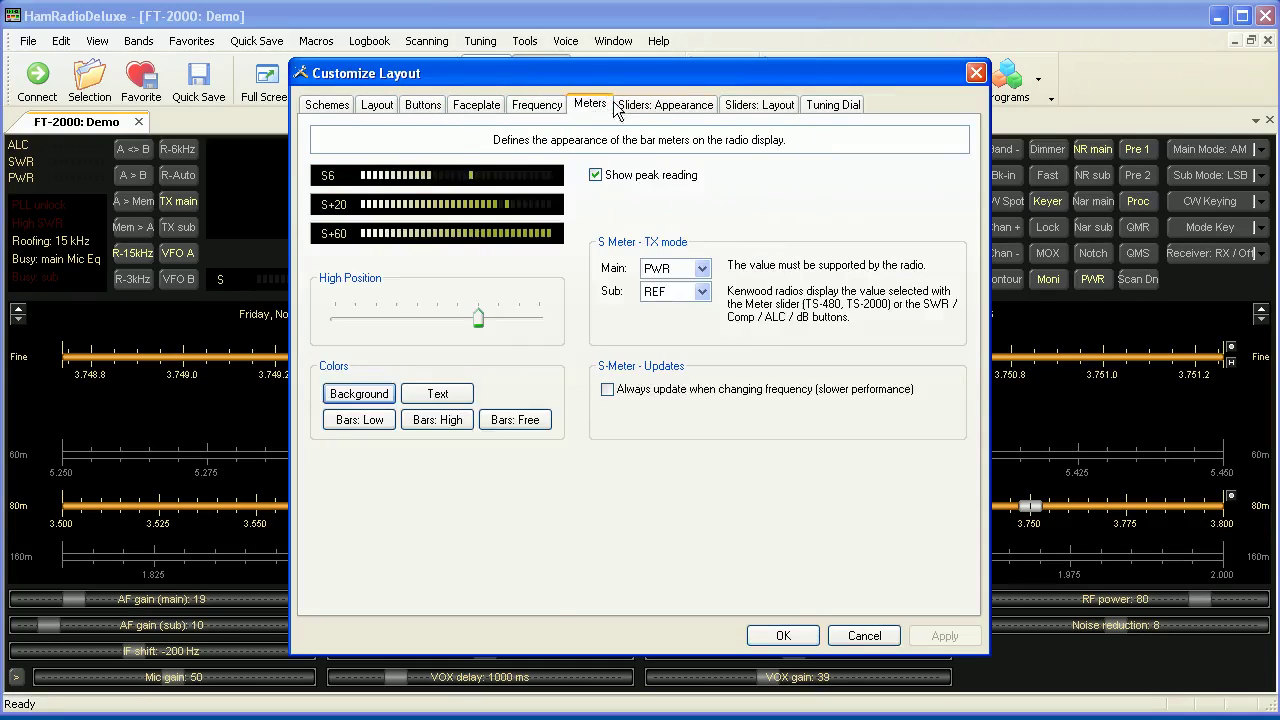
pyautogui.click(650, 106)
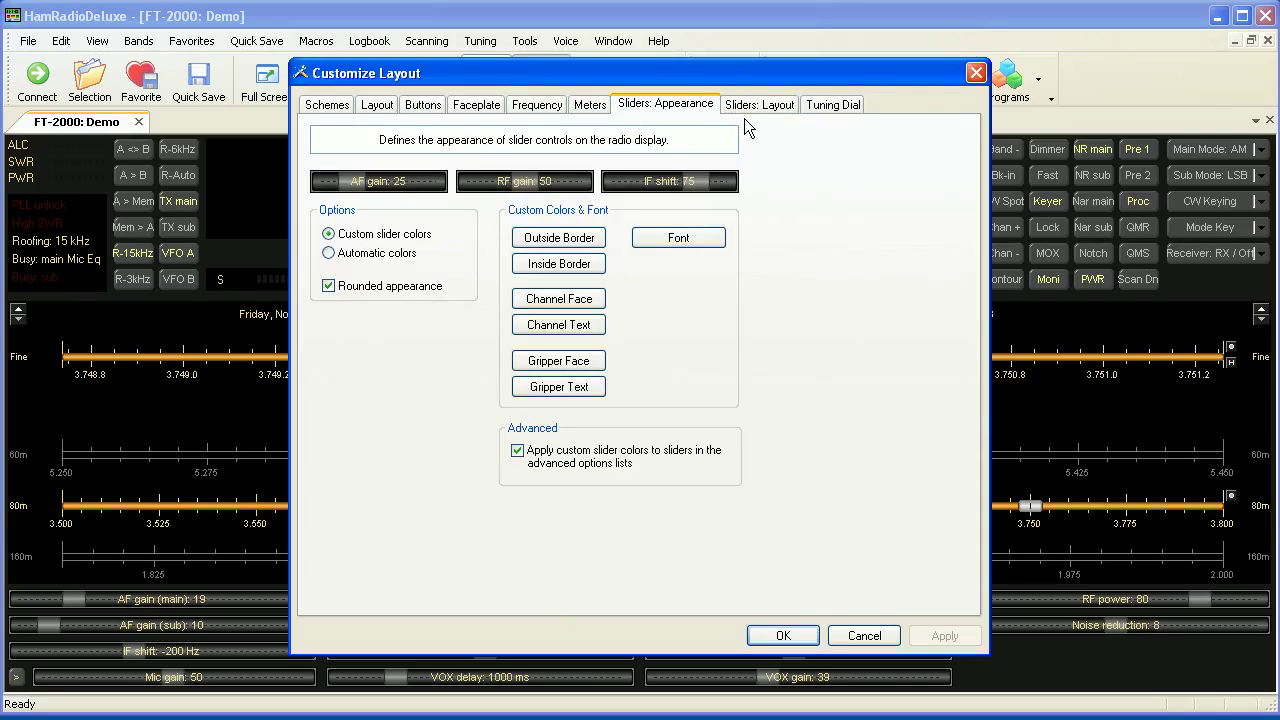
pyautogui.click(752, 112)
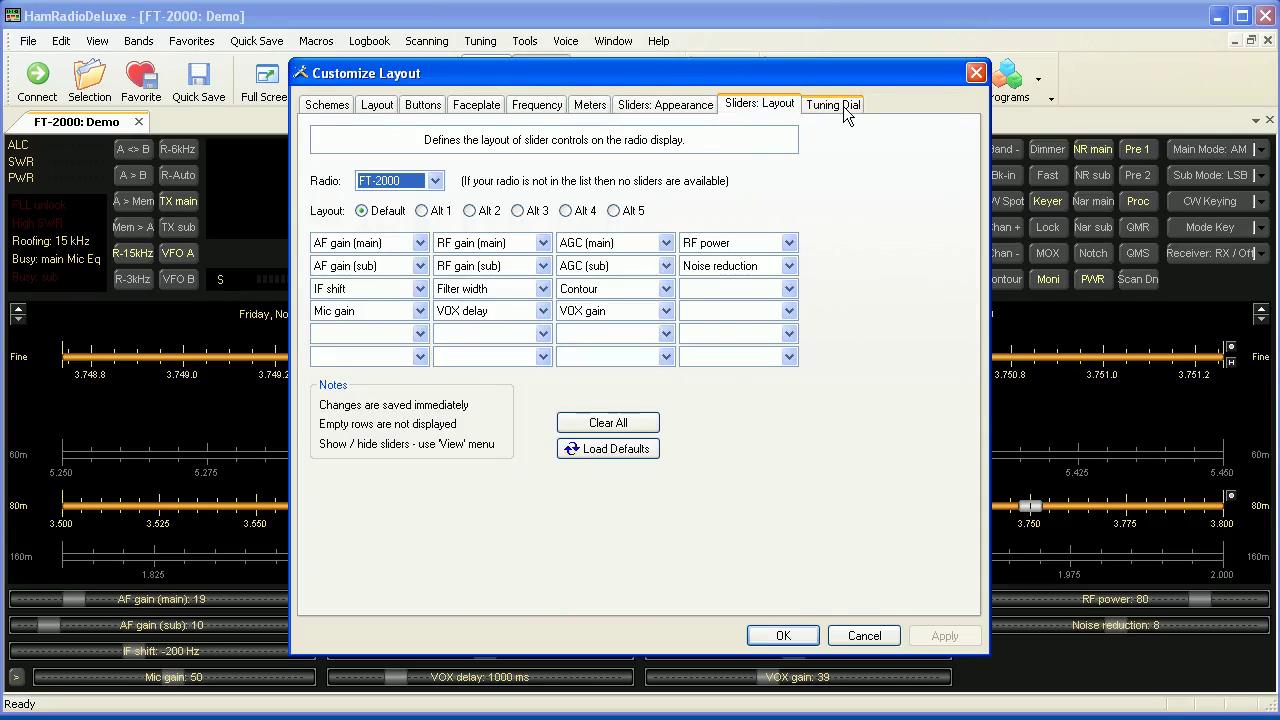
pyautogui.click(836, 108)
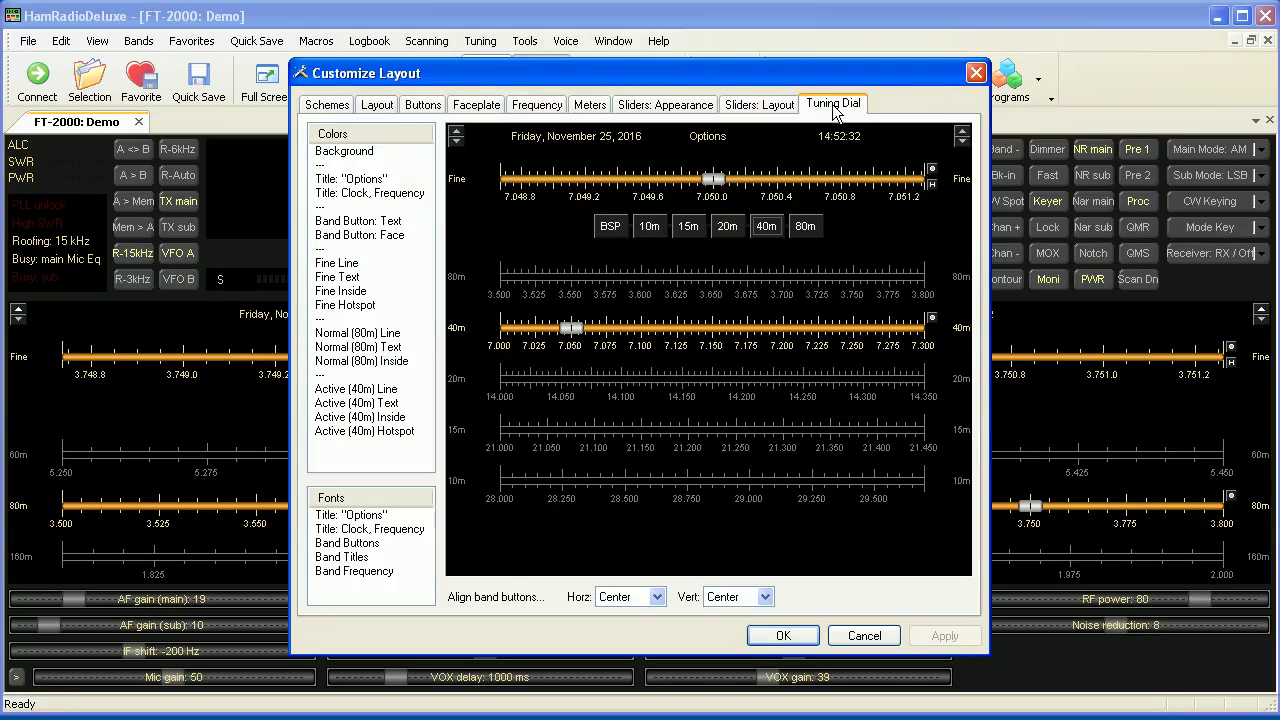
# View the color choices for the tuning dial's "Options" title, then close the layout customization without changing anything.
pyautogui.doubleClick(327, 182)
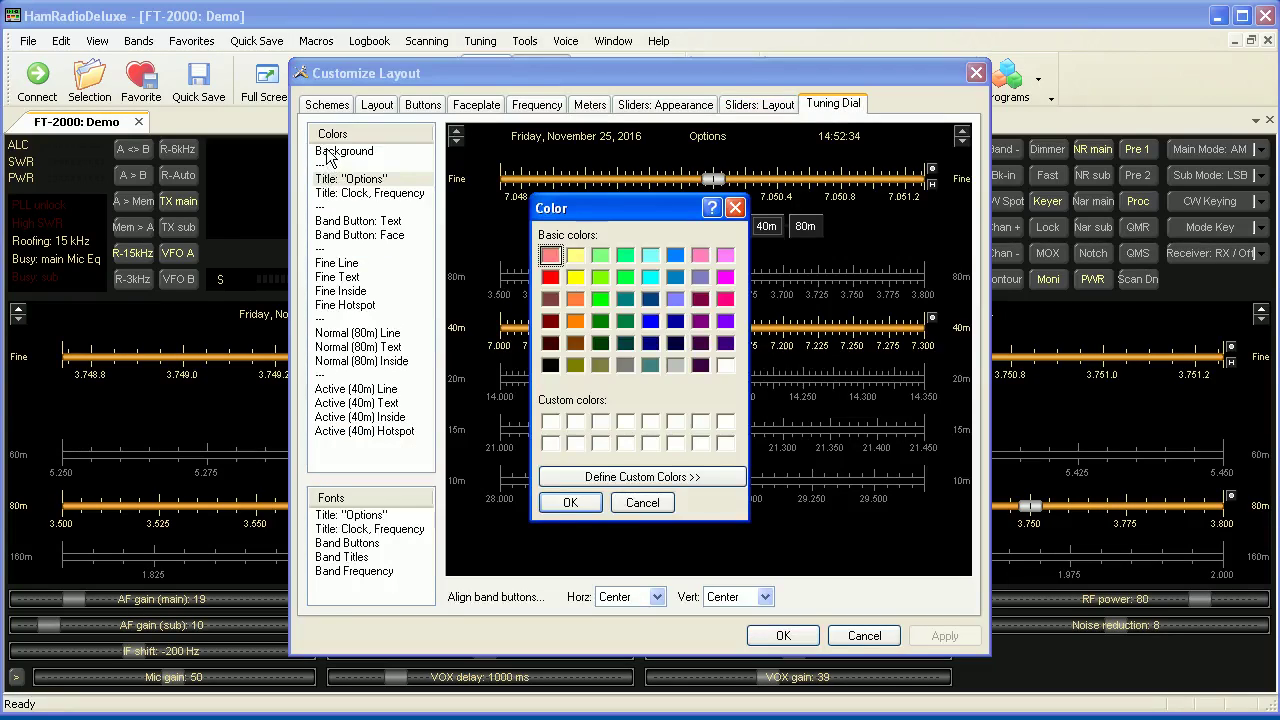
pyautogui.click(735, 207)
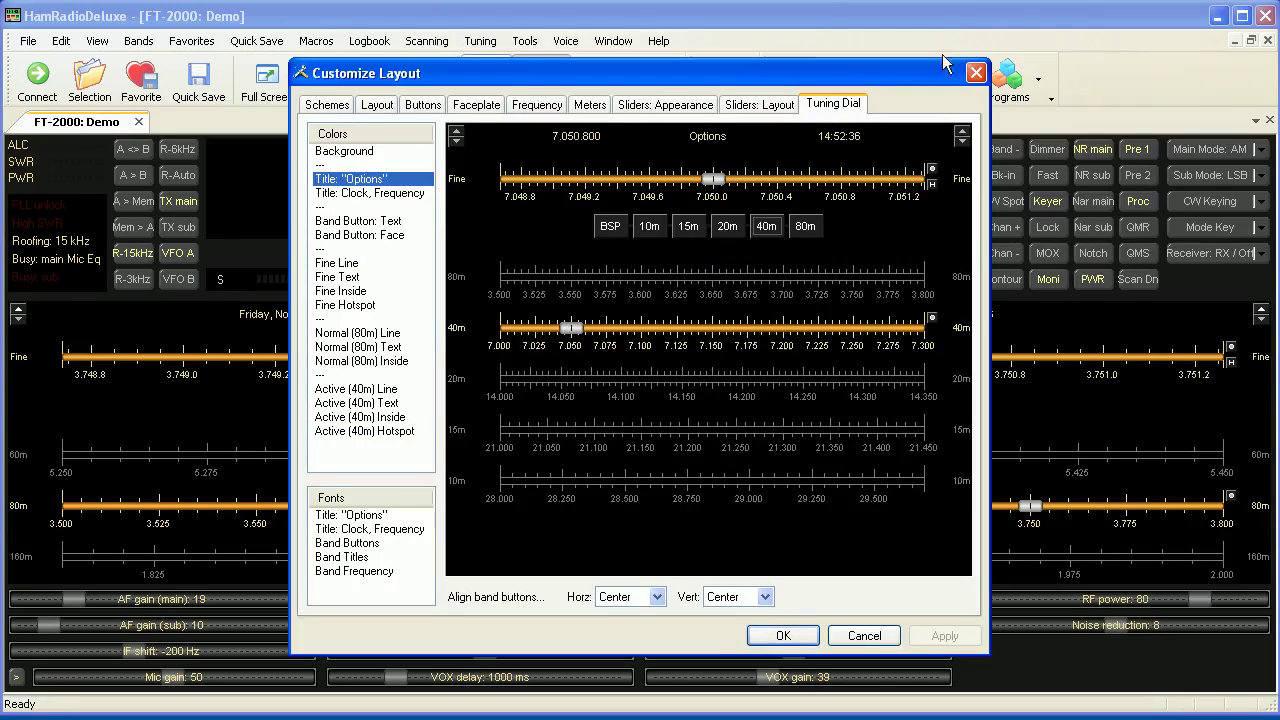
pyautogui.click(976, 73)
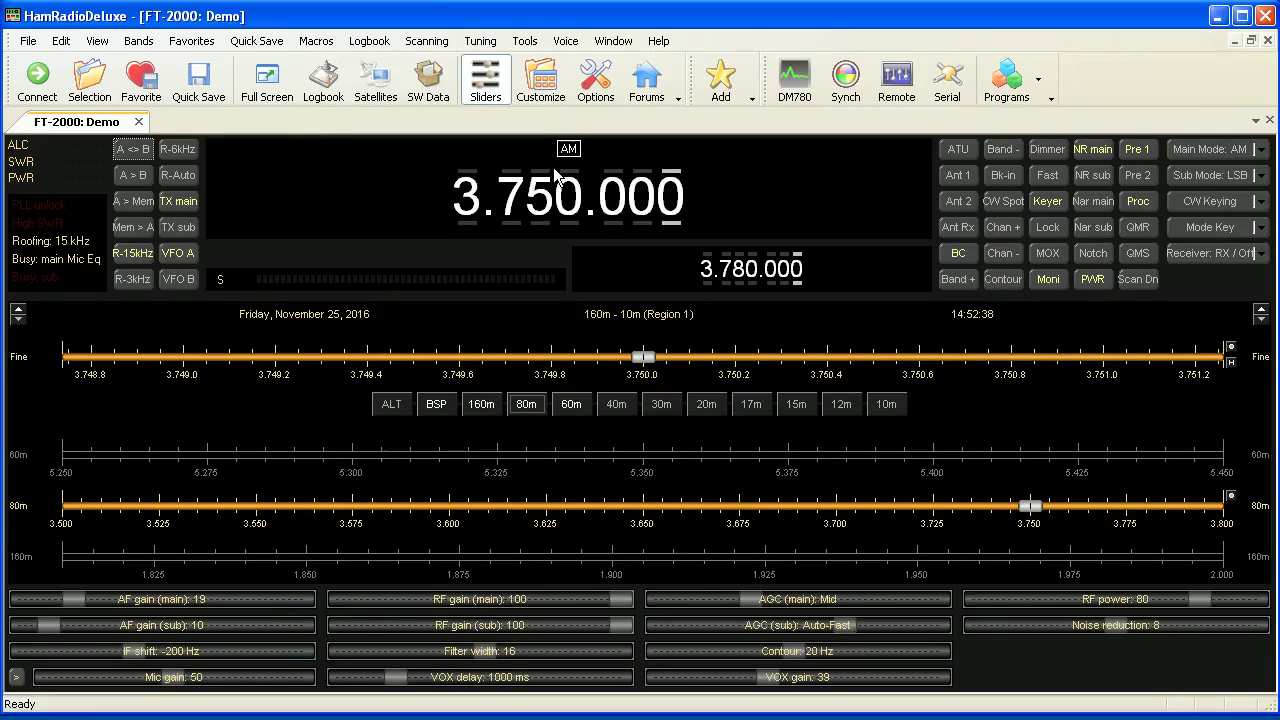
# Open the program Options, view the Accelerators and COM Port TX settings, and close them without changes.
pyautogui.click(598, 90)
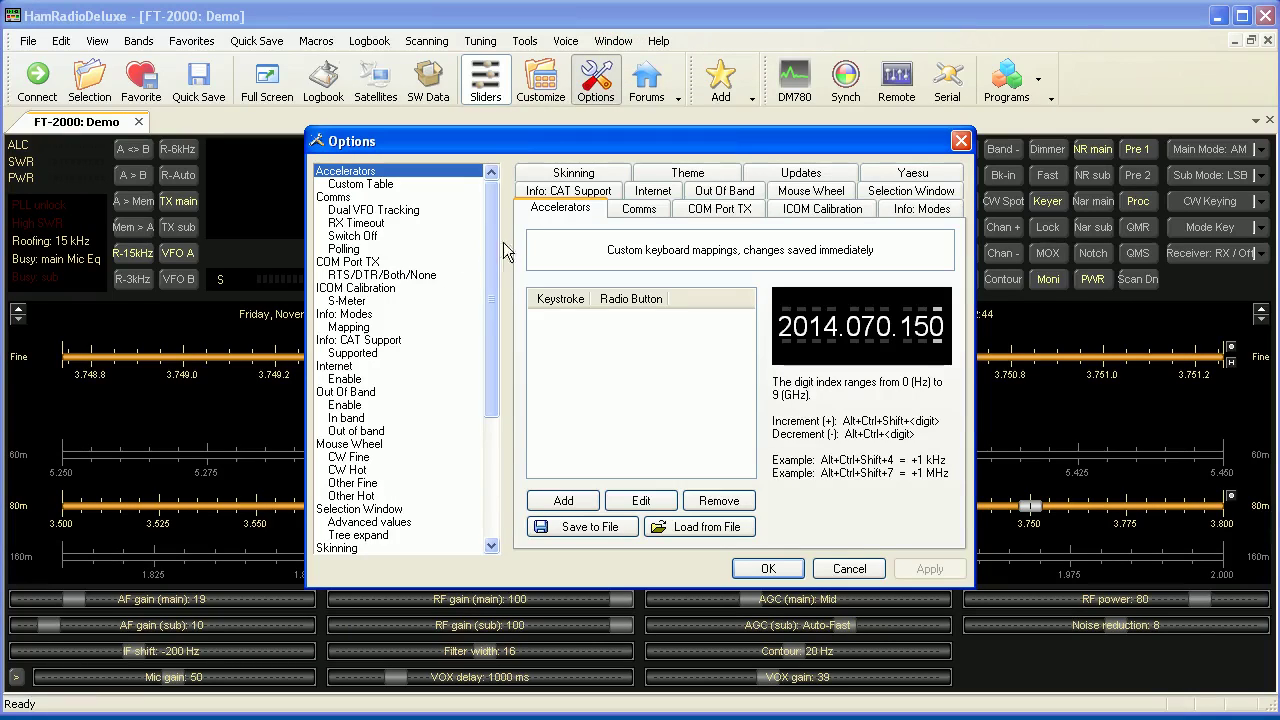
pyautogui.click(358, 263)
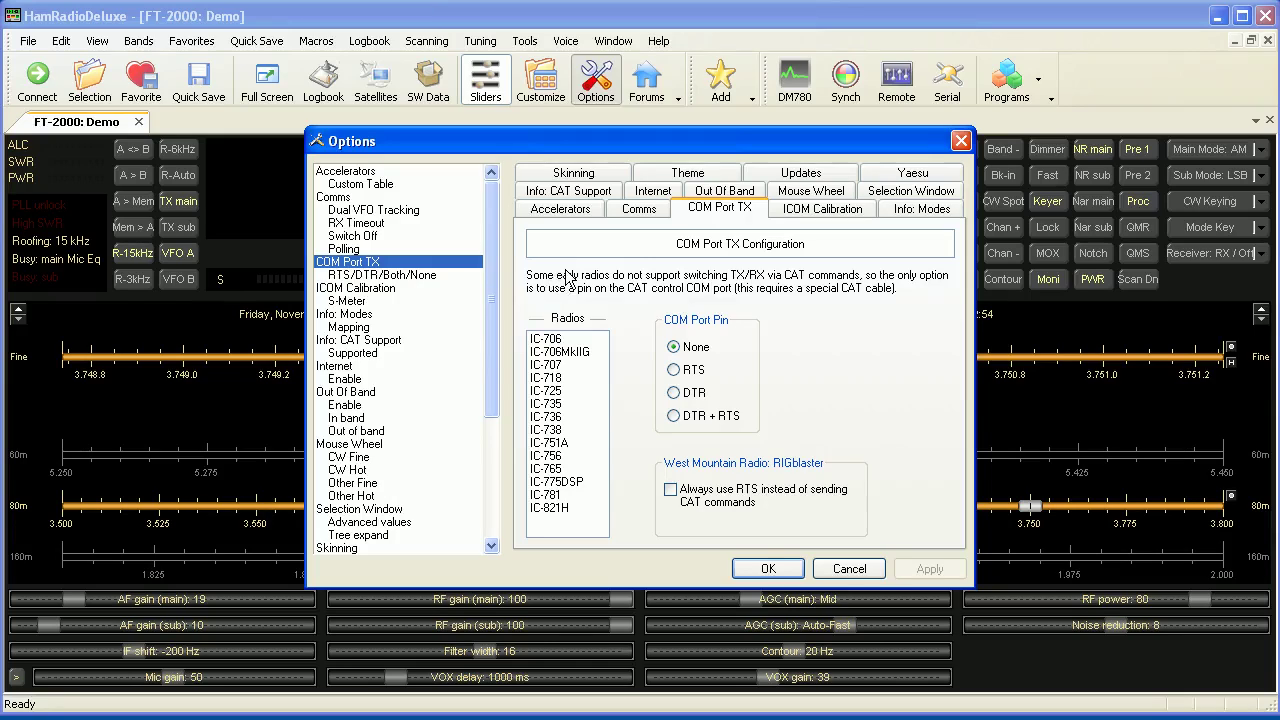
pyautogui.moveTo(486, 280); pyautogui.dragTo(384, 292)
pyautogui.click(960, 142)
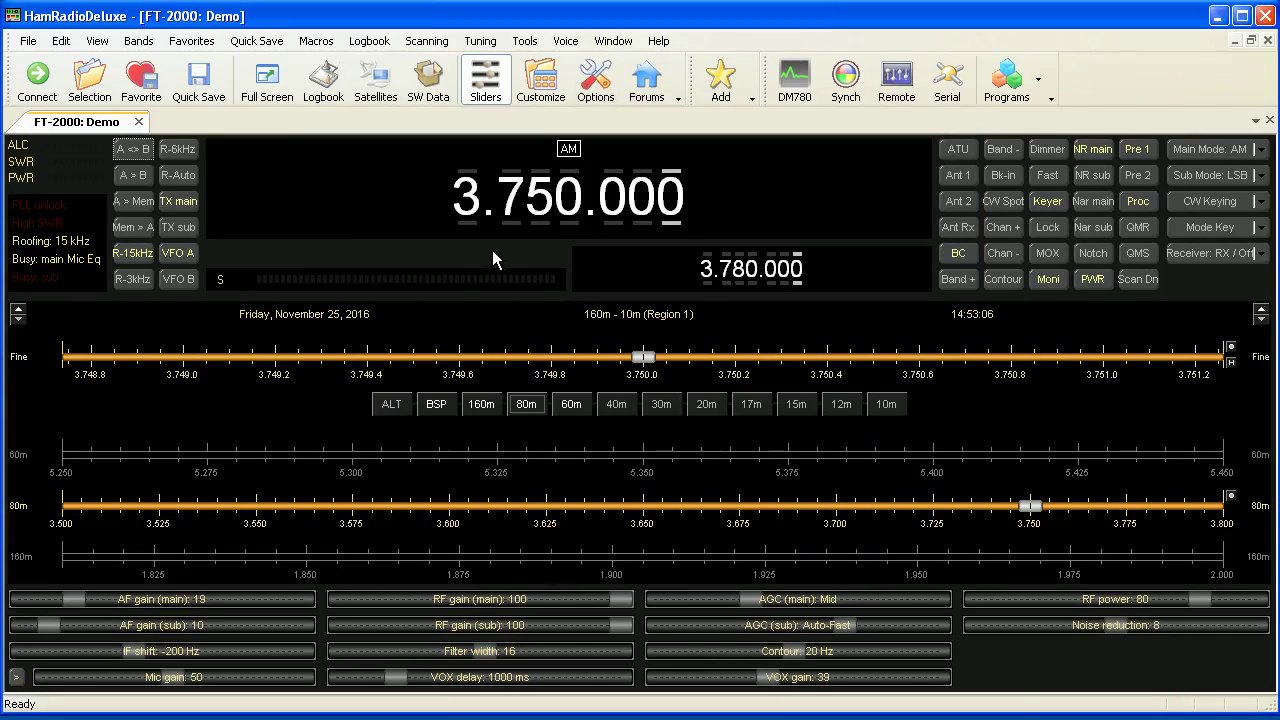
# Switch to Digital Master 780, hide its Clock toolbar and show it again.
pyautogui.click(791, 85)
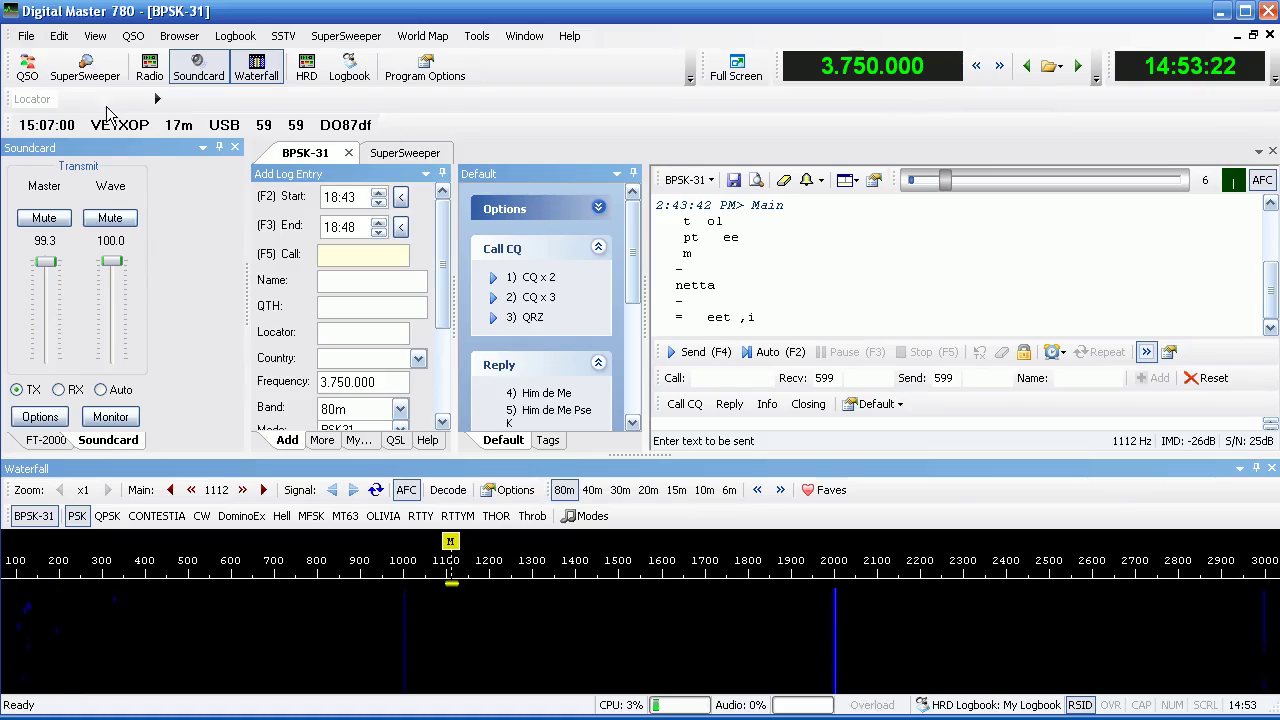
pyautogui.click(95, 36)
pyautogui.moveTo(120, 60)
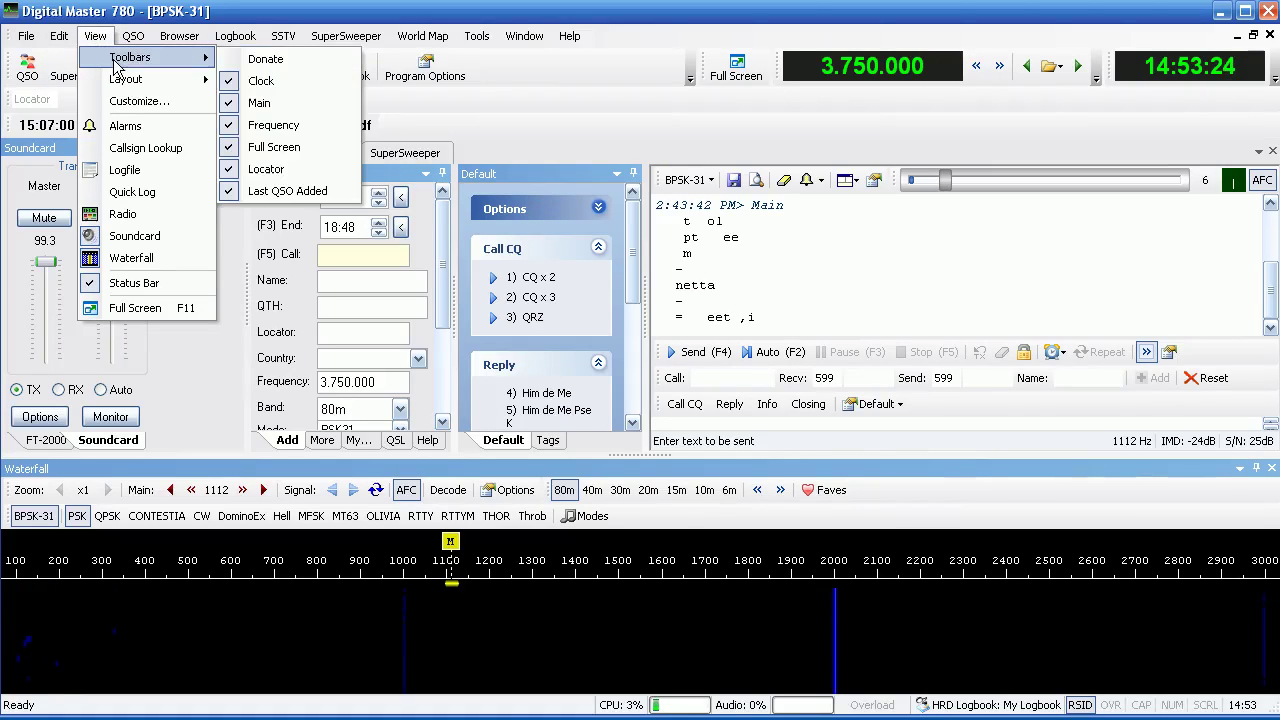
pyautogui.click(260, 81)
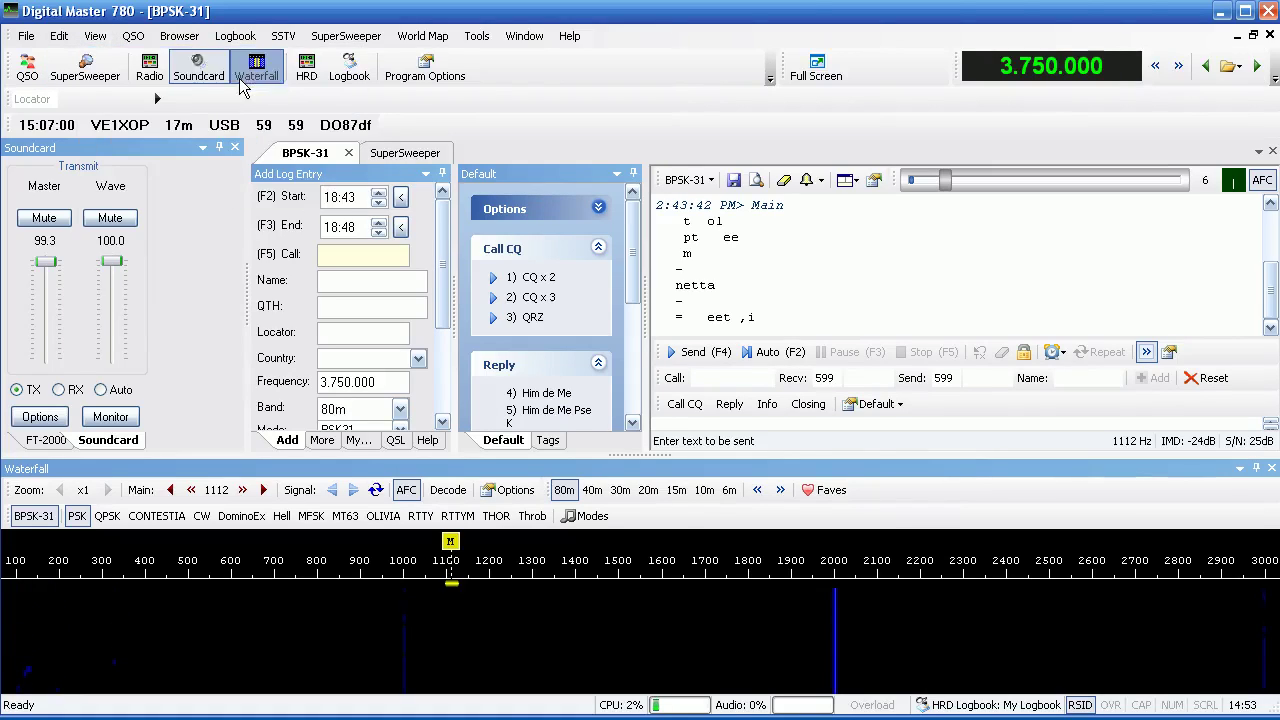
pyautogui.click(95, 36)
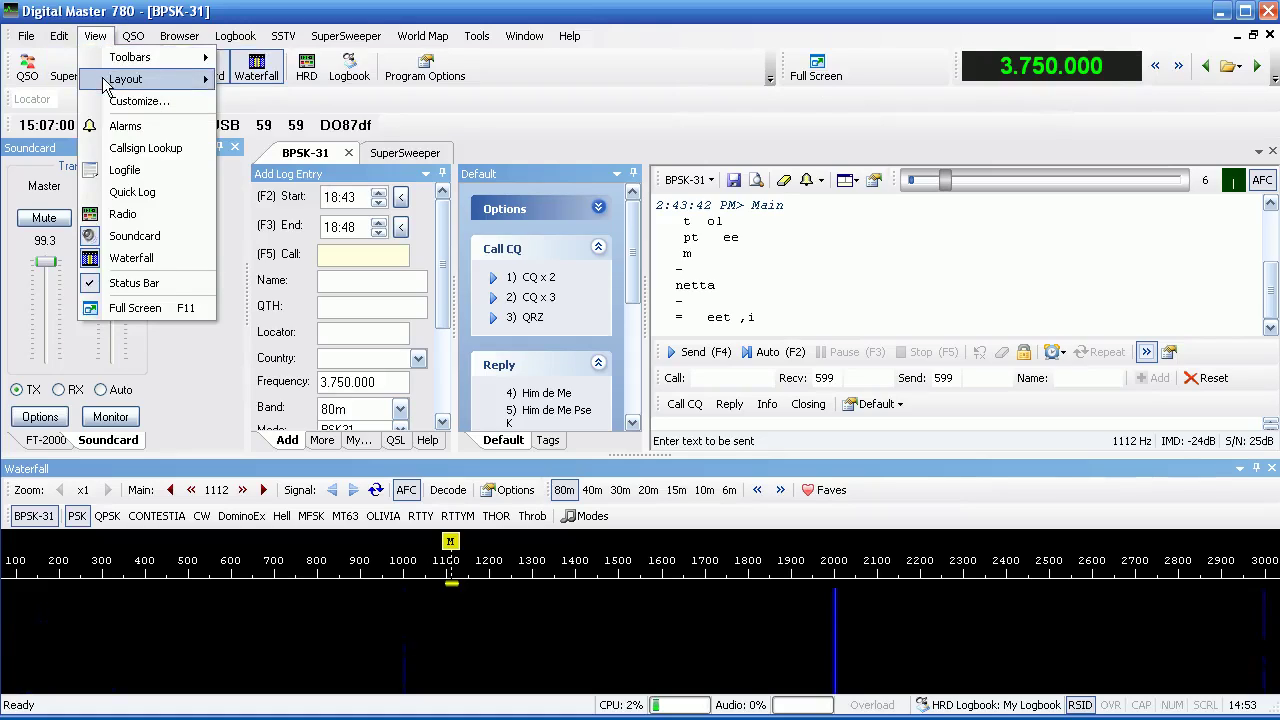
pyautogui.moveTo(118, 60)
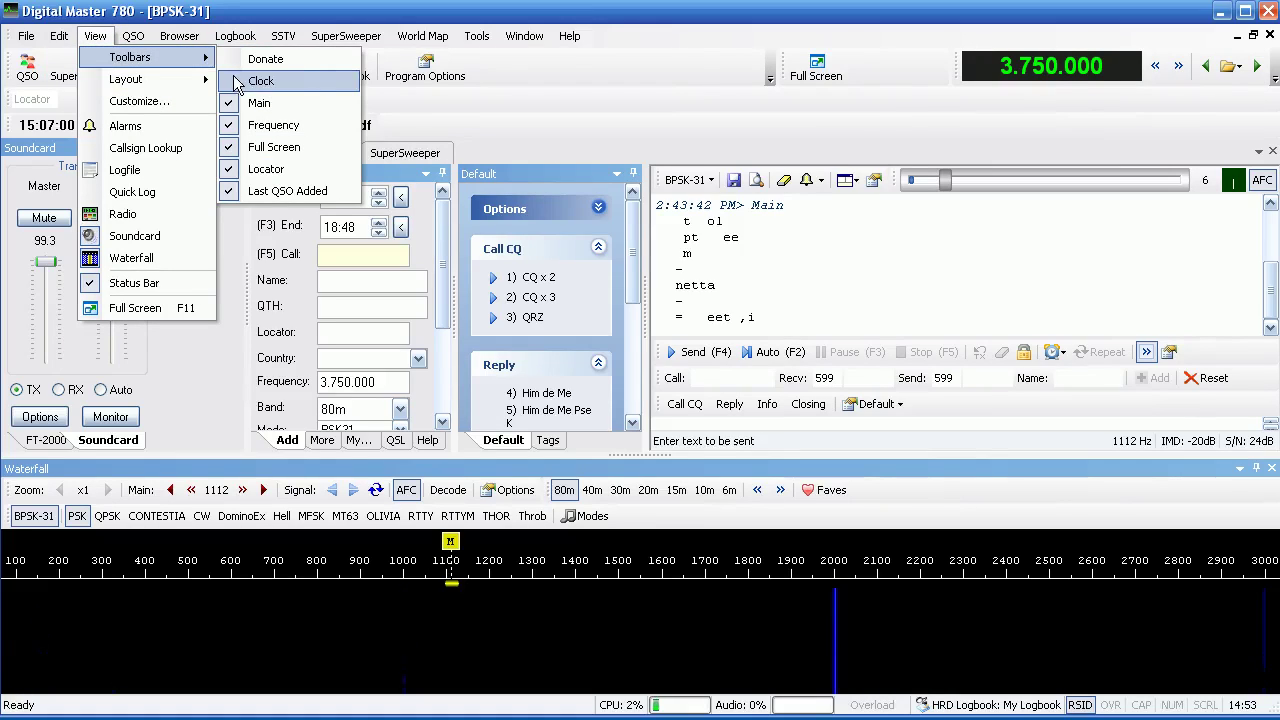
pyautogui.click(240, 82)
# Hide the Locator toolbar and show it again.
pyautogui.click(95, 36)
pyautogui.moveTo(107, 66)
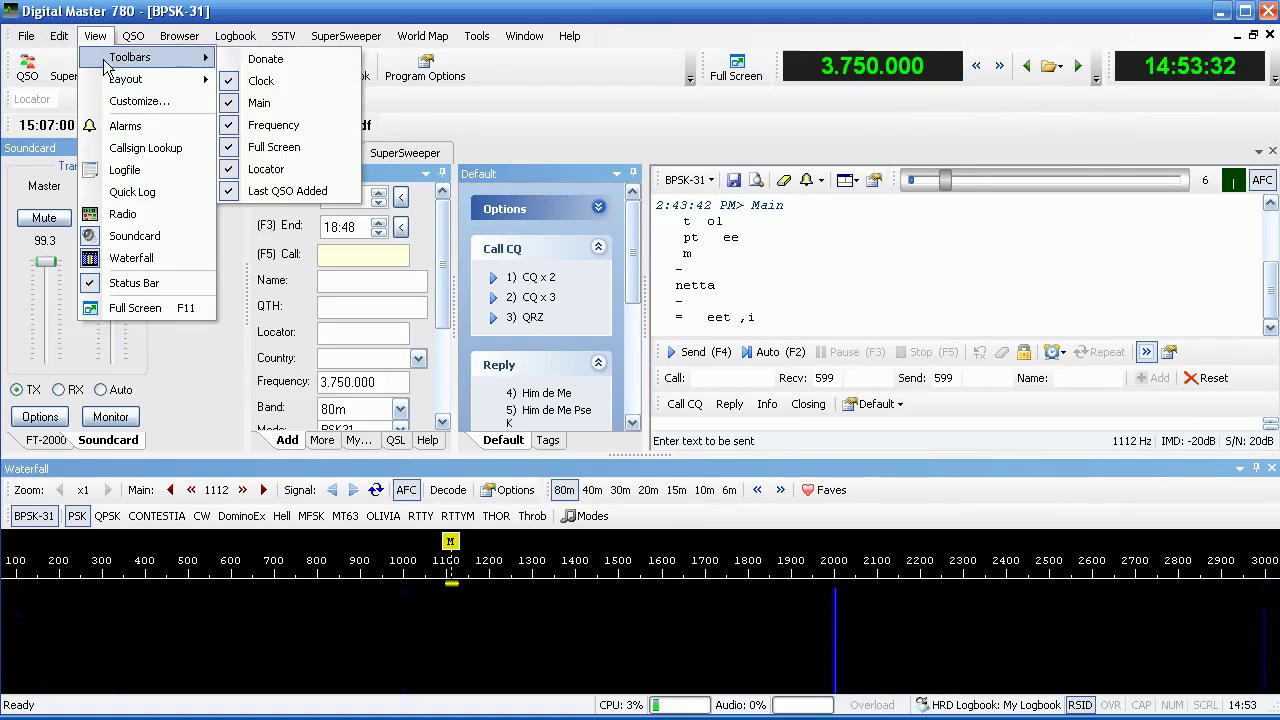
pyautogui.click(228, 176)
pyautogui.click(95, 36)
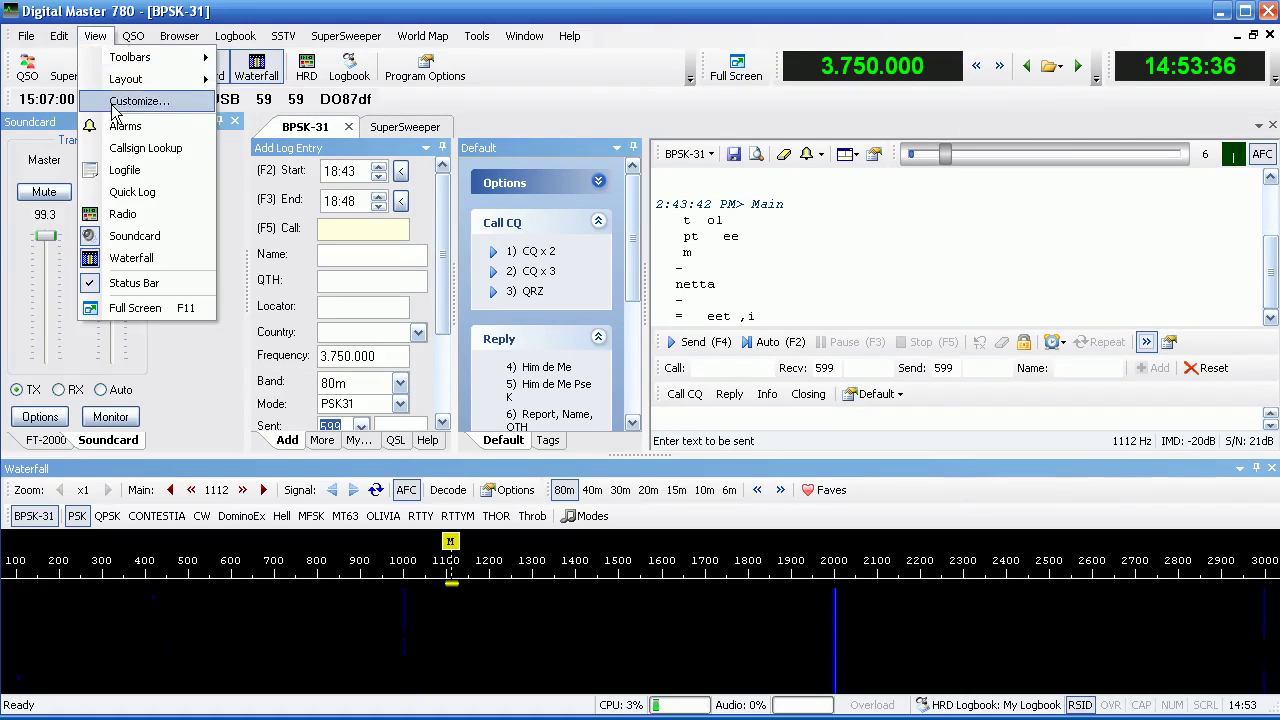
pyautogui.moveTo(115, 62)
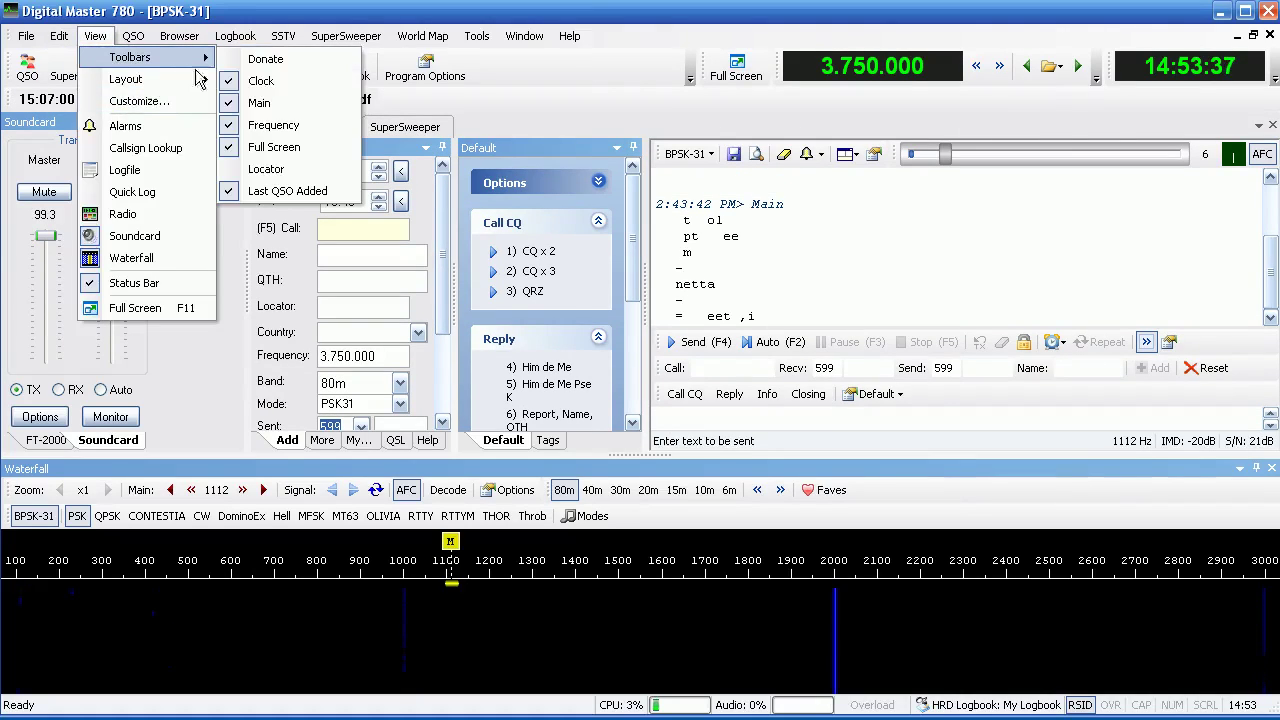
pyautogui.click(242, 176)
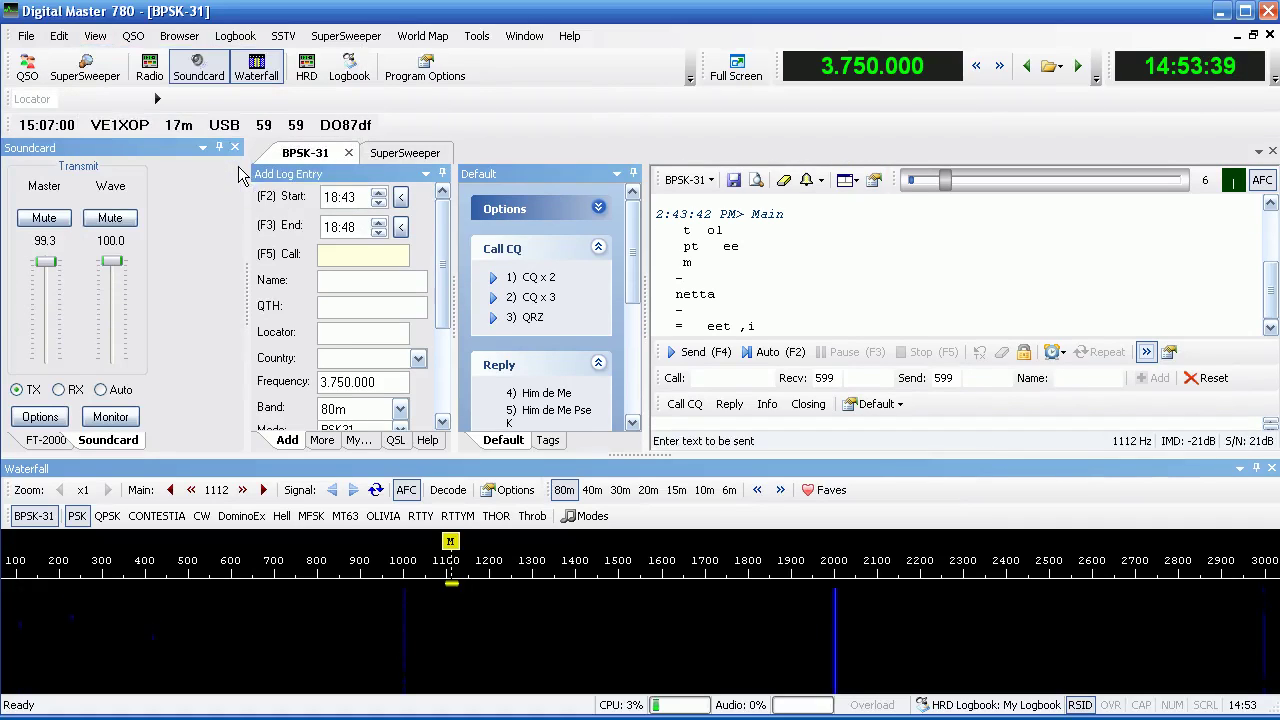
pyautogui.click(95, 40)
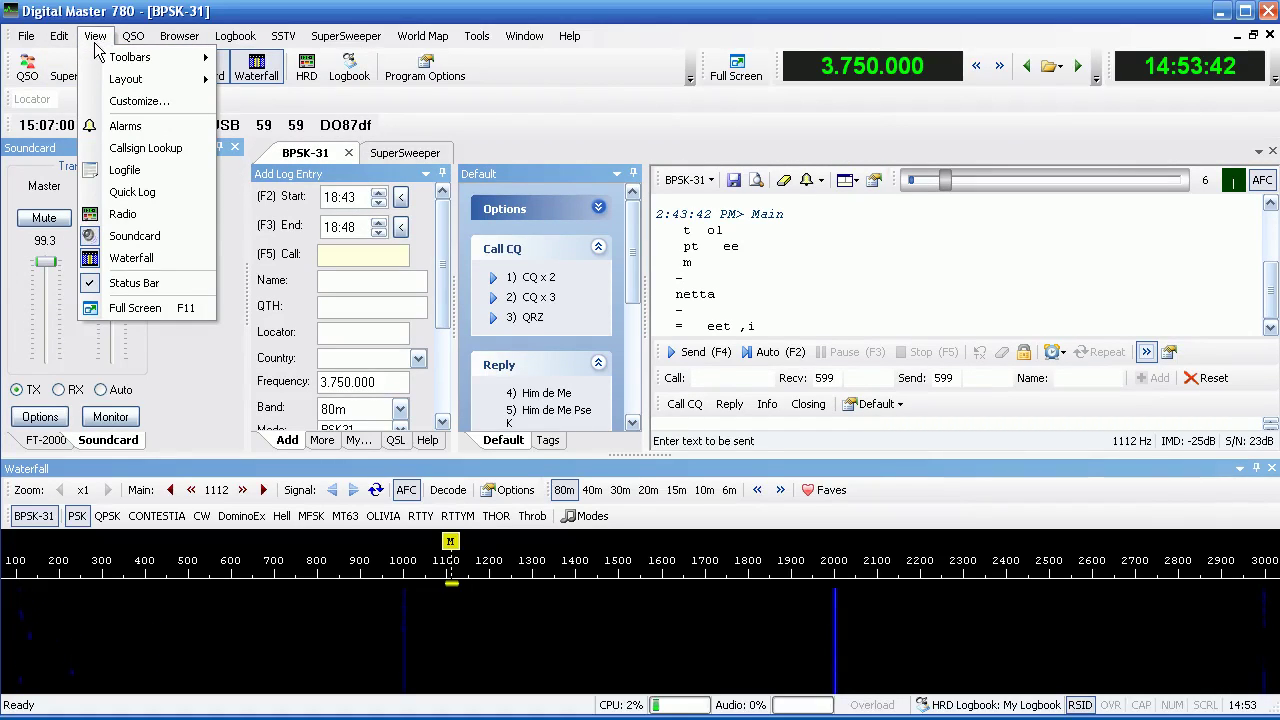
pyautogui.click(580, 36)
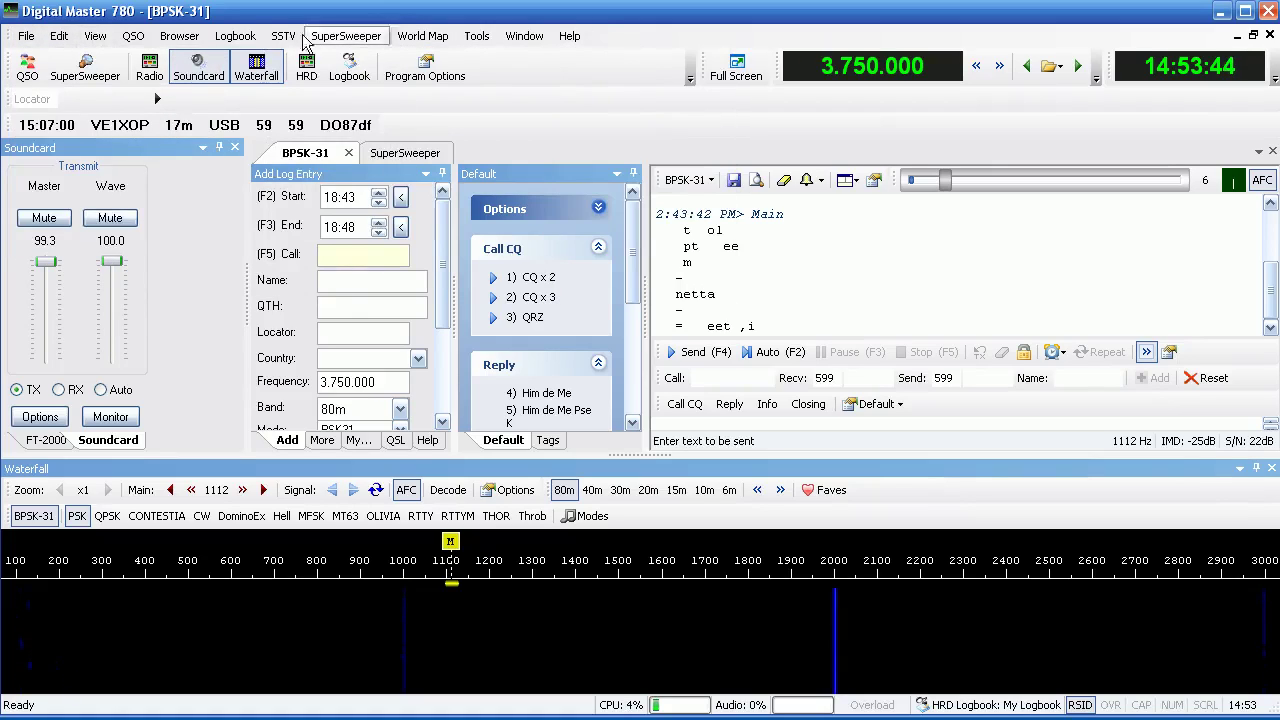
pyautogui.click(26, 36)
pyautogui.click(26, 36)
pyautogui.click(96, 40)
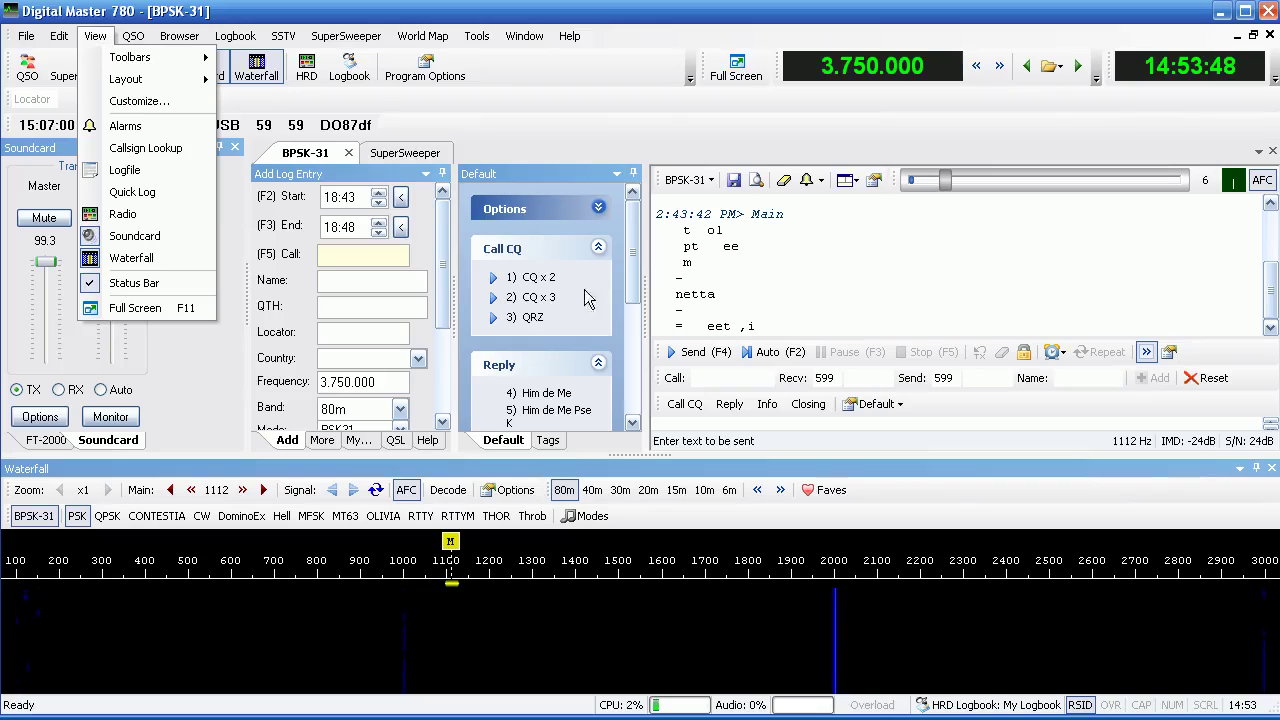
# Look at the HRD Logbook window, minimize it and return to Digital Master 780.
pyautogui.click(1221, 11)
pyautogui.click(1221, 11)
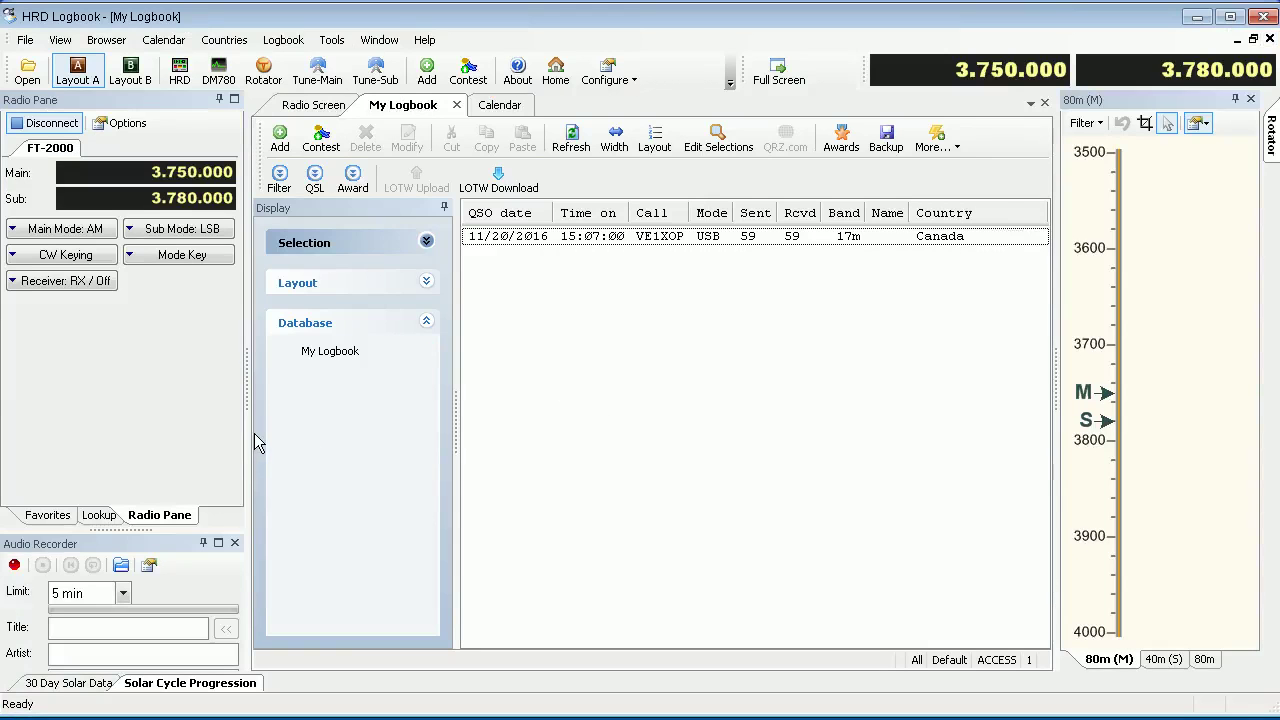
pyautogui.click(1198, 17)
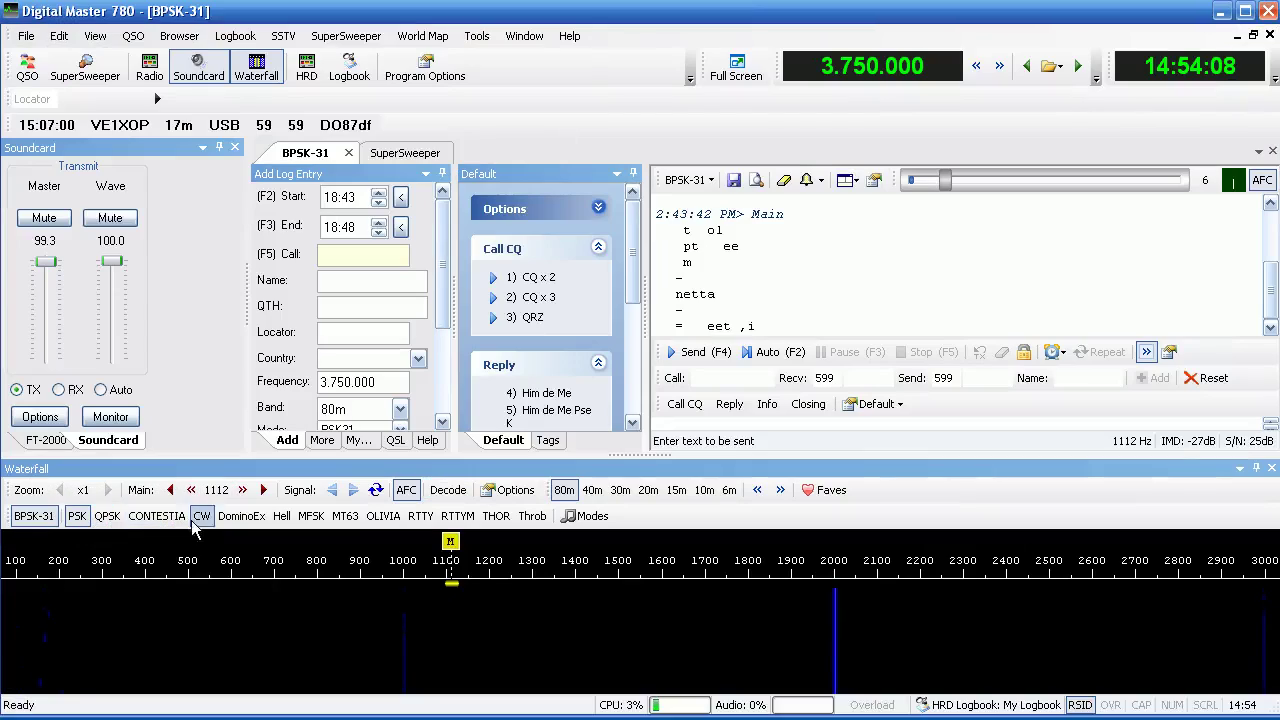
# Open the Modes Manager, view the digital modes available for the waterfall toolbar, and cancel.
pyautogui.click(590, 517)
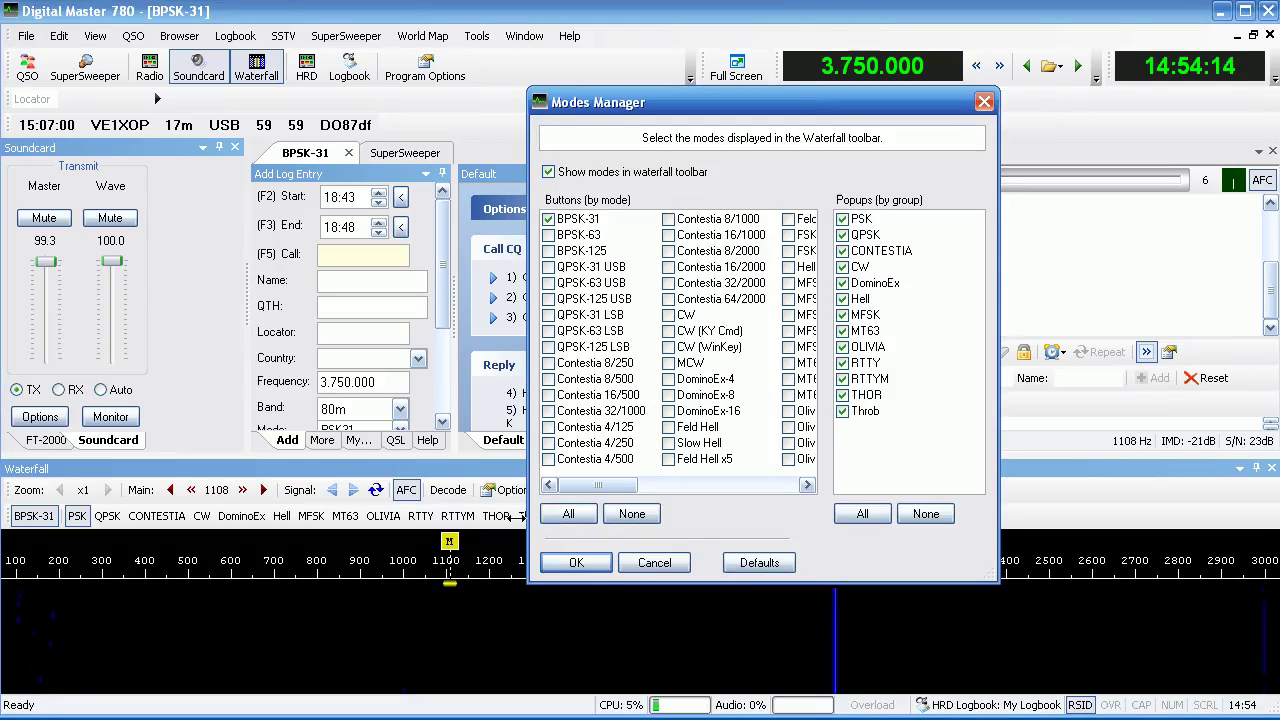
pyautogui.moveTo(600, 486); pyautogui.dragTo(558, 485)
pyautogui.click(667, 570)
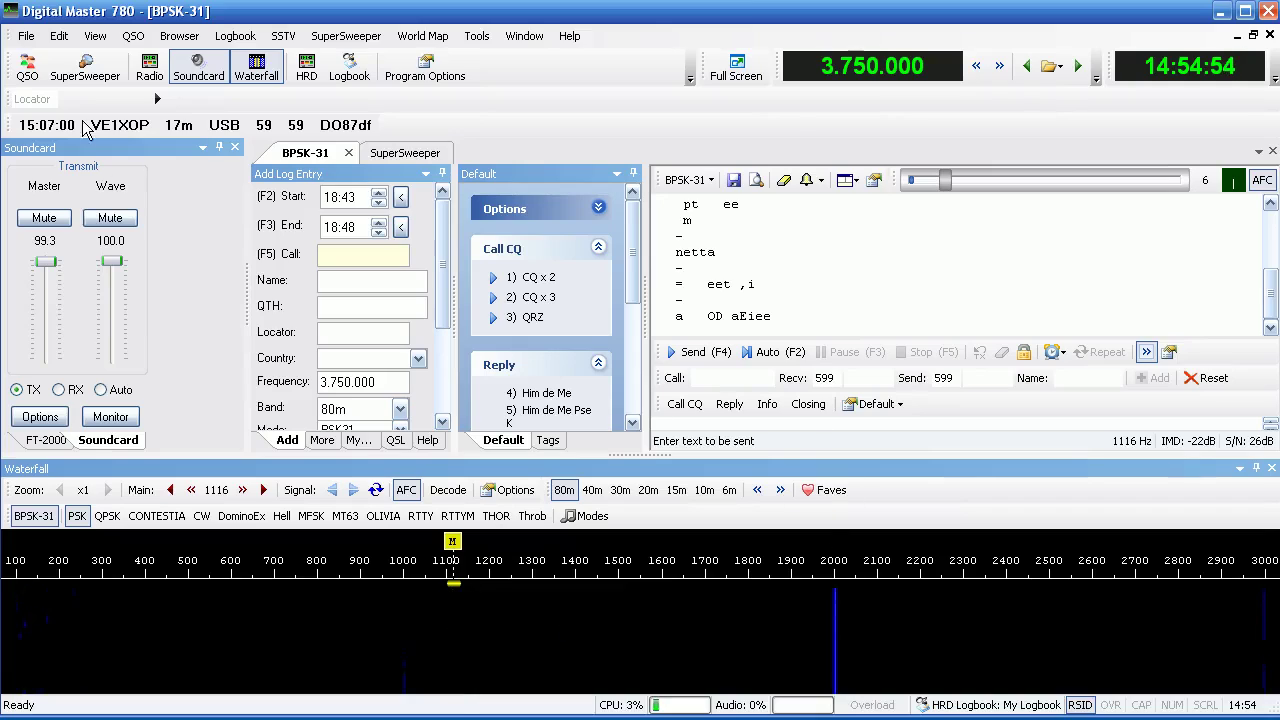
# Switch to Ham Radio Deluxe and connect to the Yaesu FT-1000MP MkV preset on COM3.
pyautogui.click(1221, 12)
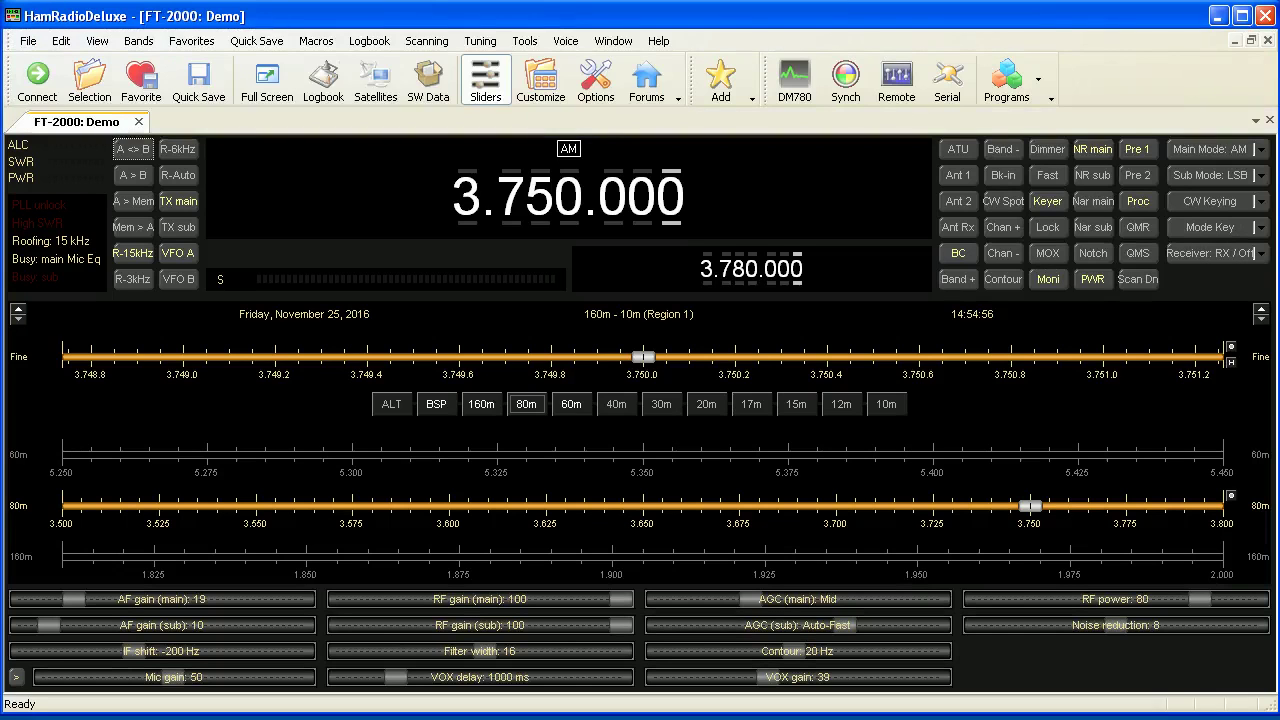
pyautogui.click(37, 80)
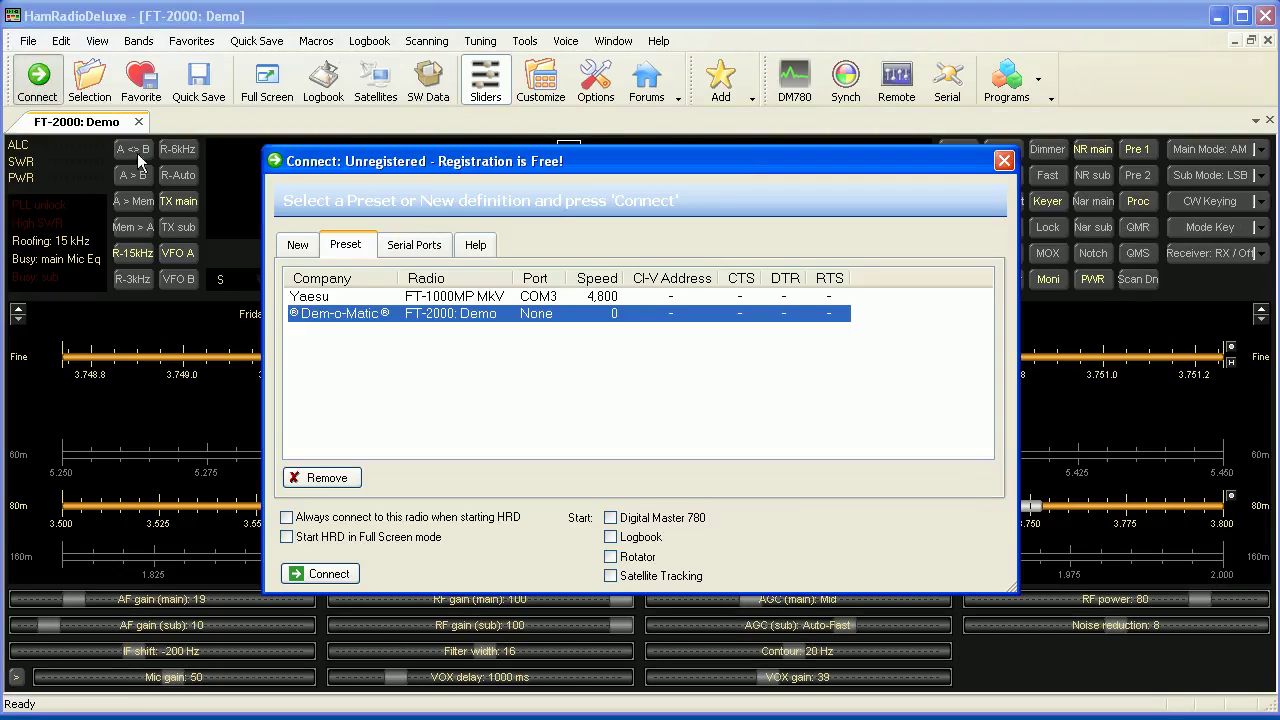
pyautogui.click(320, 298)
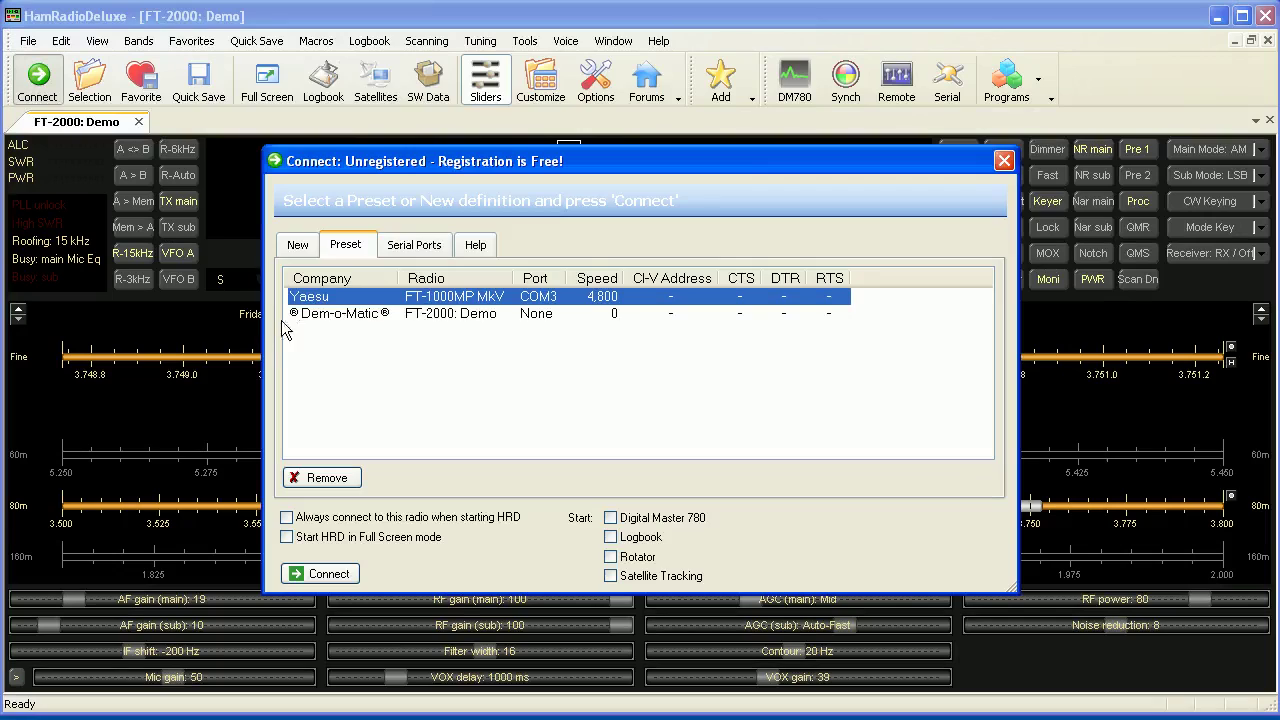
pyautogui.click(326, 576)
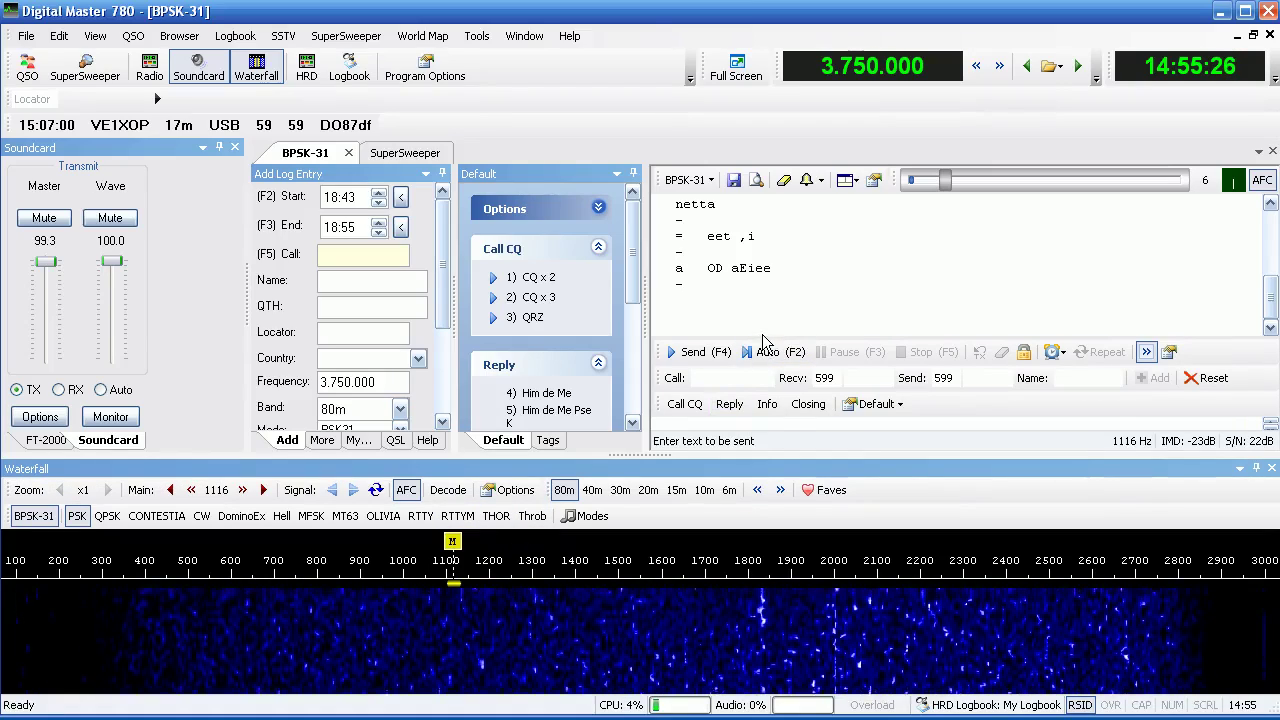
# Enlarge the transmit text area in Digital Master 780 and clear the received text.
pyautogui.moveTo(762, 338); pyautogui.dragTo(762, 270)
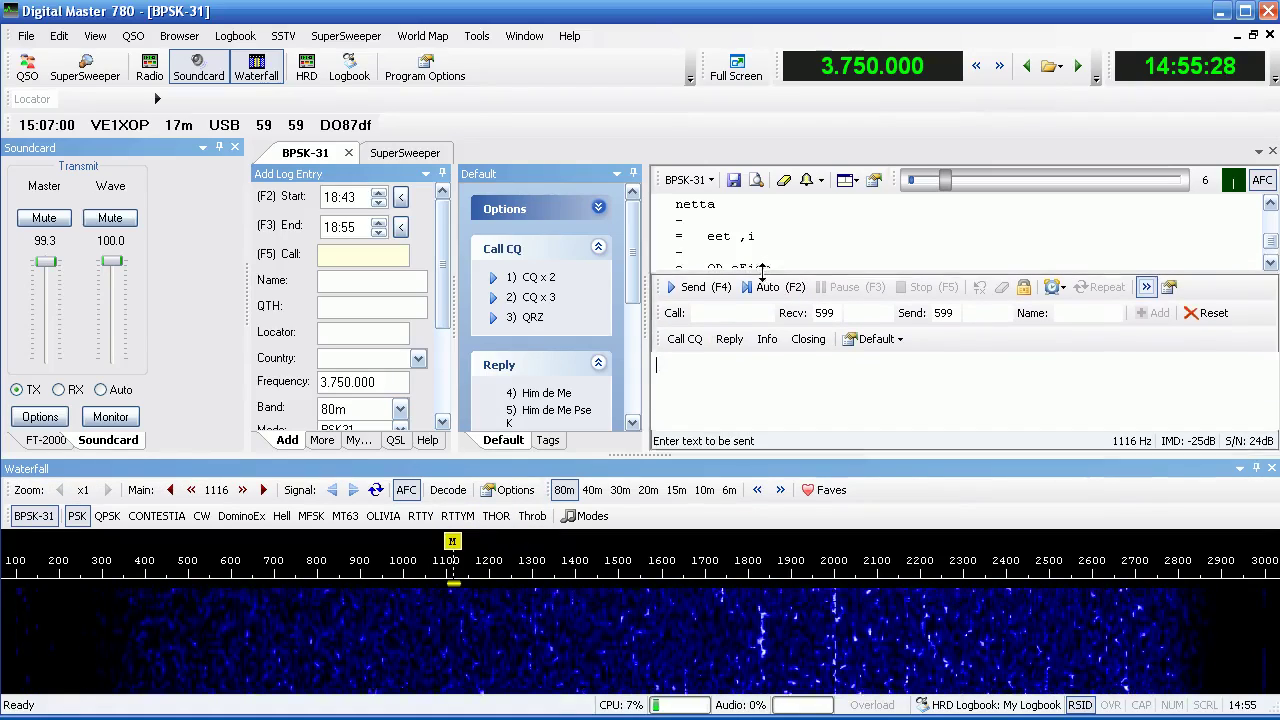
pyautogui.click(783, 180)
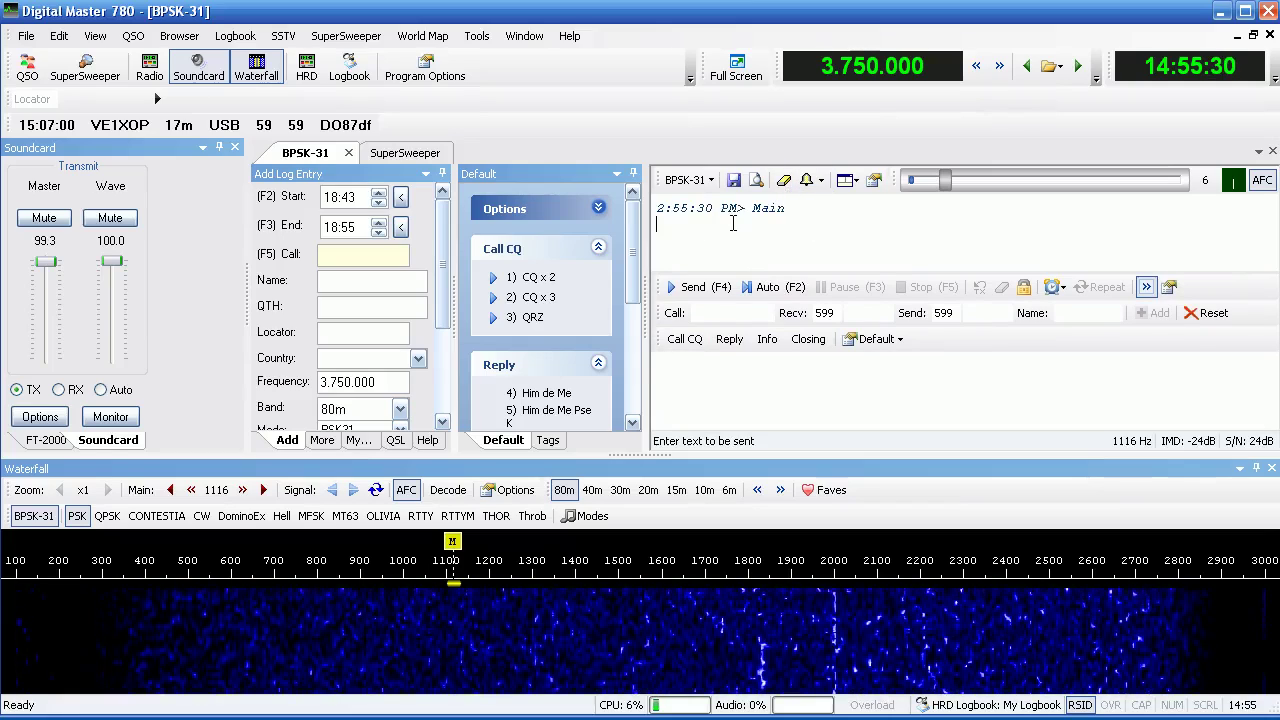
pyautogui.click(693, 370)
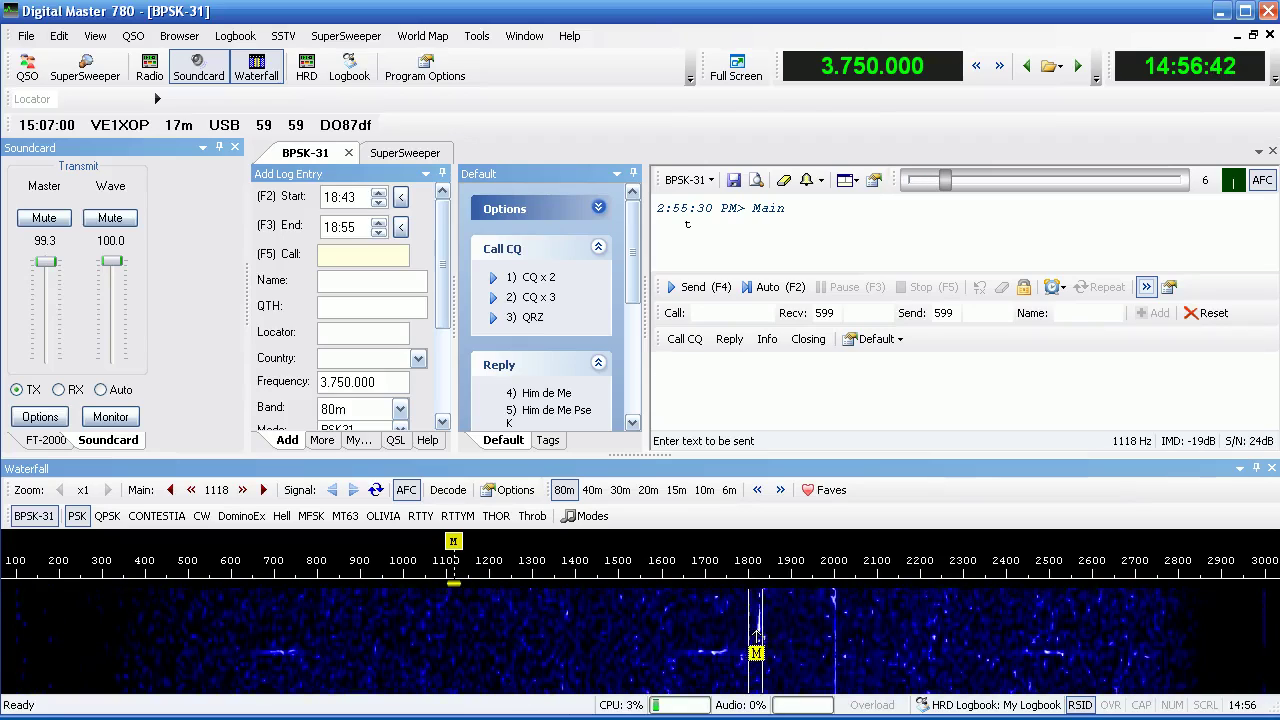
# Tune the main marker to the signal trace at about 1826 Hz in the waterfall.
pyautogui.click(760, 651)
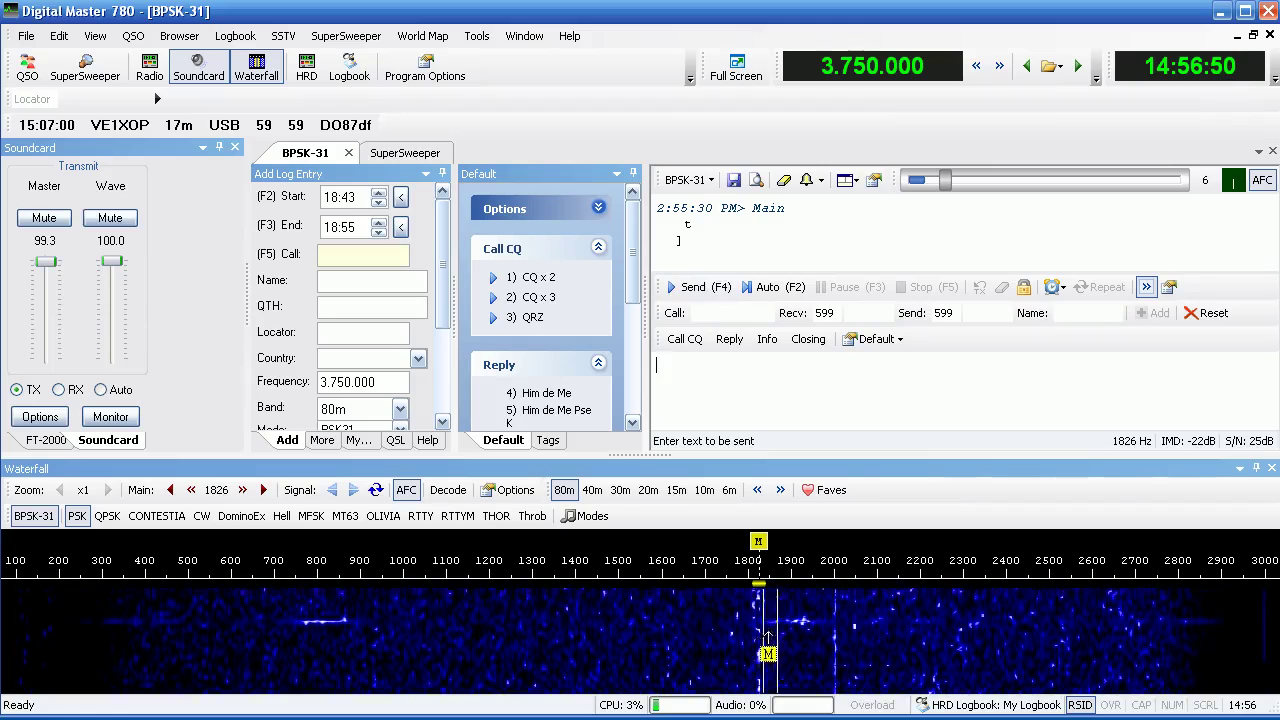
# In SuperSweeper, show the History pane with history enabled and widen it, then return to the BPSK-31 window.
pyautogui.click(398, 152)
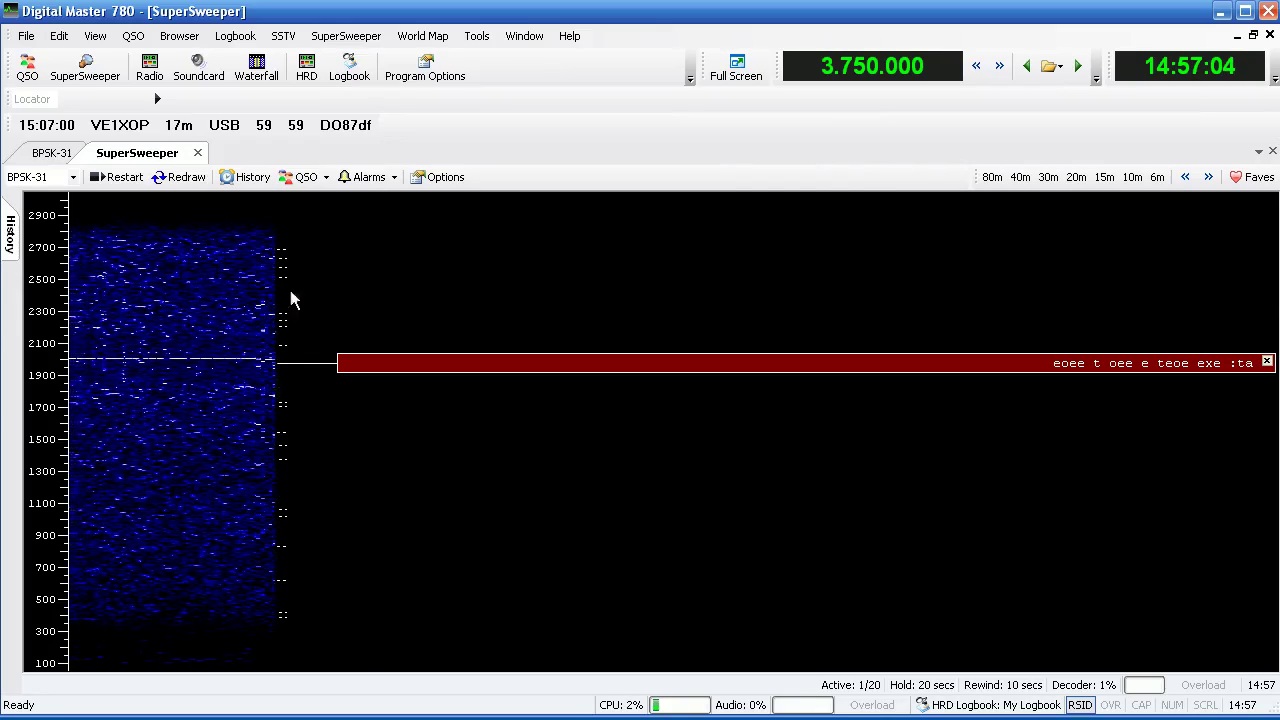
pyautogui.click(236, 183)
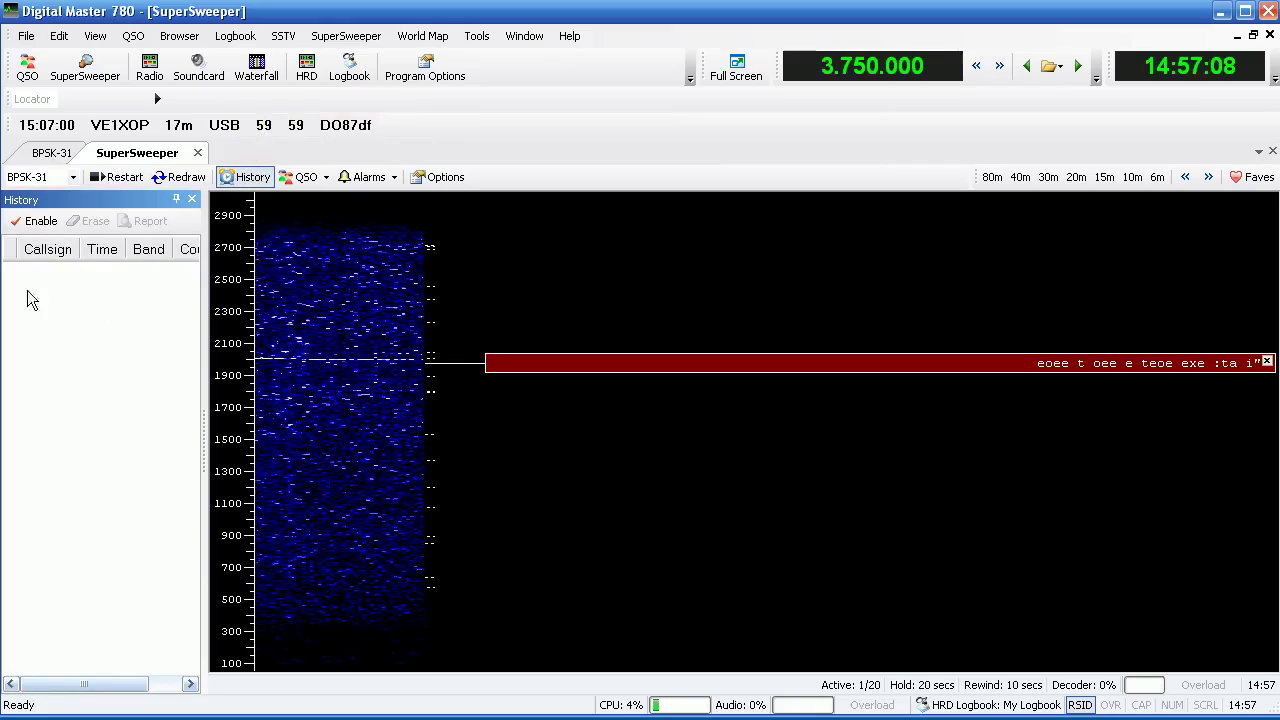
pyautogui.click(30, 224)
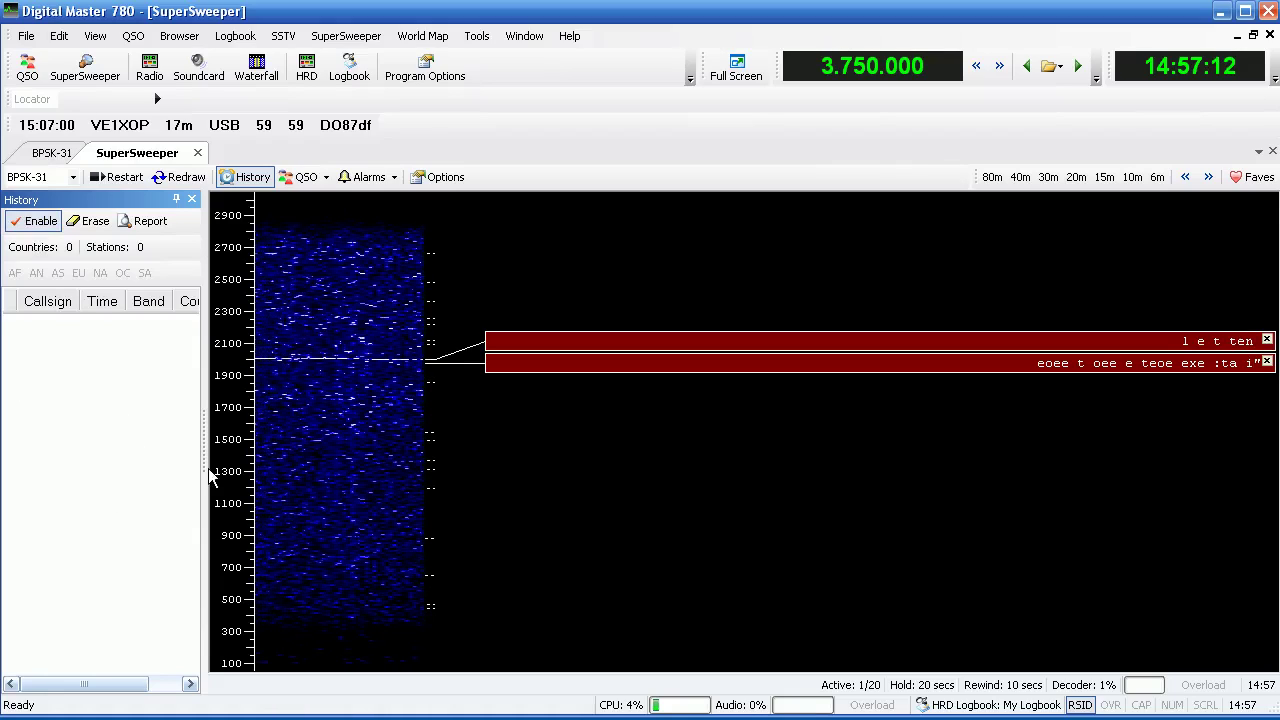
pyautogui.moveTo(206, 460); pyautogui.dragTo(288, 458)
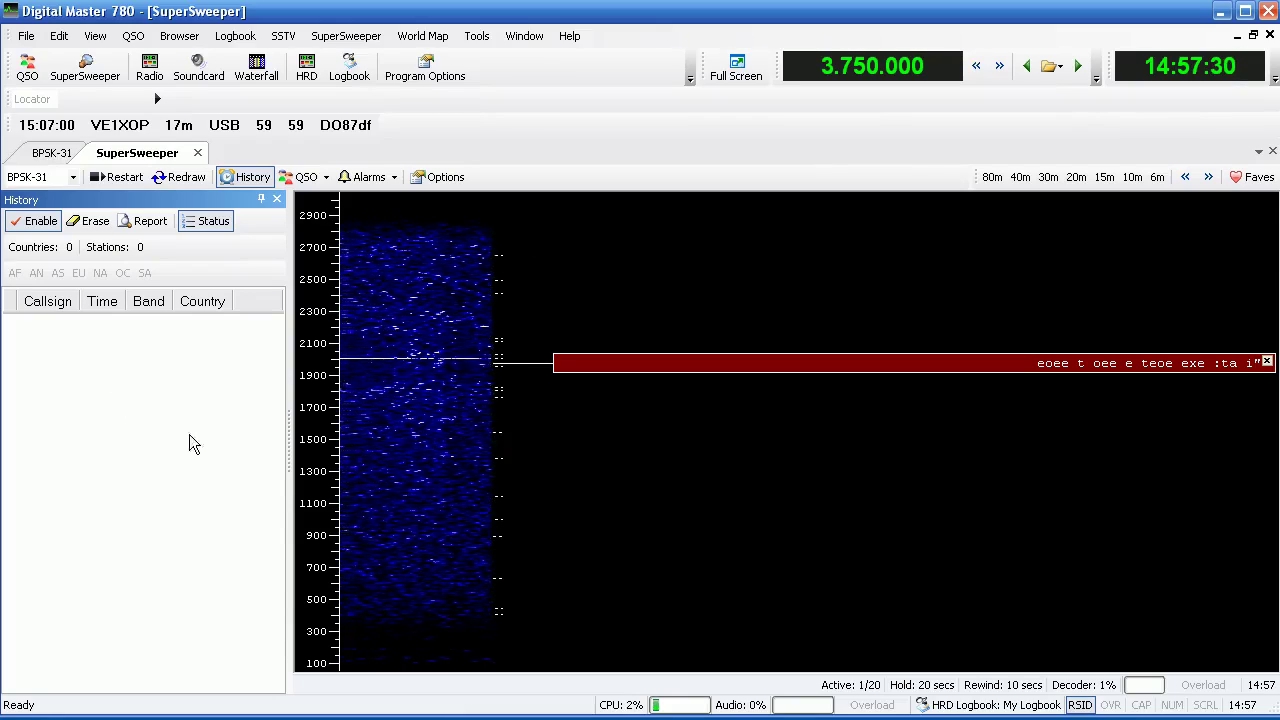
pyautogui.click(51, 156)
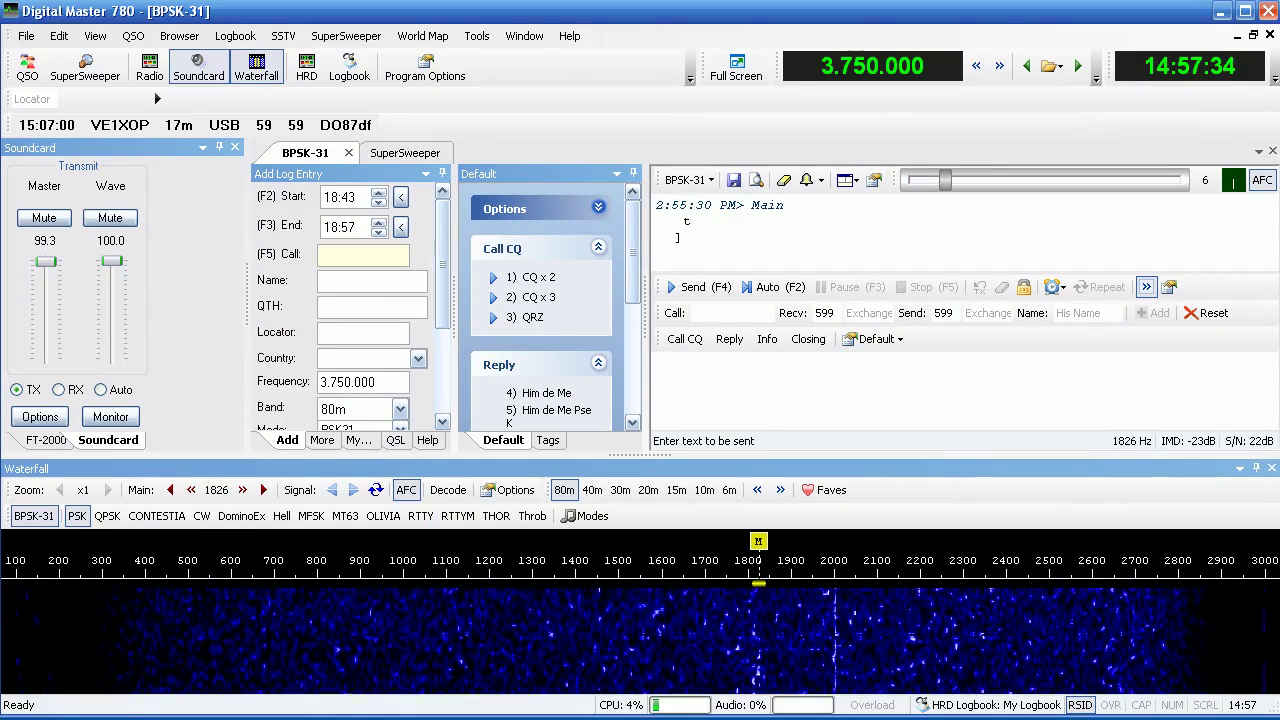
# Reconnect Digital Master 780's radio pane to Ham Radio Deluxe so that it follows the FT-1000MP MkV.
pyautogui.hotkey('alt', 'Tab')
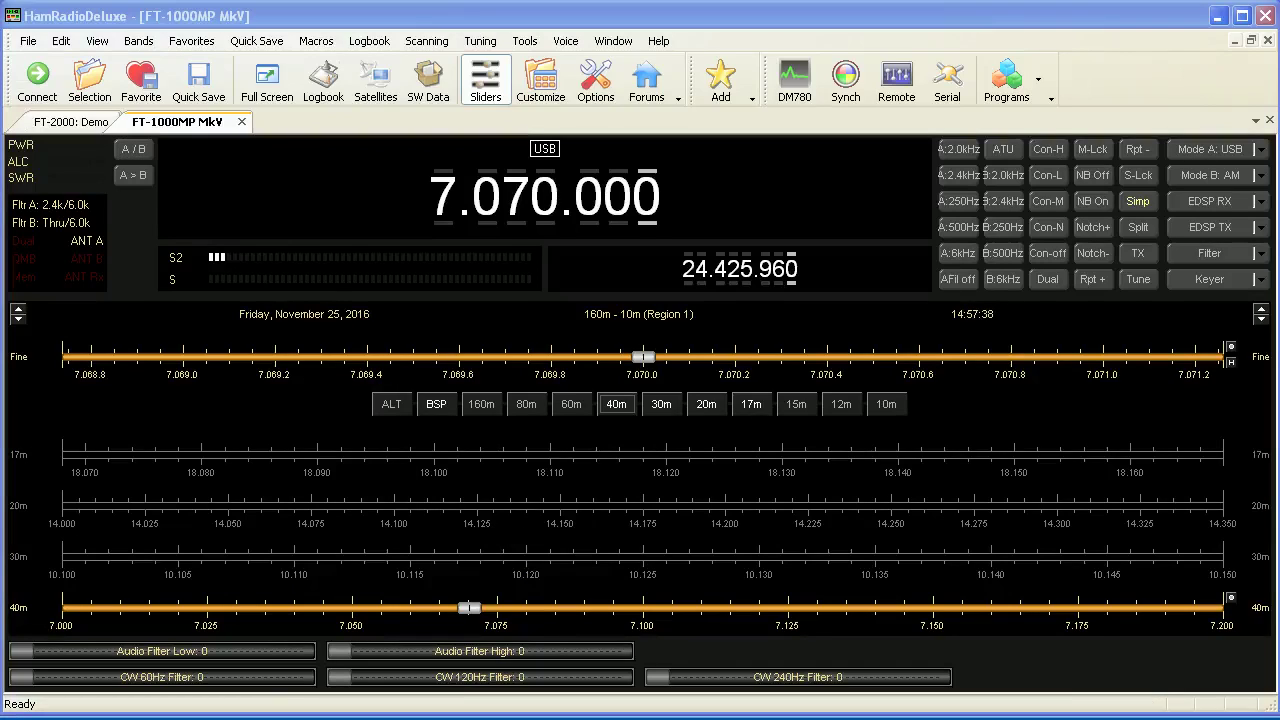
pyautogui.hotkey('alt', 'Tab')
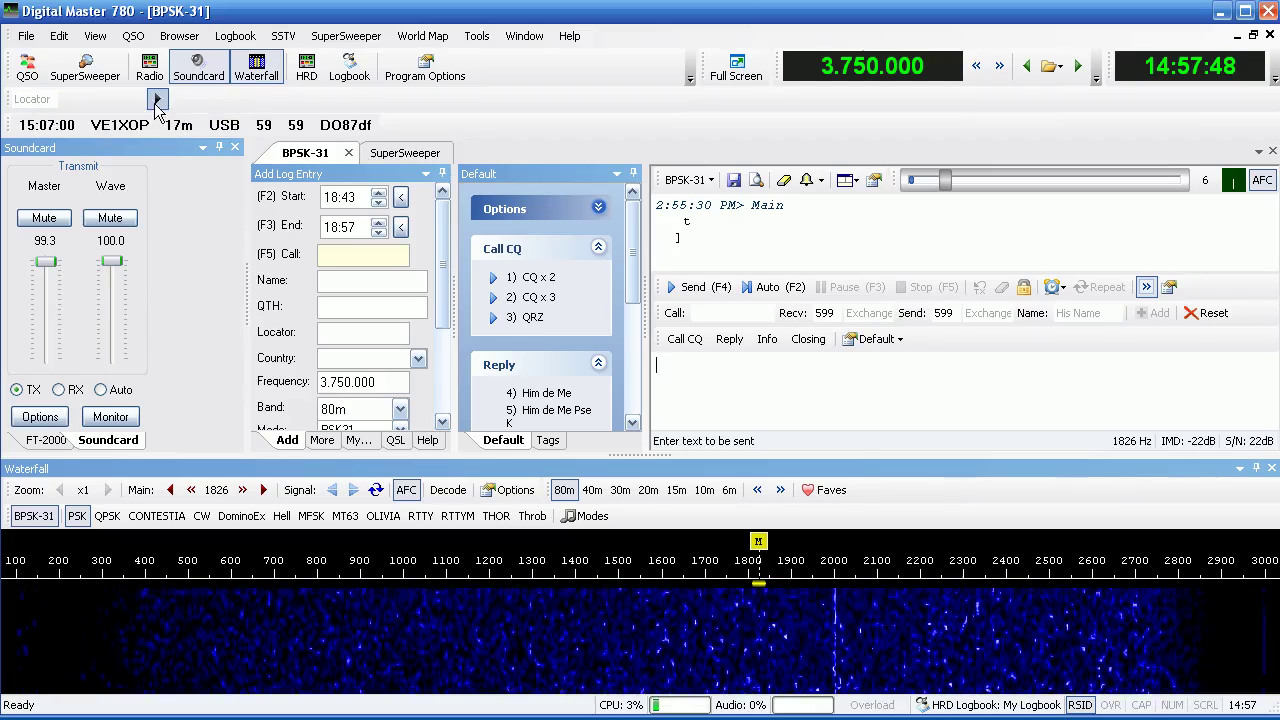
pyautogui.click(150, 68)
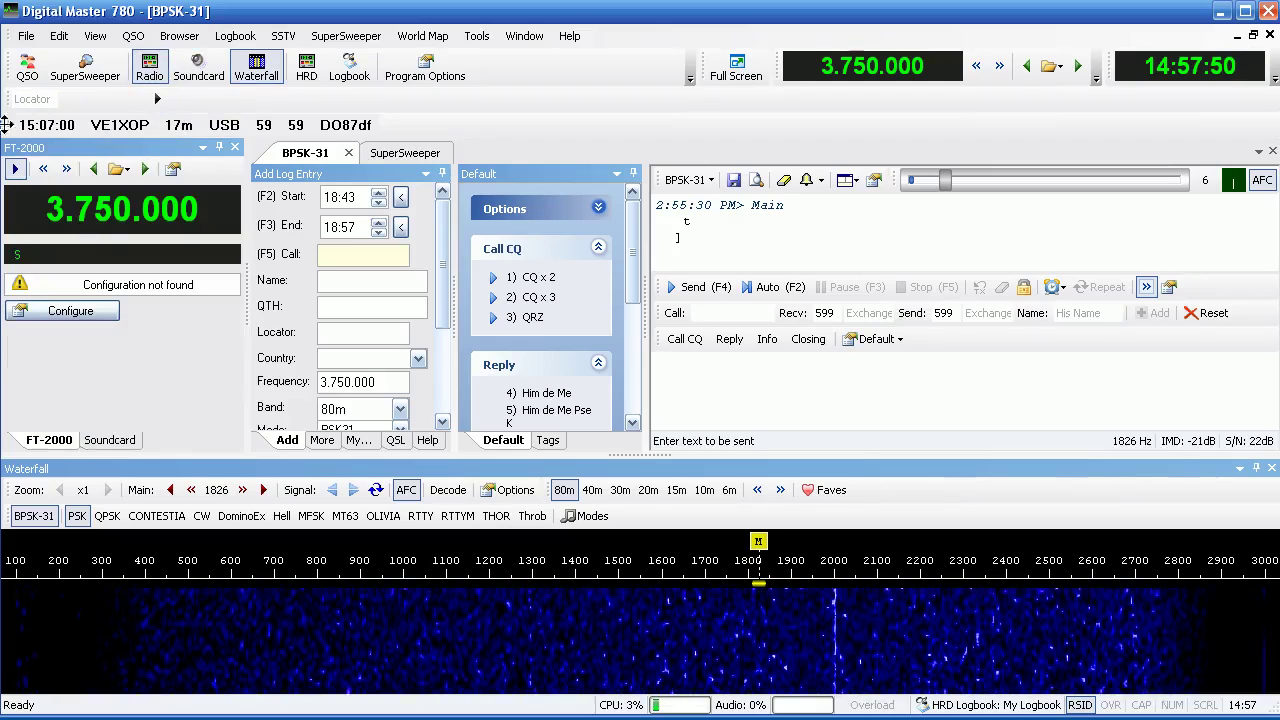
pyautogui.click(15, 169)
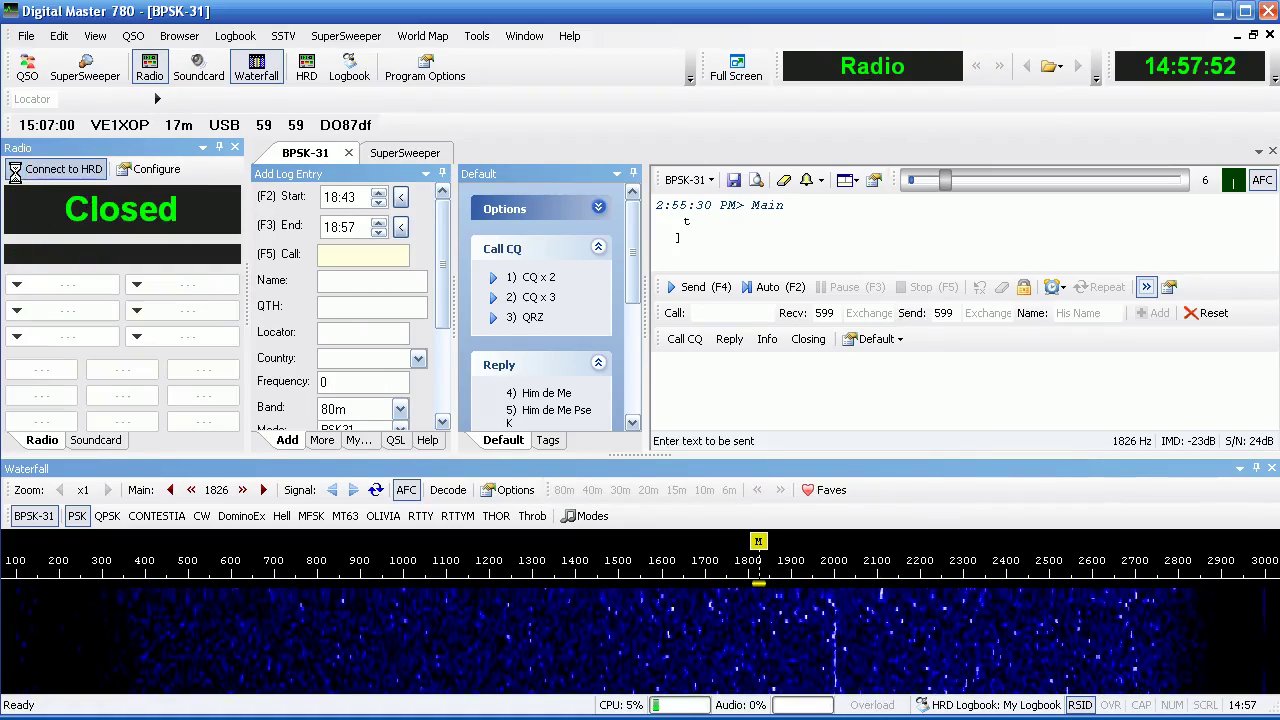
pyautogui.click(15, 170)
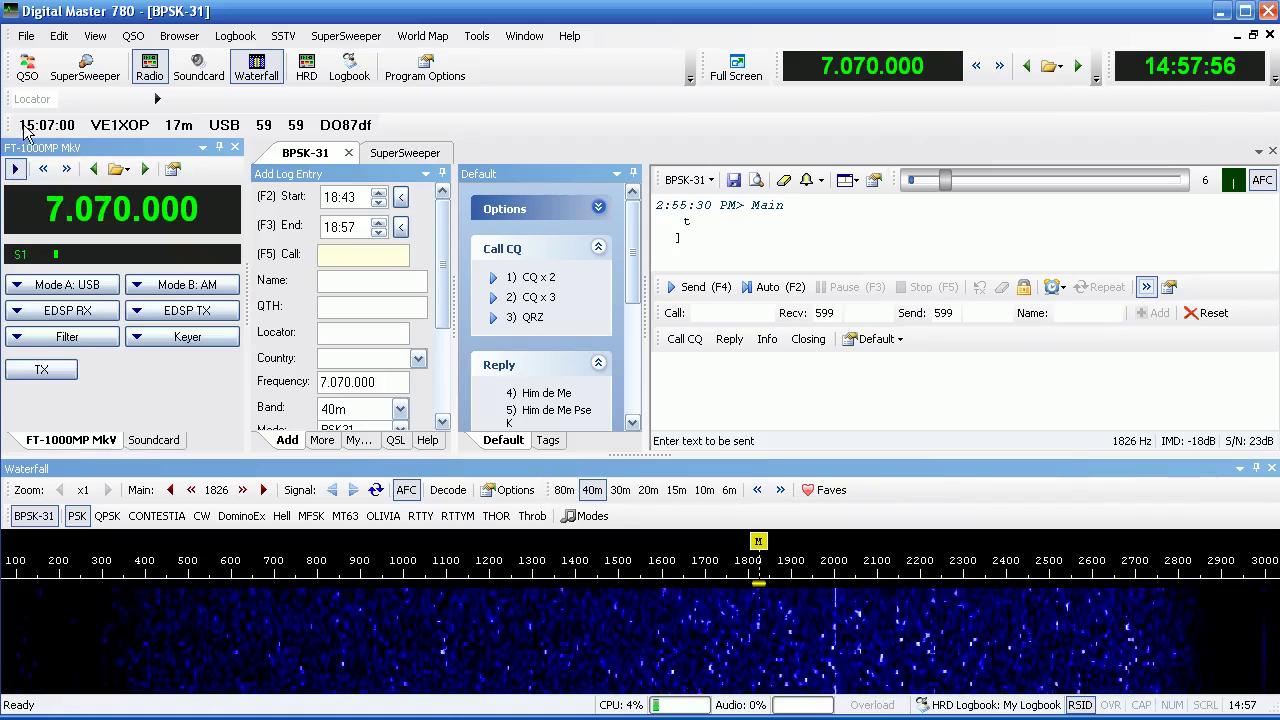
# Show the Soundcard pane and move the toolbar with the 17m USB contact details onto the Locator toolbar's row.
pyautogui.click(94, 36)
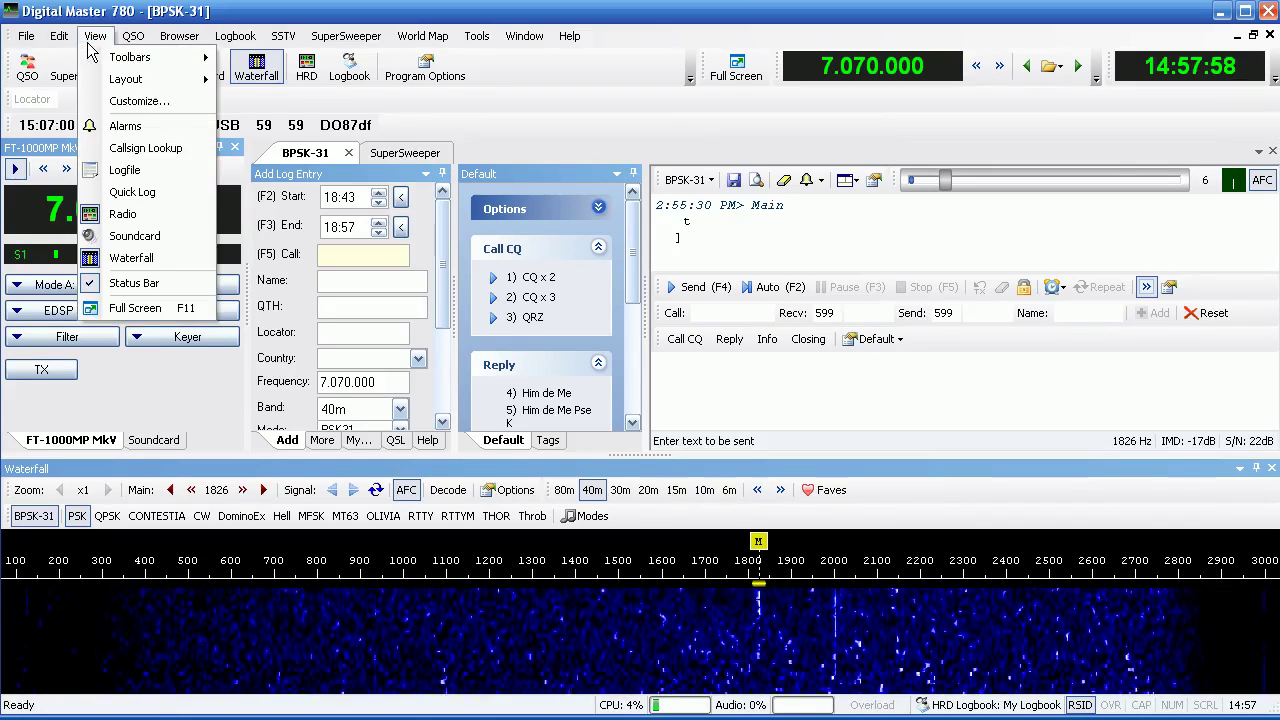
pyautogui.click(480, 140)
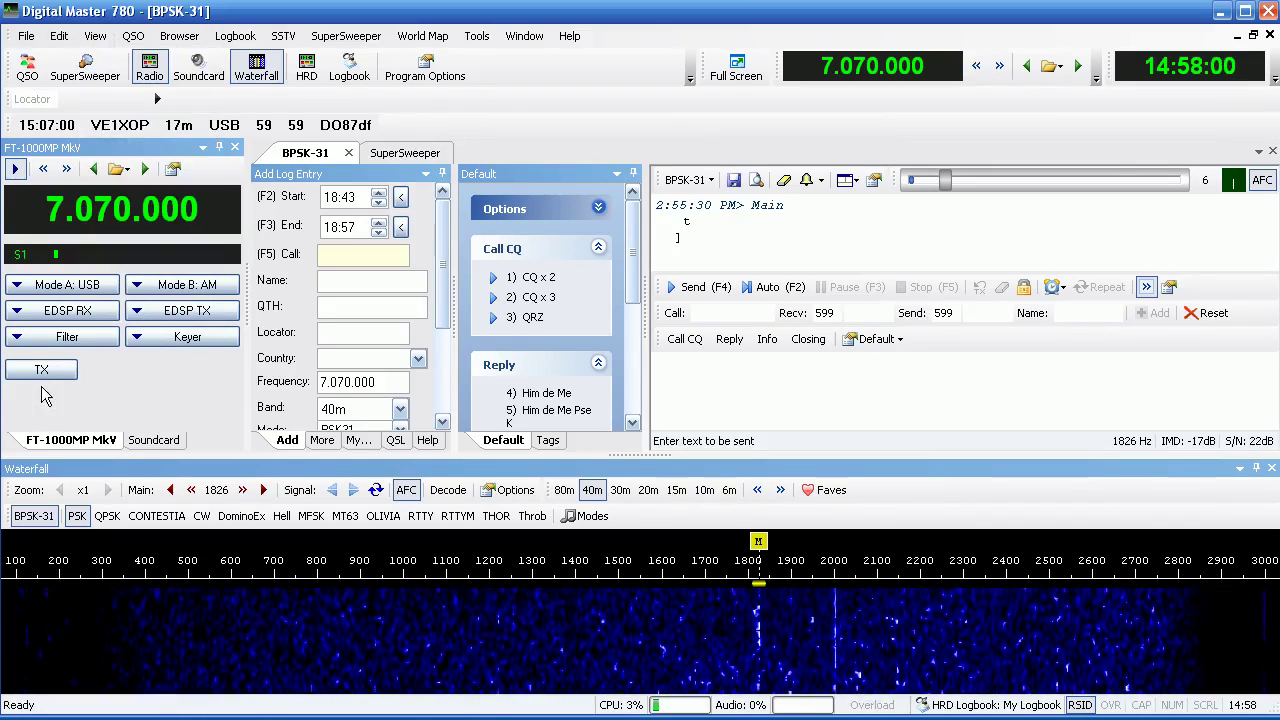
pyautogui.click(148, 440)
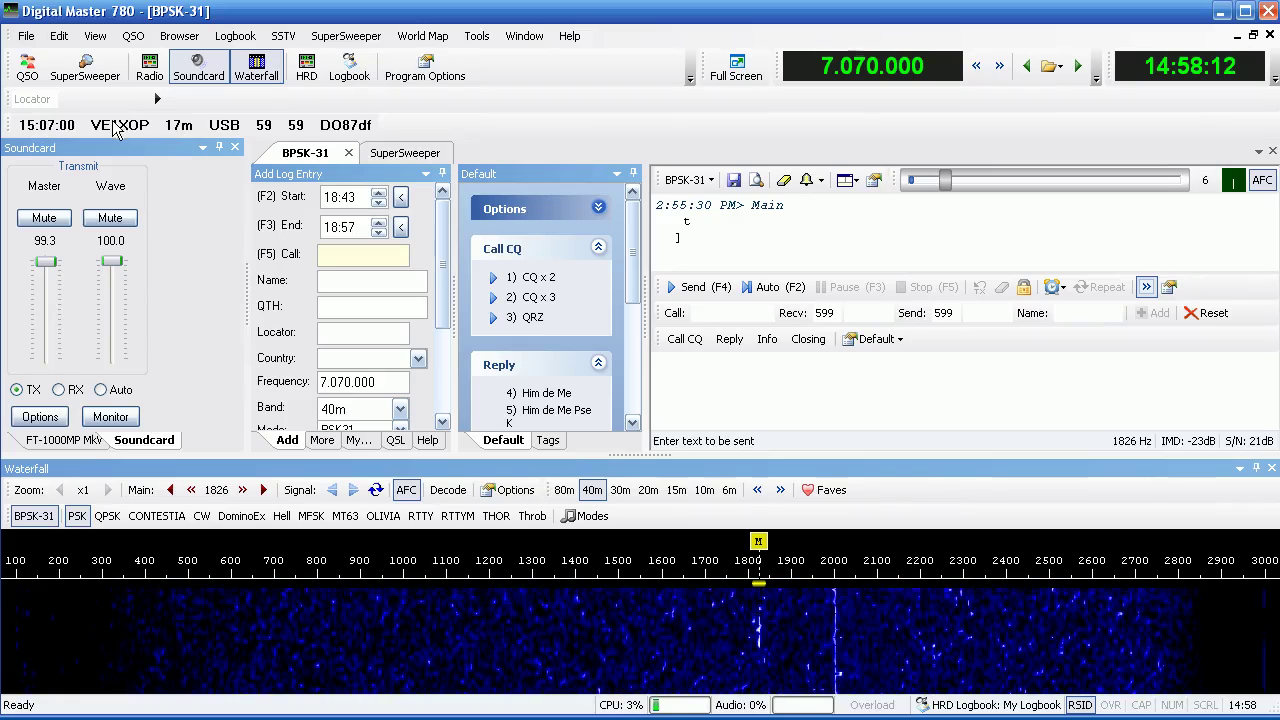
pyautogui.moveTo(8, 129); pyautogui.dragTo(158, 100)
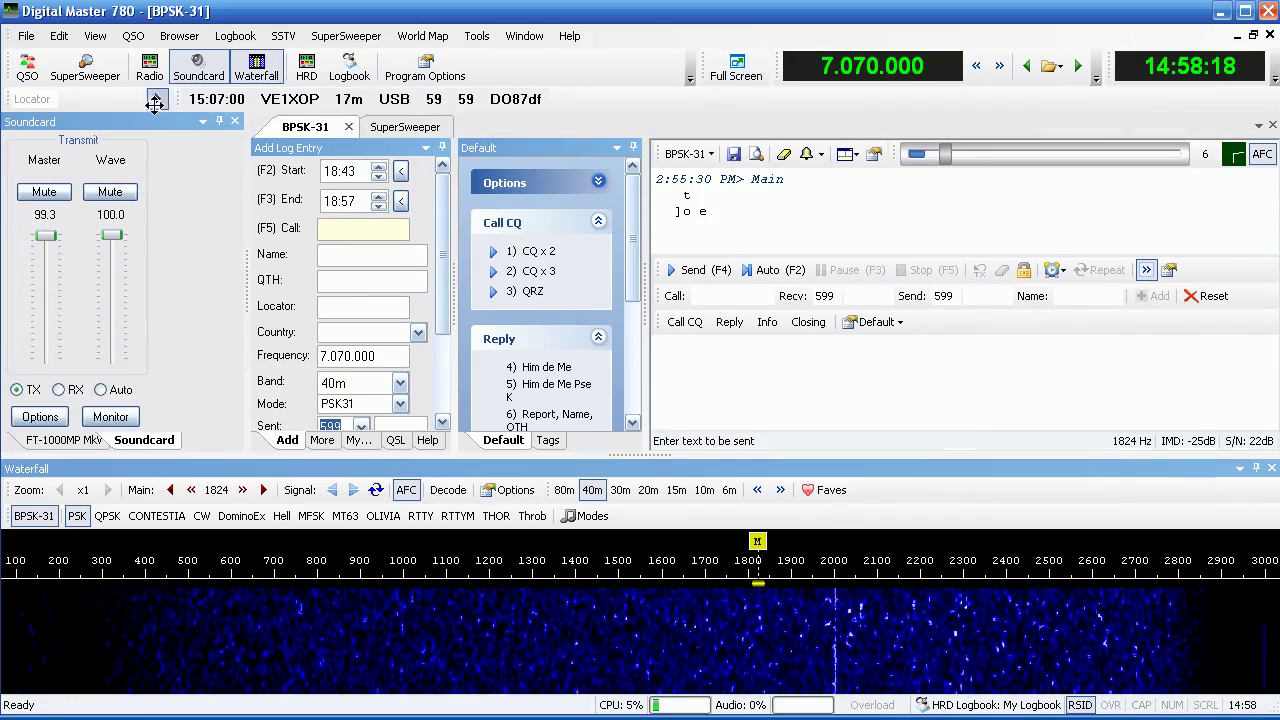
# Try the Visual Studio 2010, Office 2007, Office 2000, Office XP and Native XP visual styles in Program Options, returning to Windows XP.
pyautogui.click(443, 78)
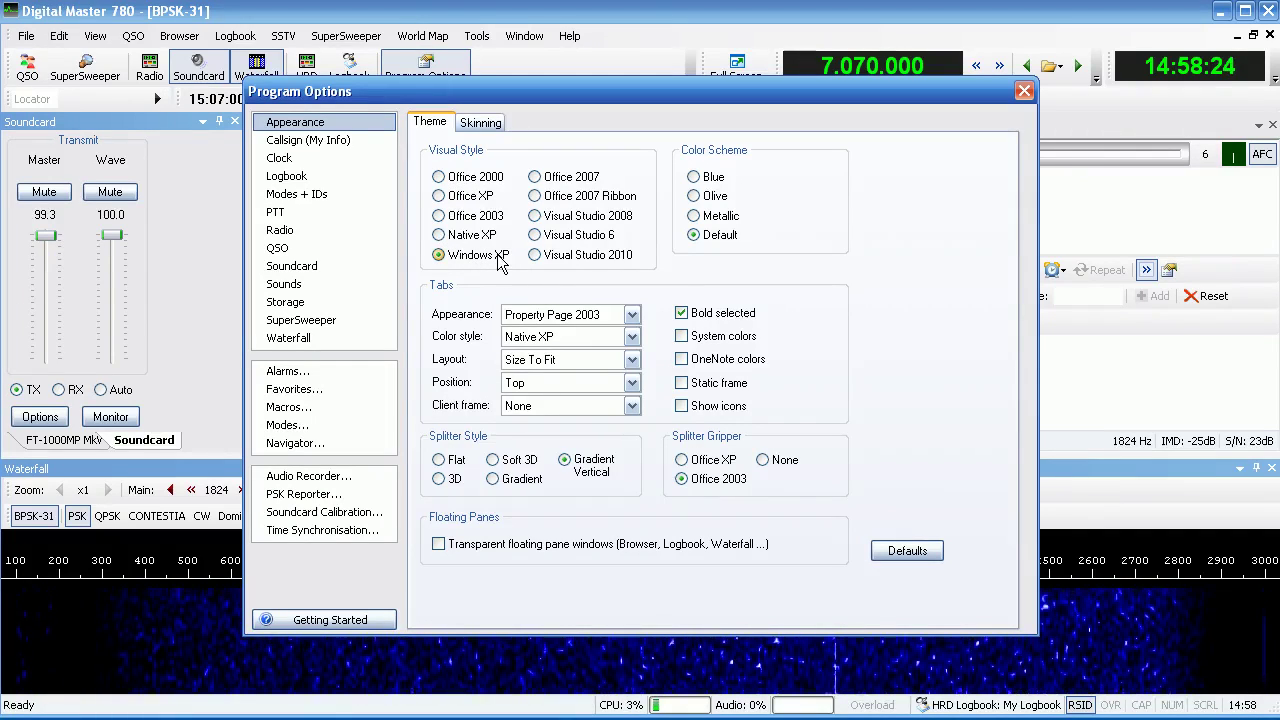
pyautogui.click(535, 256)
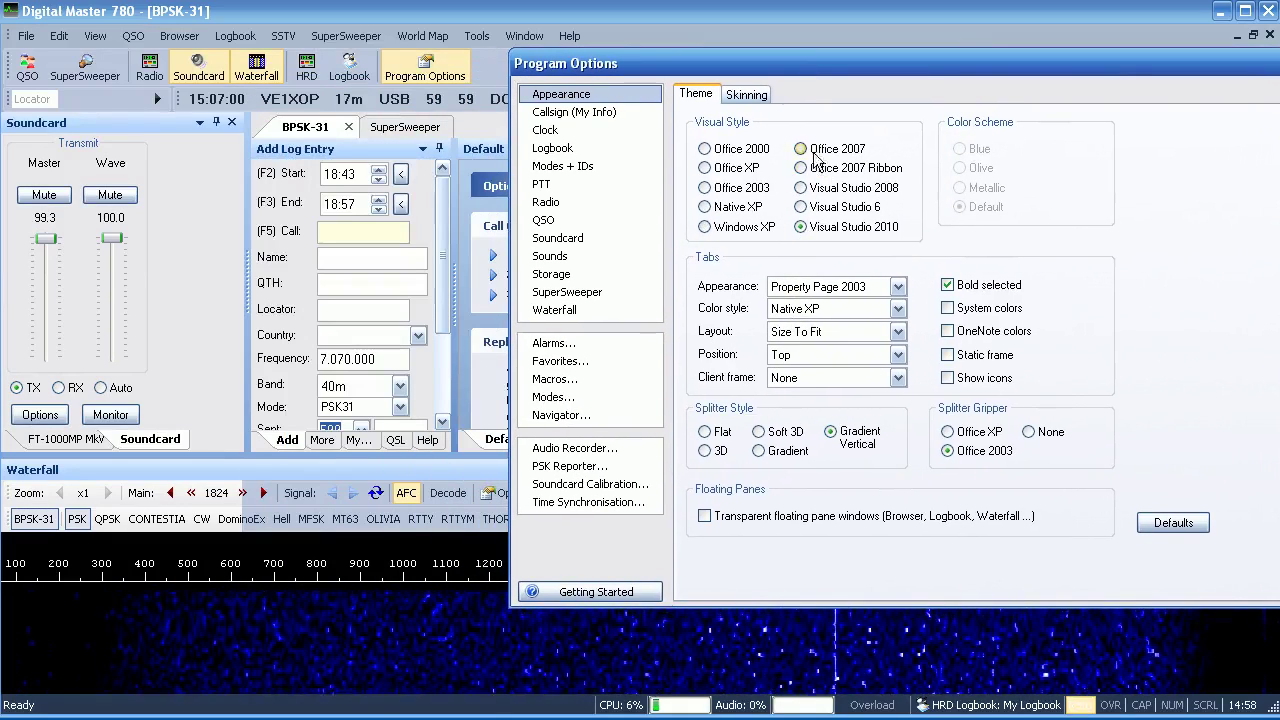
pyautogui.click(800, 149)
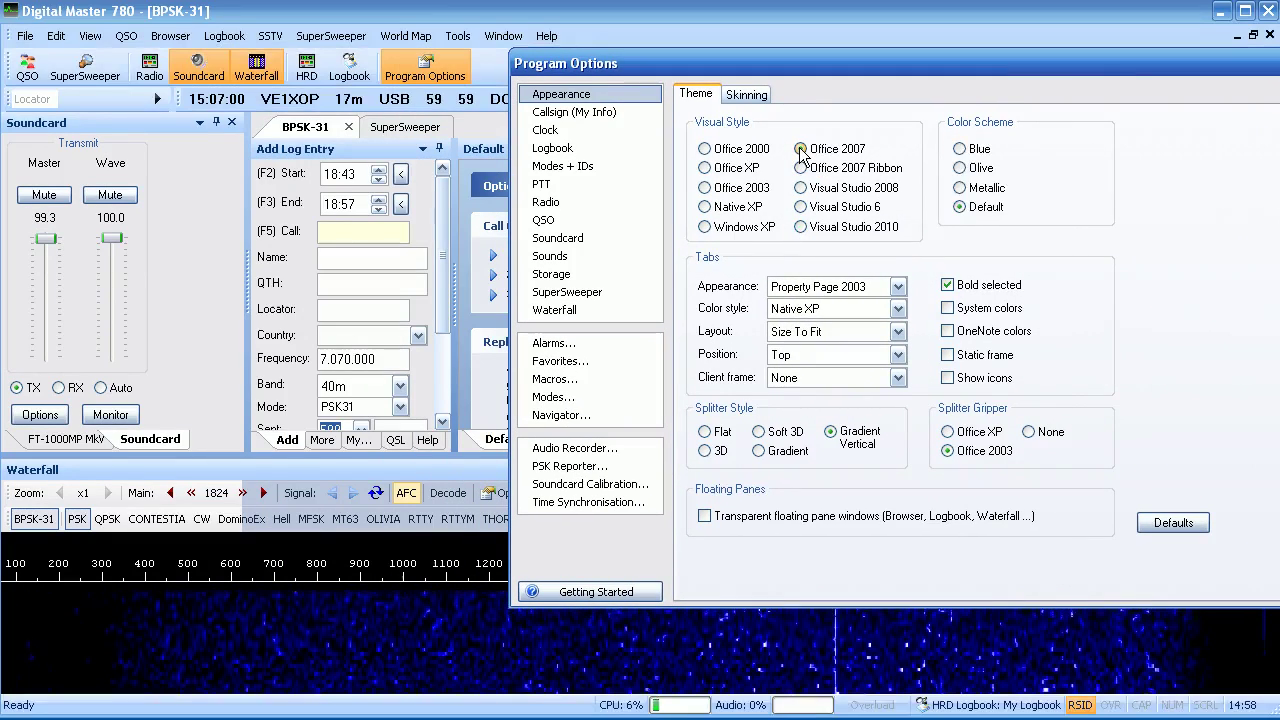
pyautogui.click(705, 149)
pyautogui.click(705, 168)
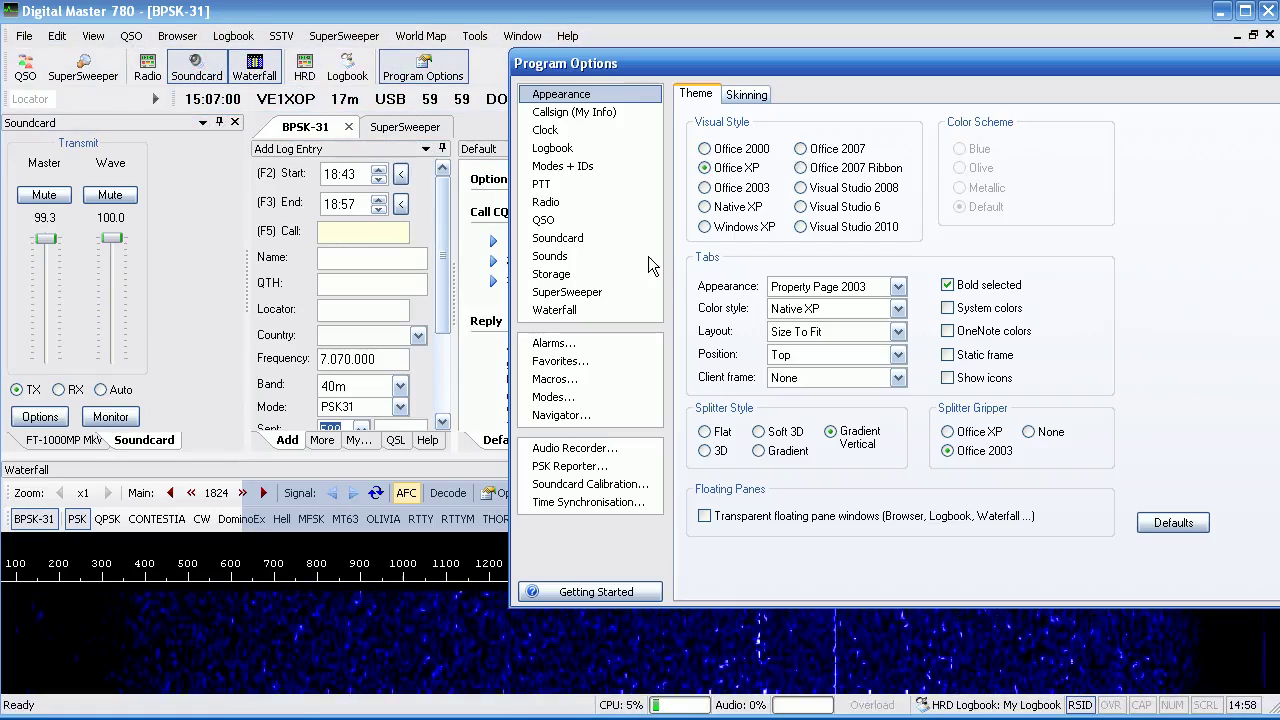
pyautogui.click(705, 208)
pyautogui.click(705, 227)
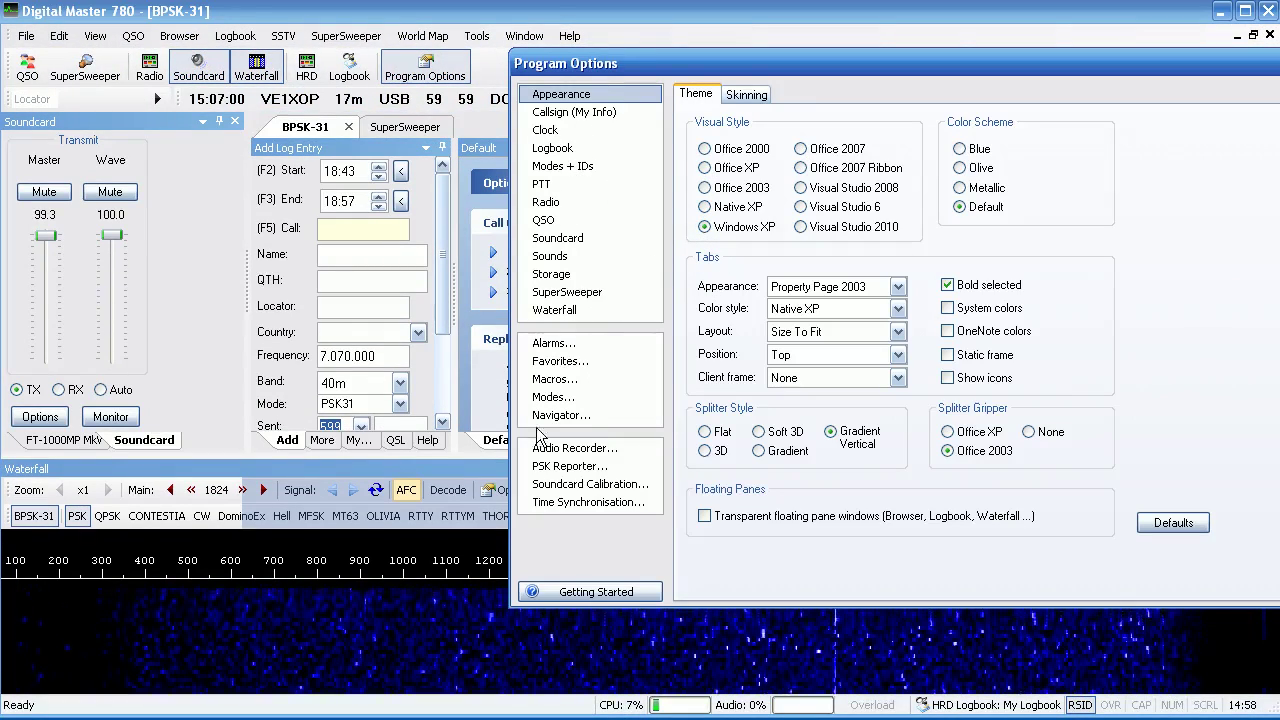
# Examine the waterfall's Weak Signal options for enhancement, gain and bandwidth, and close Program Options.
pyautogui.click(556, 311)
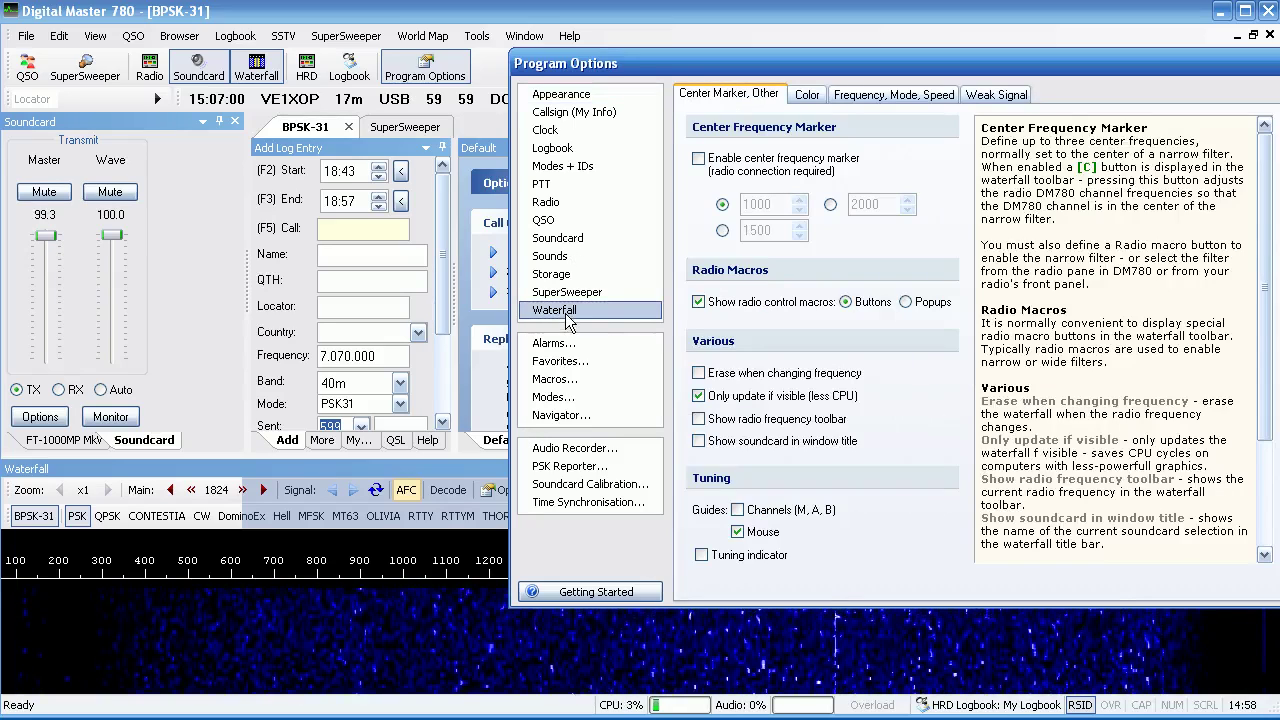
pyautogui.moveTo(1083, 60); pyautogui.dragTo(951, 45)
pyautogui.click(848, 80)
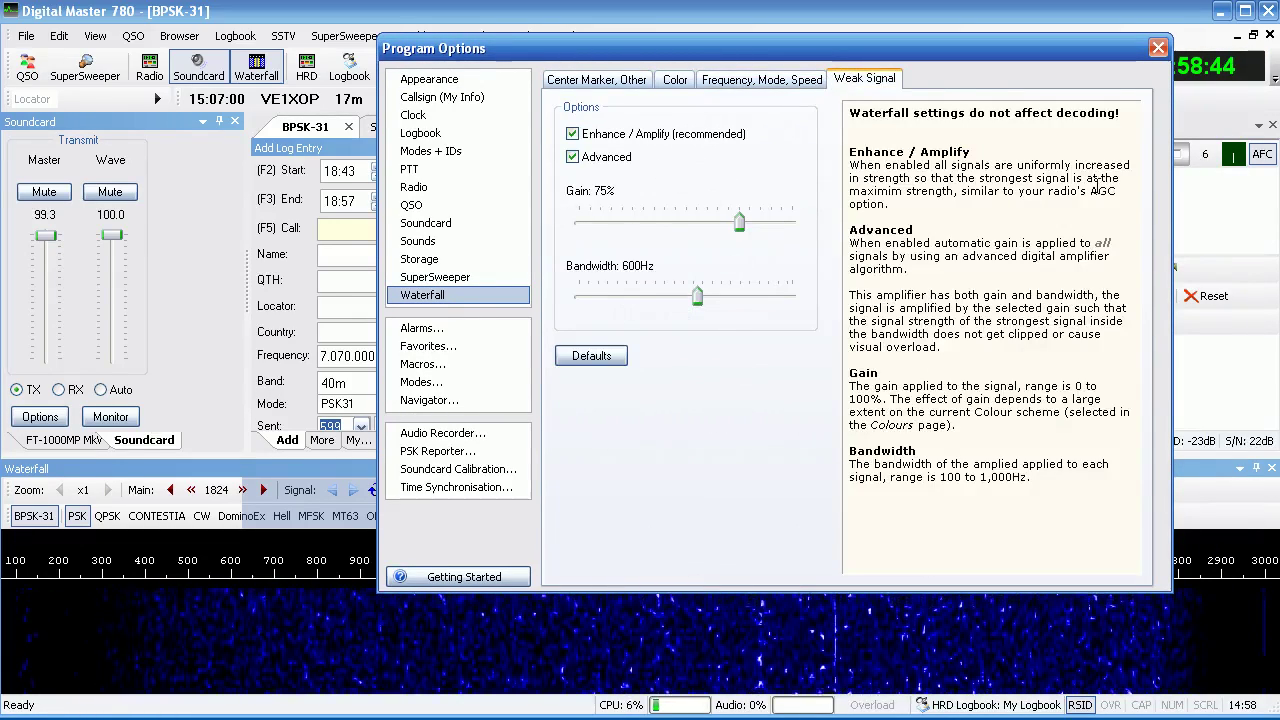
pyautogui.click(1158, 48)
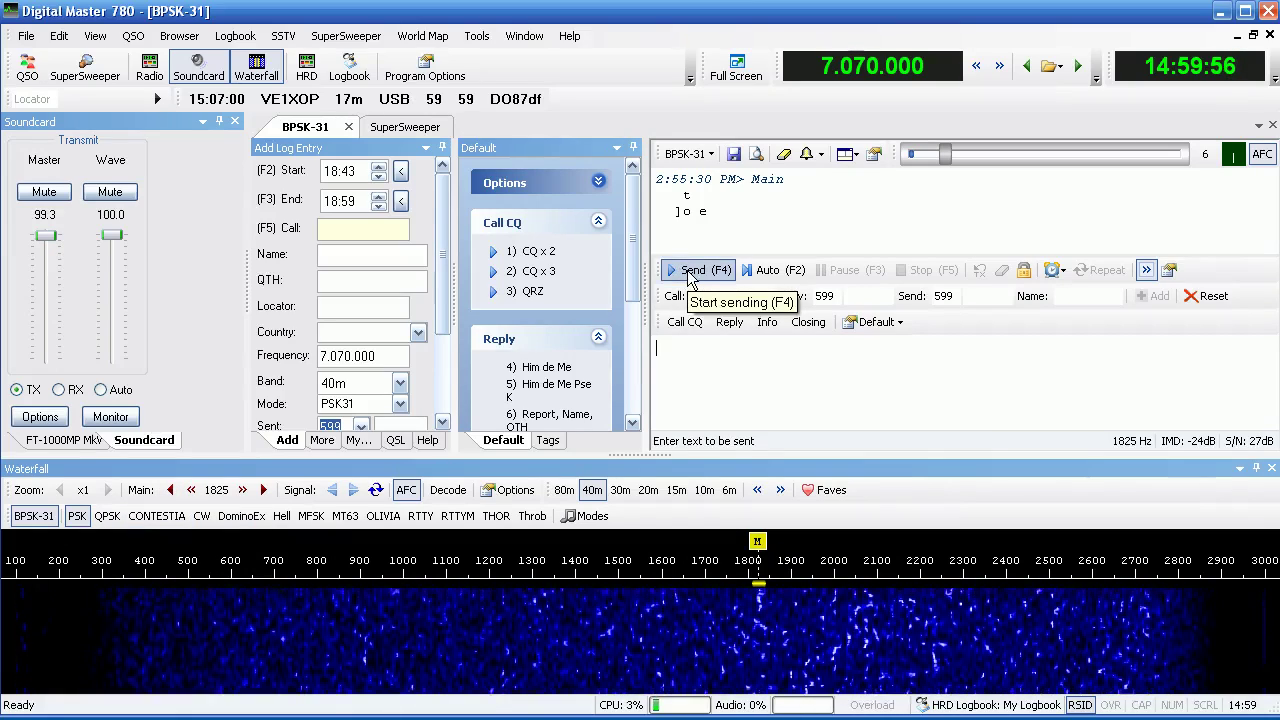
# Transmit the CQ x 2 macro in BPSK-31, stop it partway, and transmit it again in full.
pyautogui.click(685, 322)
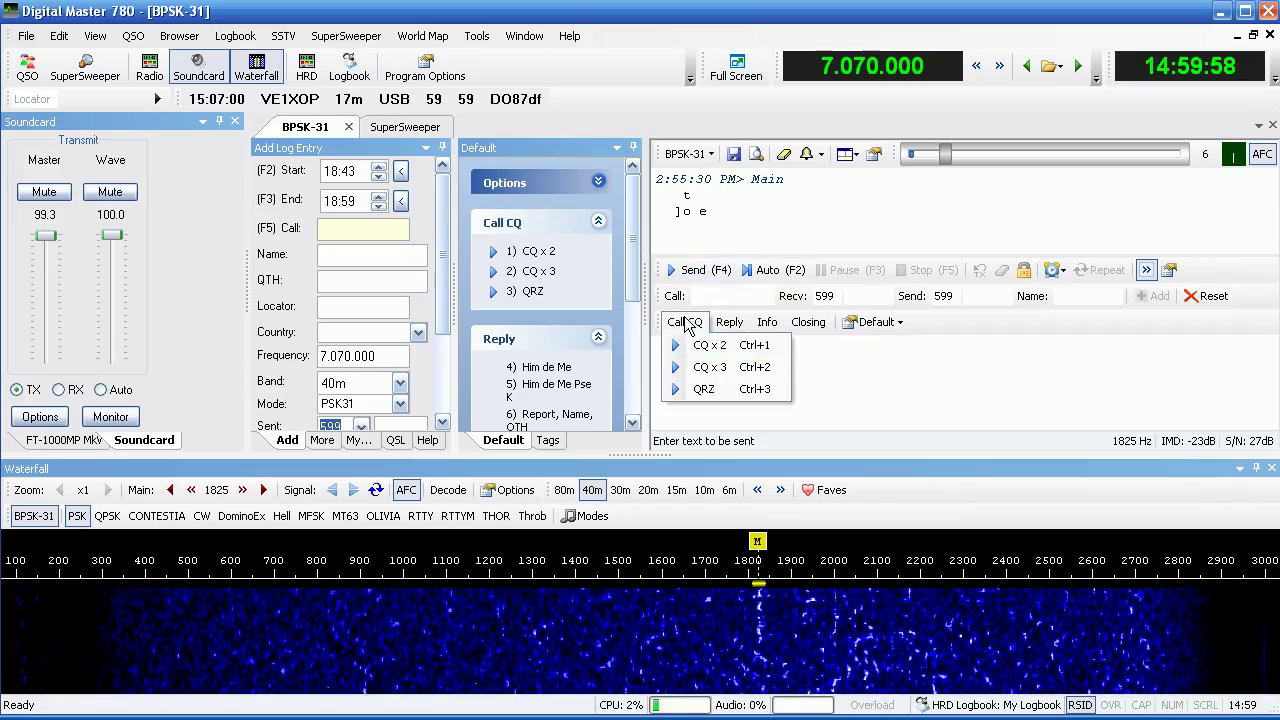
pyautogui.click(685, 323)
pyautogui.click(685, 323)
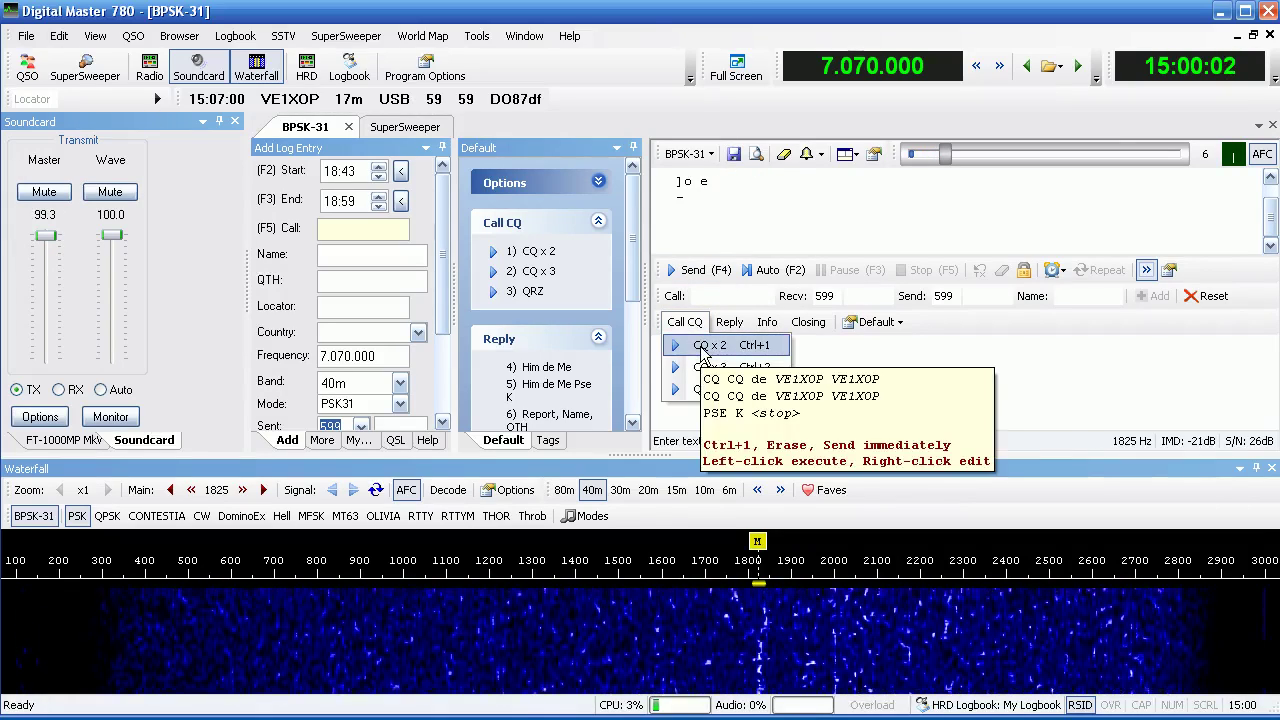
pyautogui.click(707, 348)
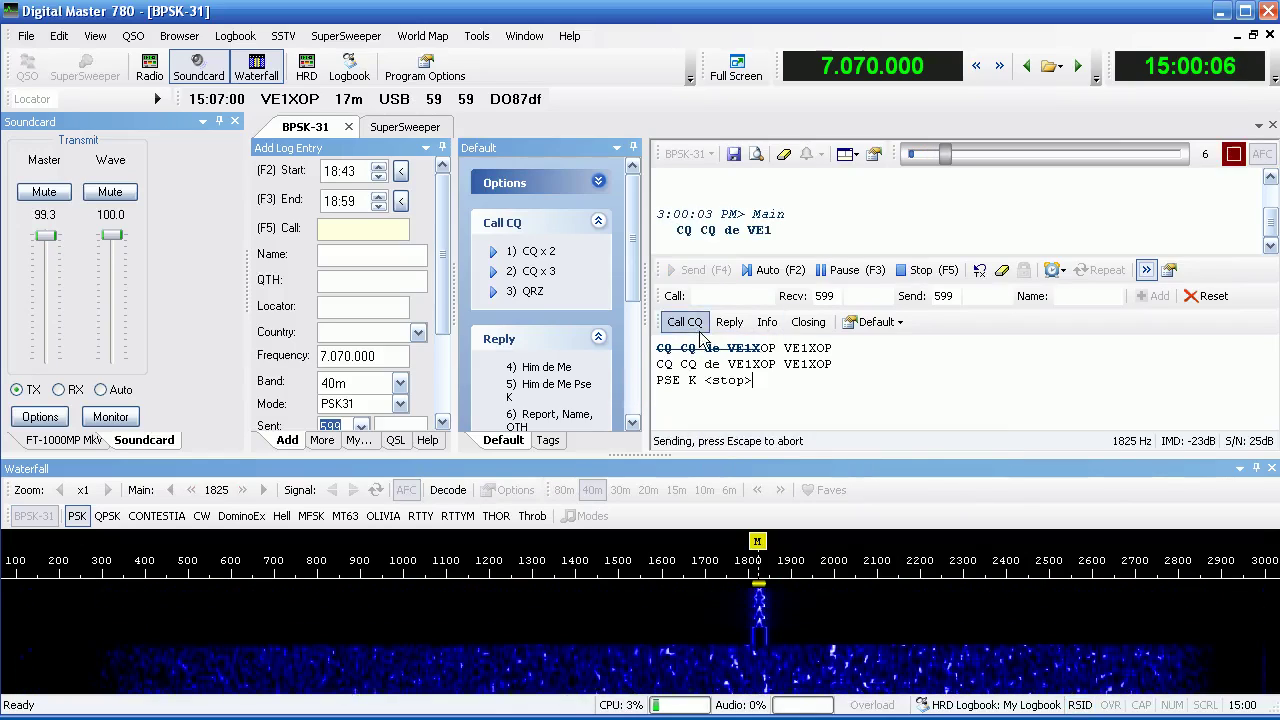
pyautogui.click(910, 270)
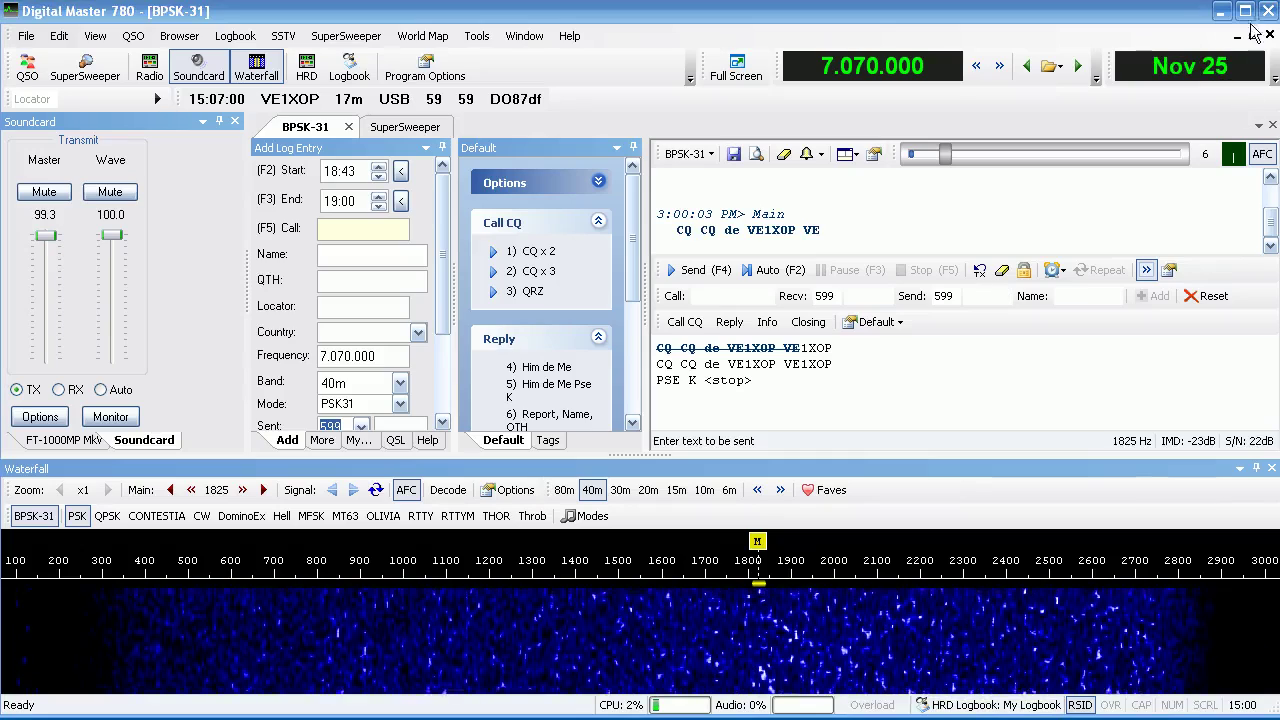
pyautogui.click(685, 321)
pyautogui.click(690, 345)
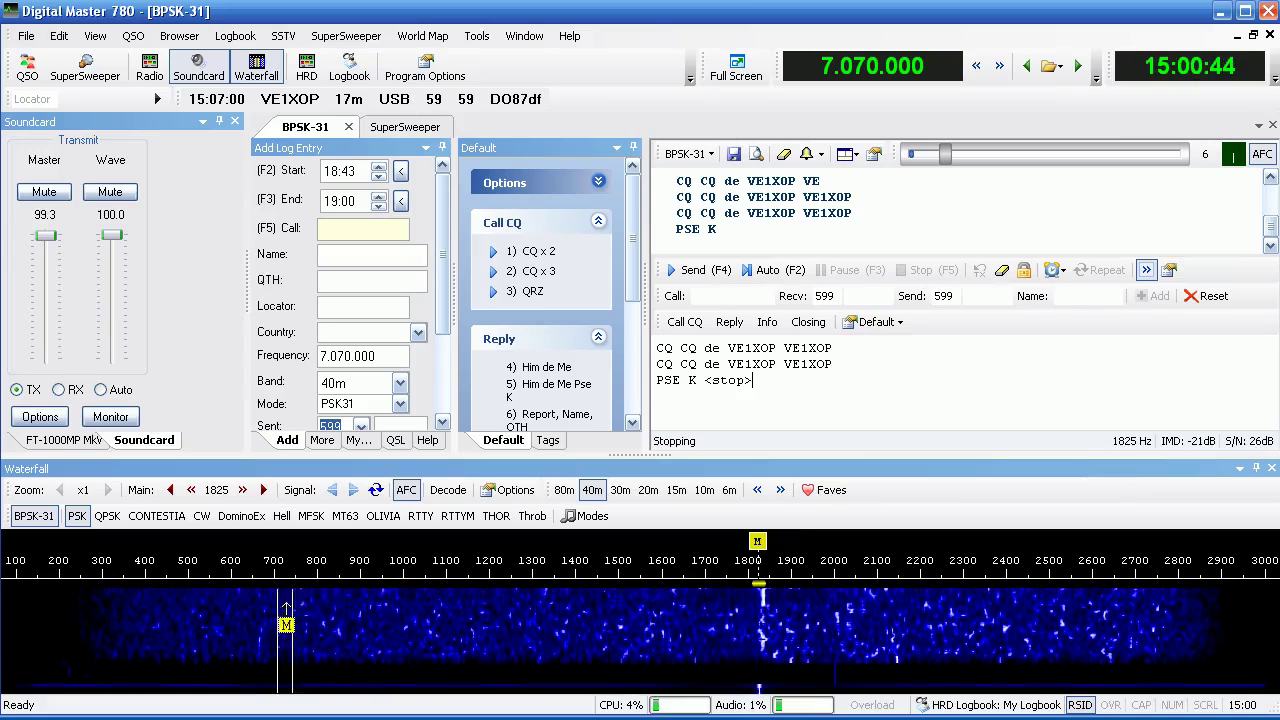
# Move the main marker to about 798 Hz in the waterfall and transmit the CQ x 2 macro there.
pyautogui.click(318, 608)
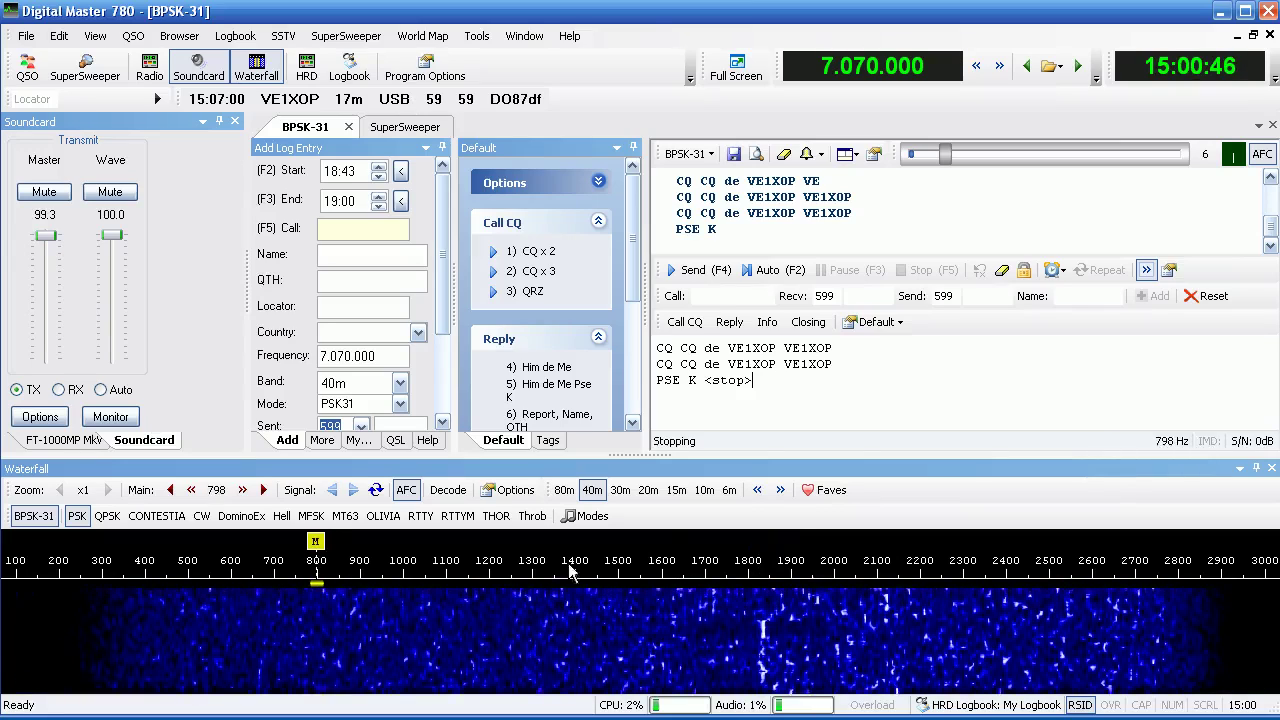
pyautogui.click(683, 322)
pyautogui.click(685, 341)
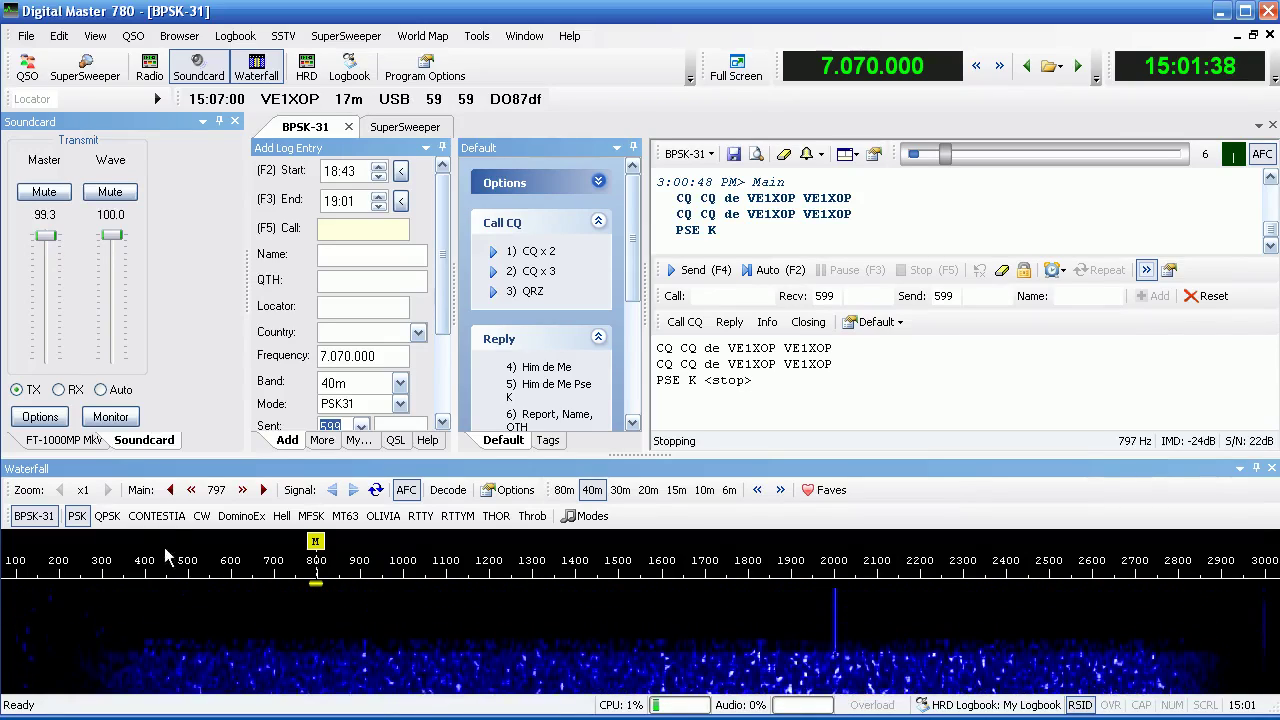
# Switch the operating mode to Slow Hell and erase the transmit text.
pyautogui.click(283, 518)
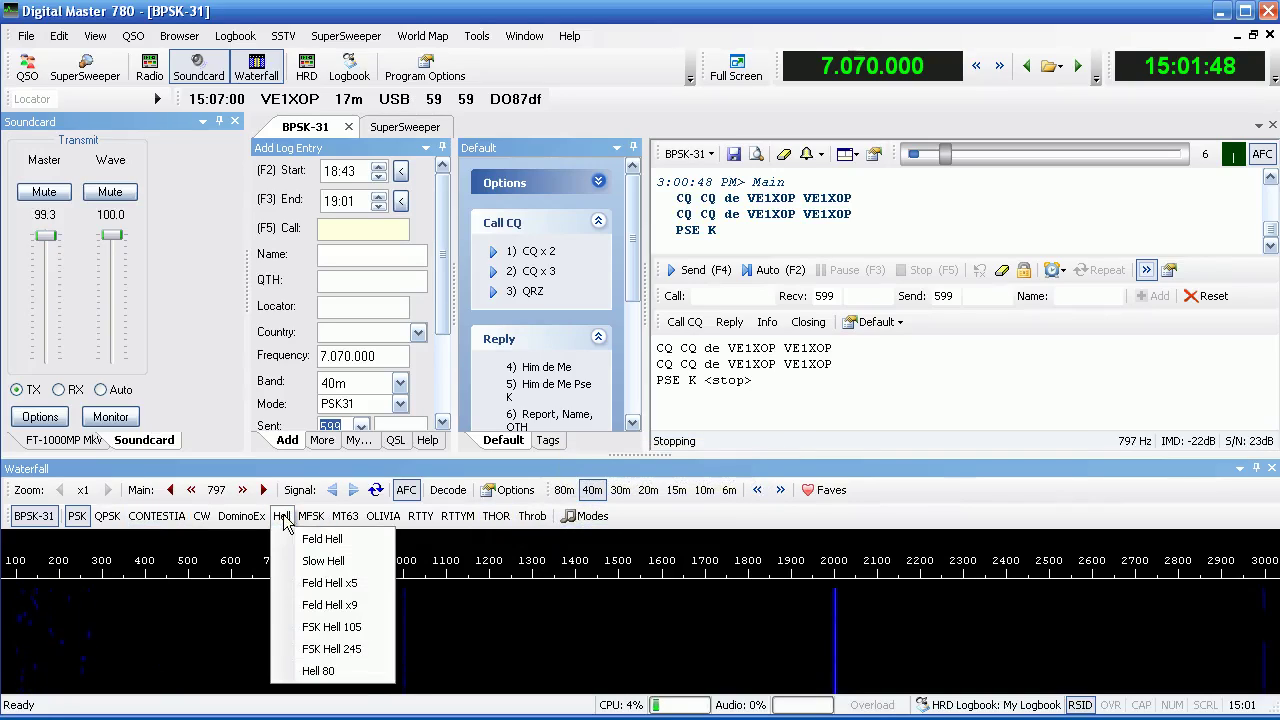
pyautogui.click(318, 562)
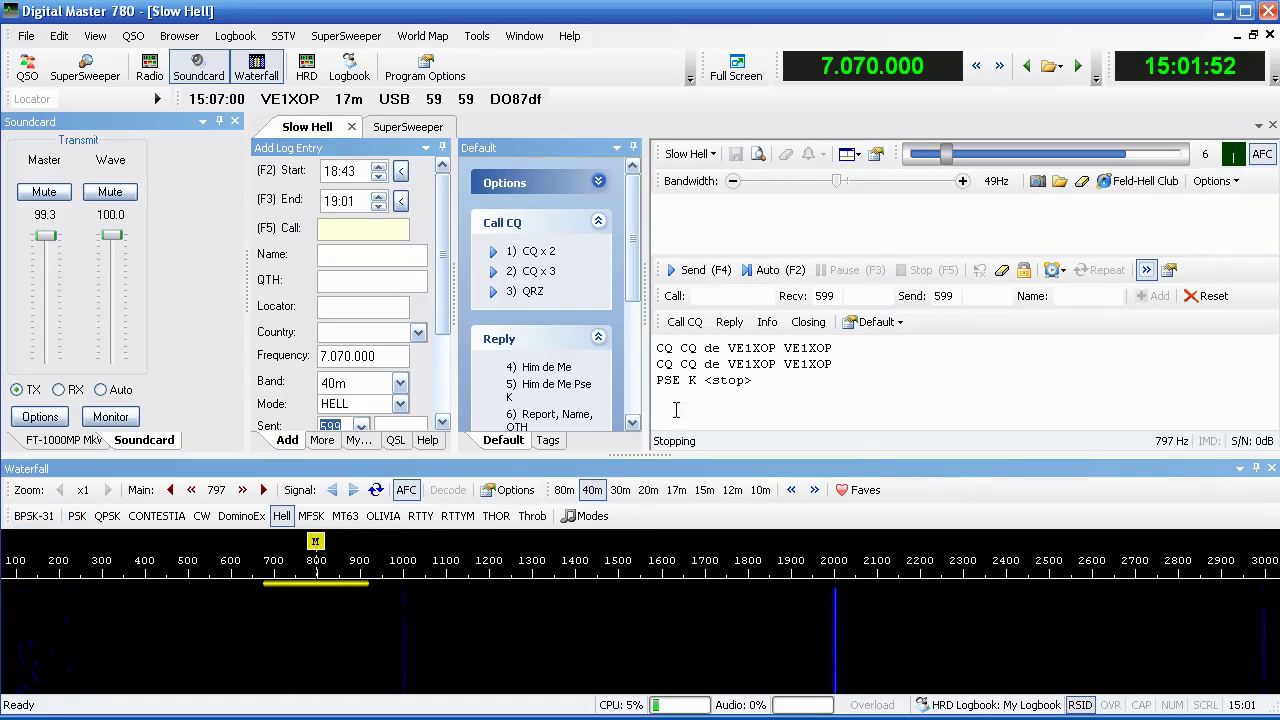
pyautogui.click(1001, 270)
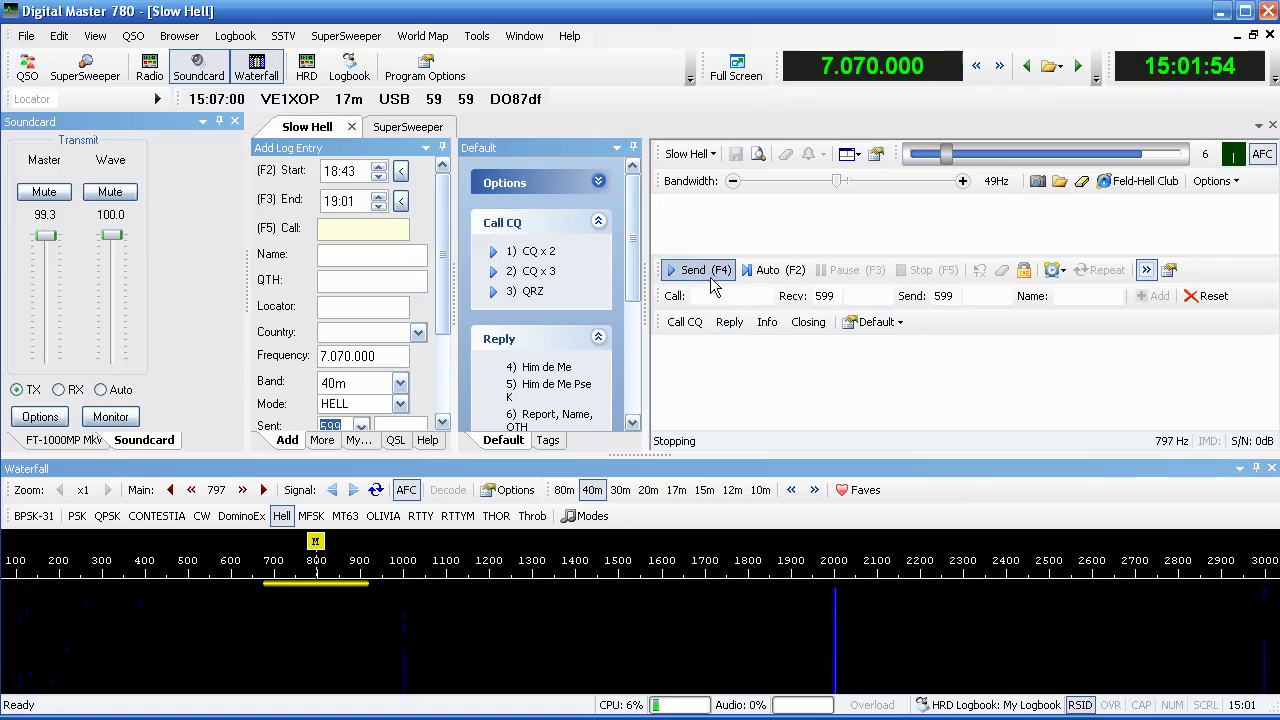
# Start transmitting the CQ x 2 macro in Slow Hell and stop it before it finishes.
pyautogui.click(691, 334)
pyautogui.click(688, 342)
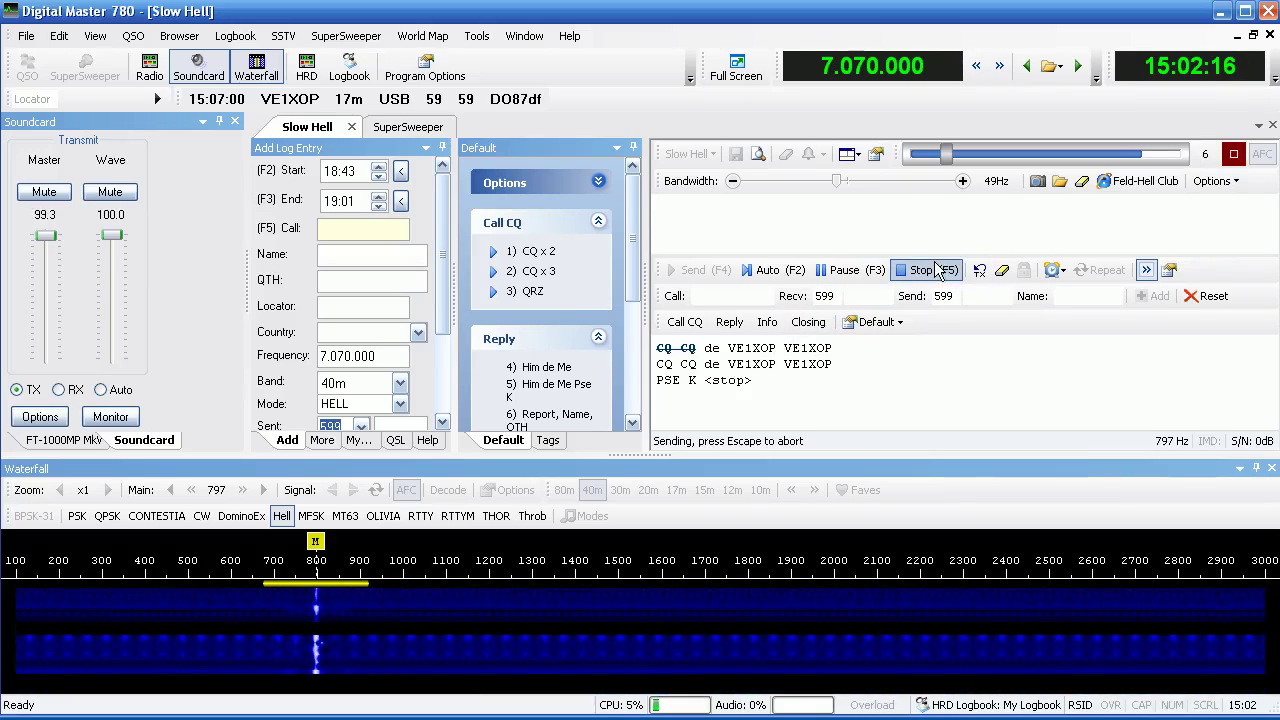
pyautogui.click(937, 268)
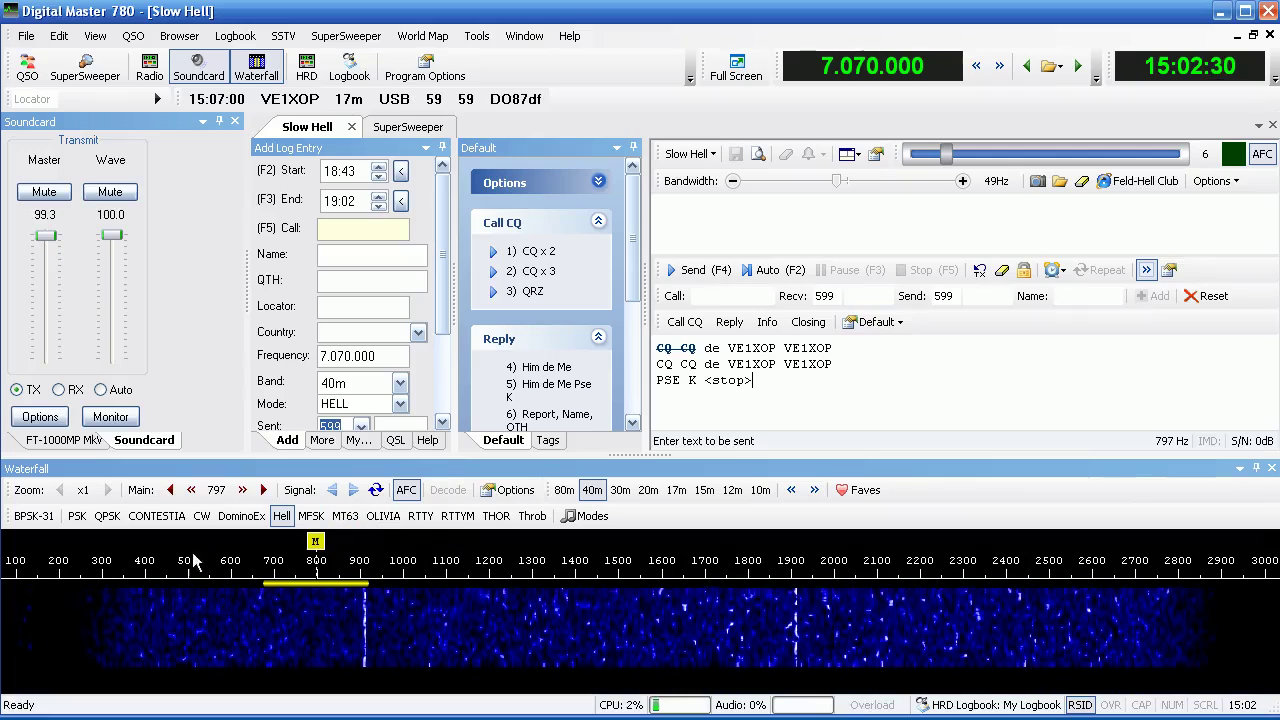
# Return to BPSK-31 mode and display buttons for all individual modes in the waterfall toolbar.
pyautogui.click(35, 518)
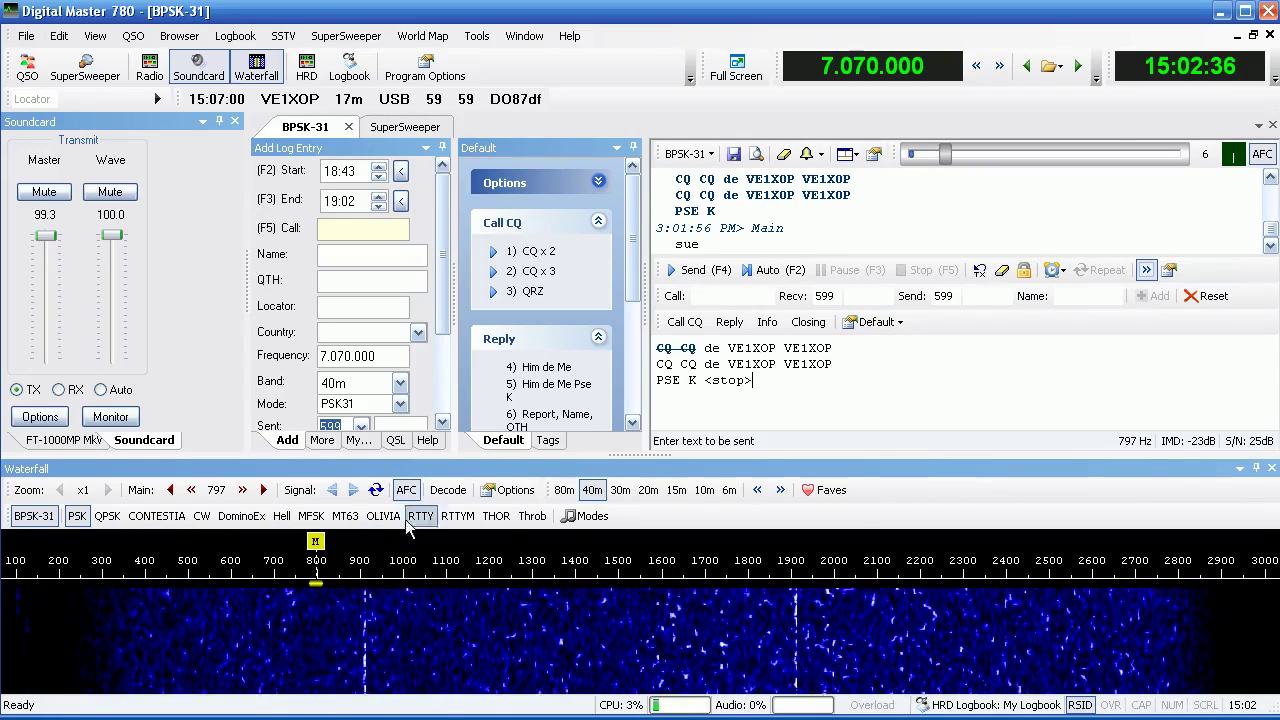
pyautogui.click(583, 516)
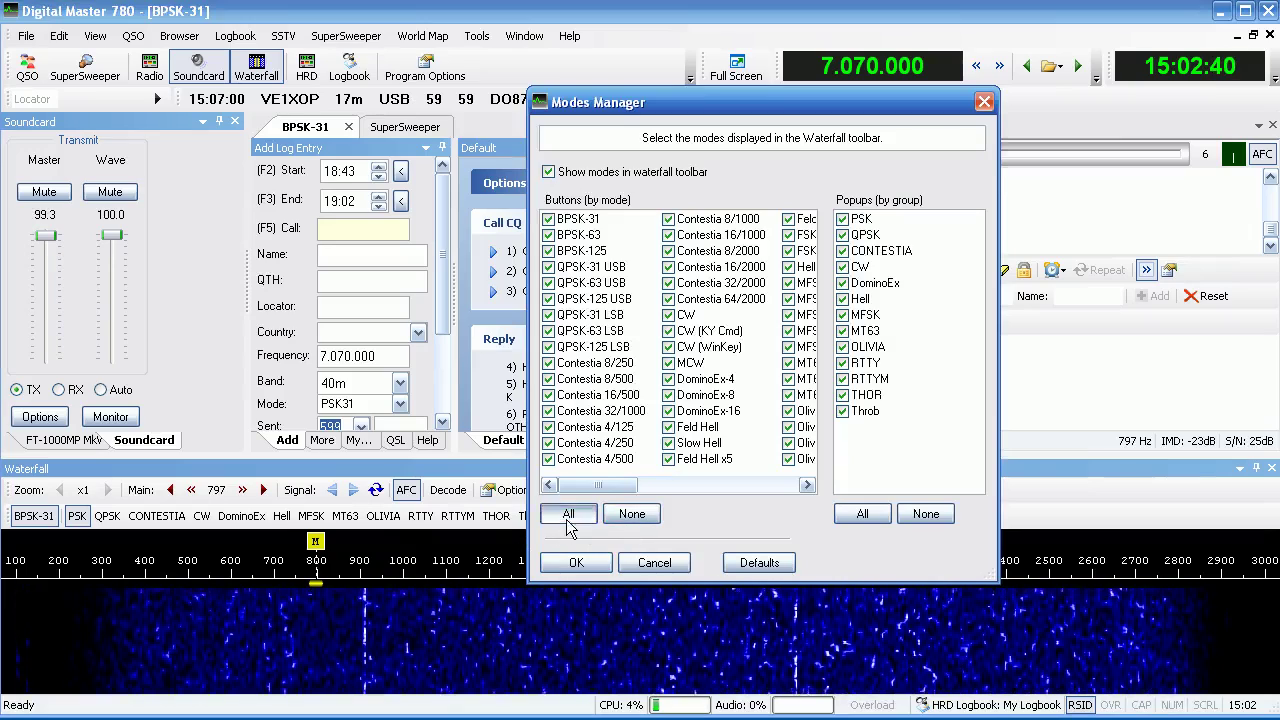
pyautogui.click(576, 562)
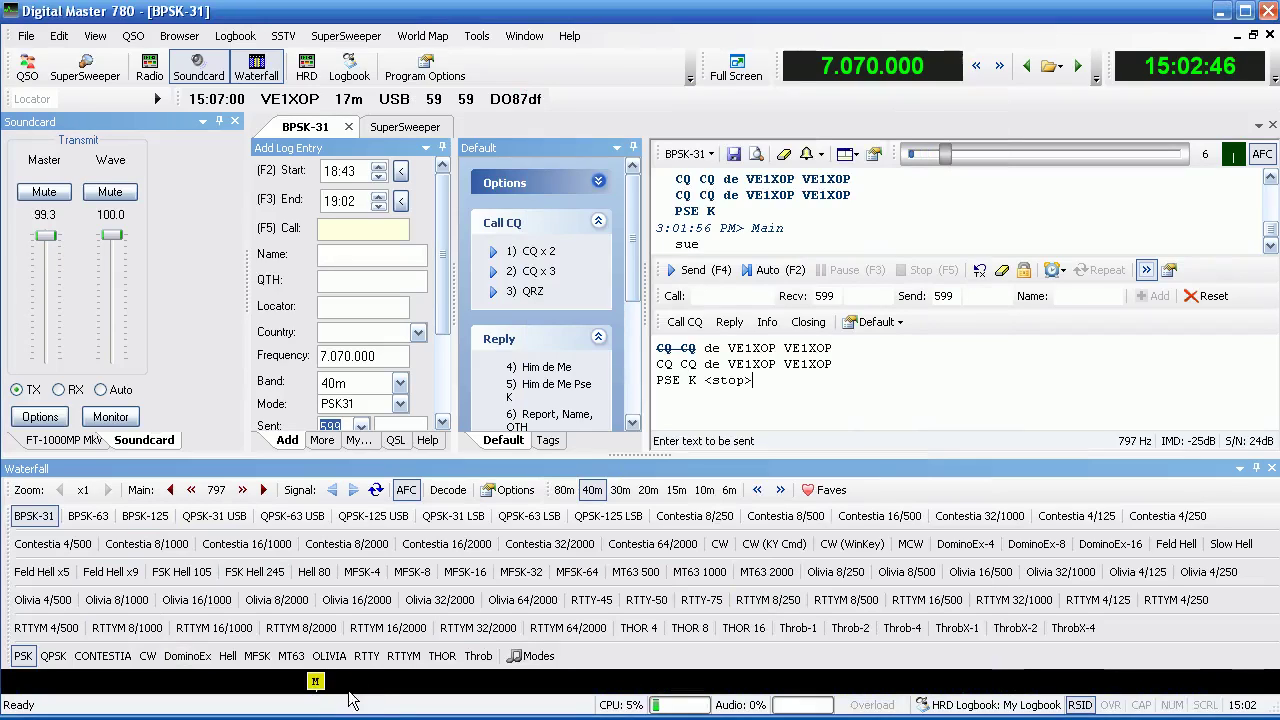
# Limit the waterfall toolbar's individual mode buttons to BPSK-31 only, keeping all group popups.
pyautogui.click(538, 662)
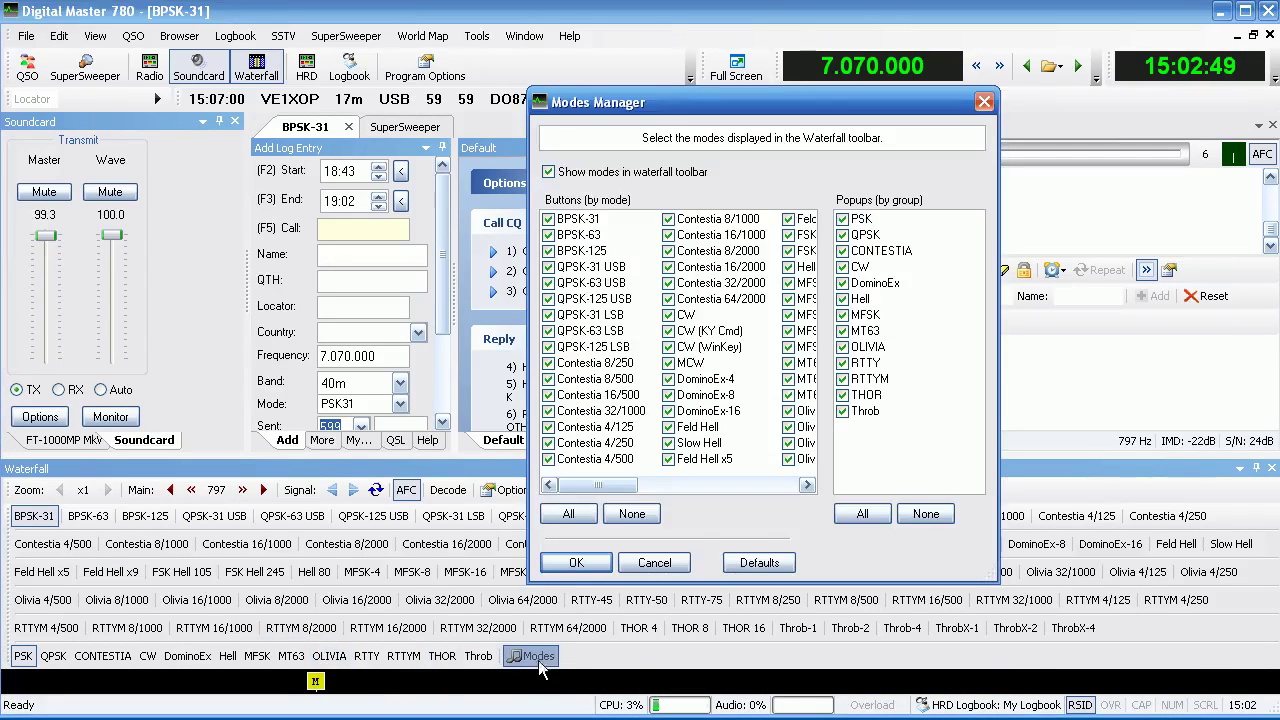
pyautogui.click(637, 515)
pyautogui.click(572, 220)
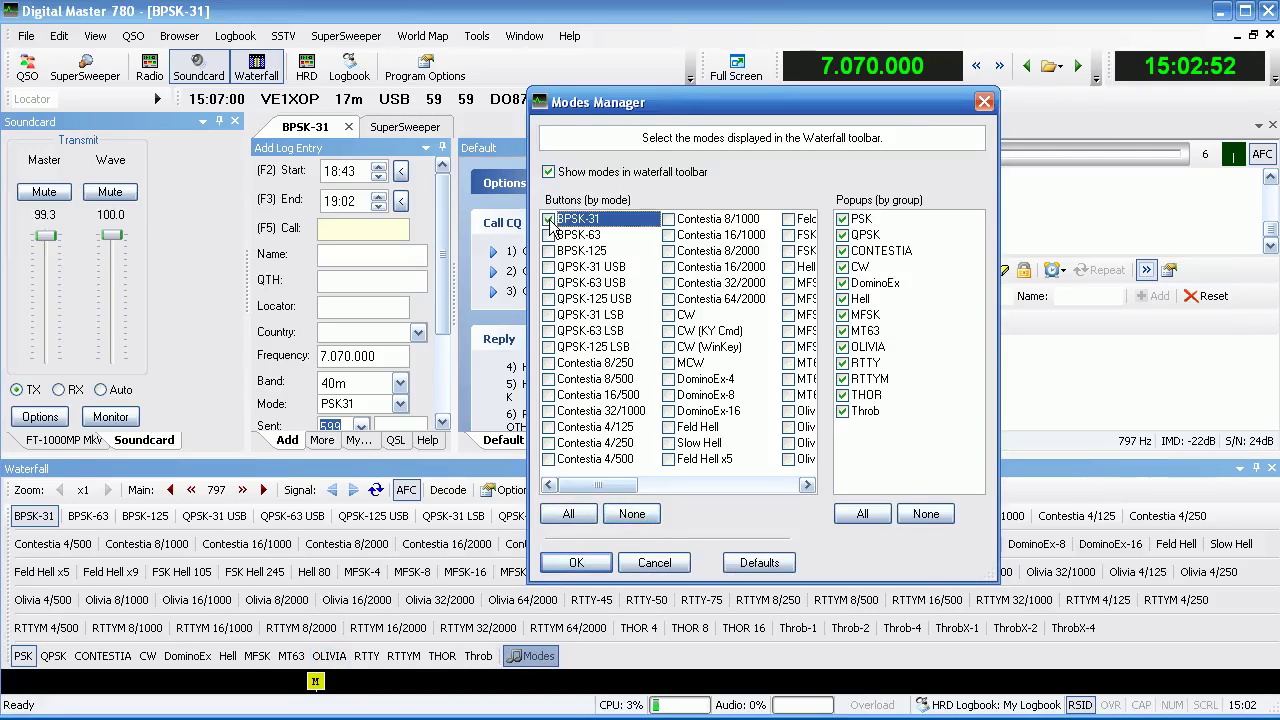
pyautogui.click(576, 562)
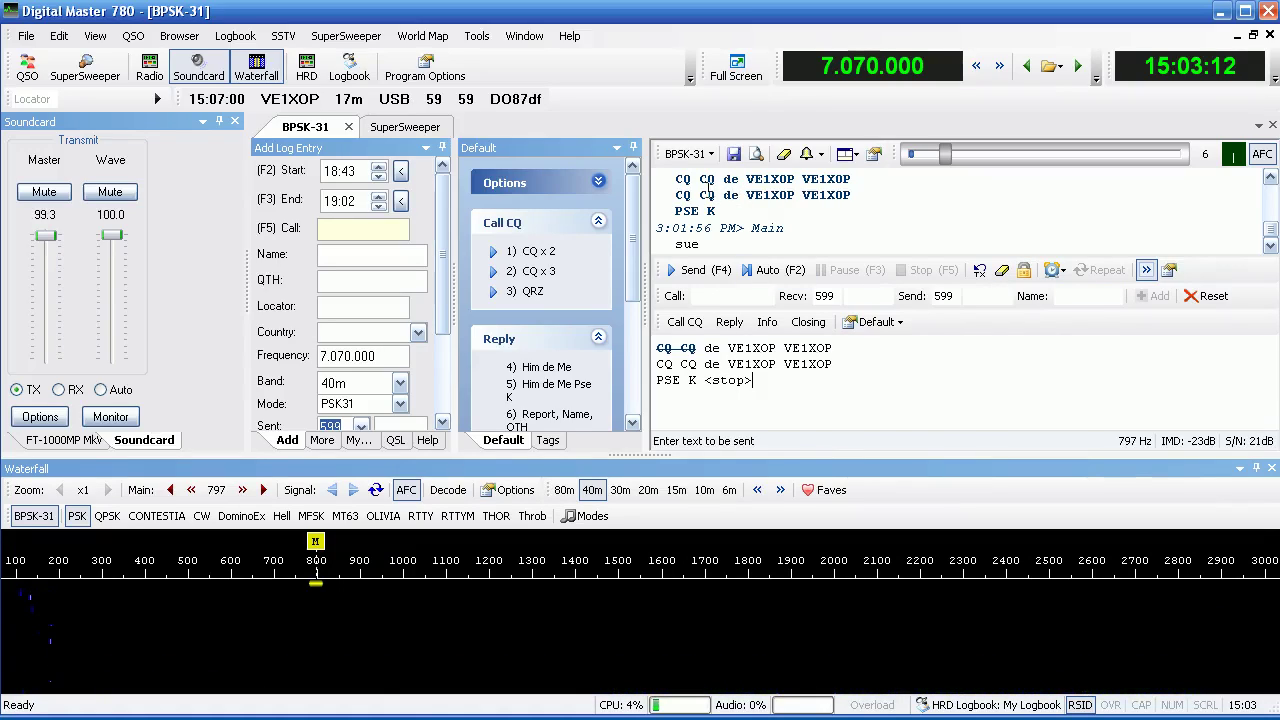
# Erase the received text and the transmit text, and lower the receive squelch to 3.
pyautogui.click(784, 154)
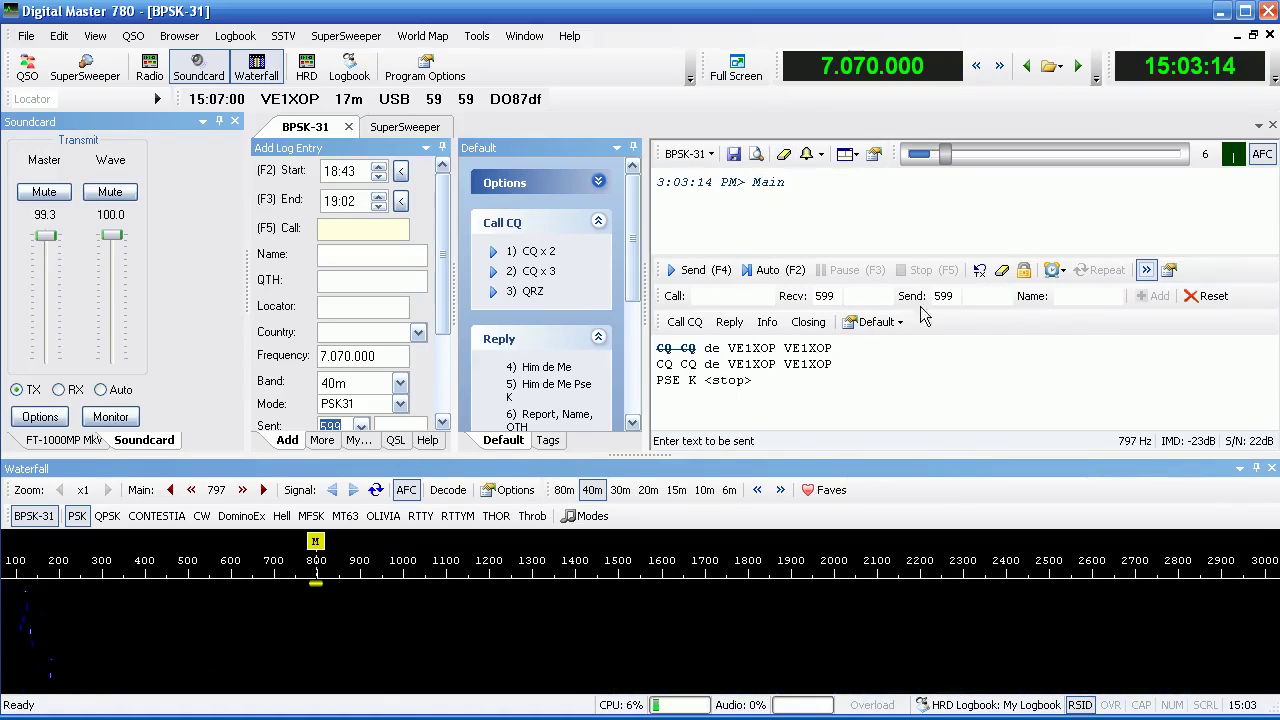
pyautogui.click(1001, 270)
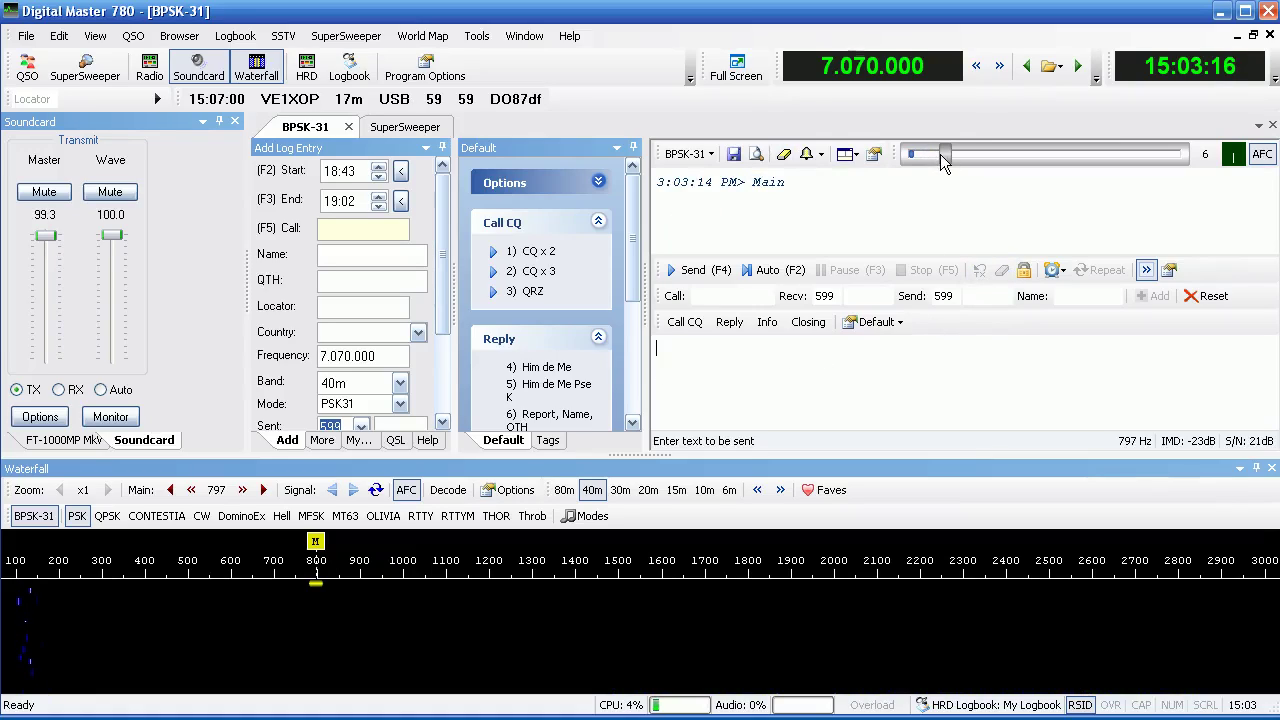
pyautogui.moveTo(945, 162); pyautogui.dragTo(893, 161)
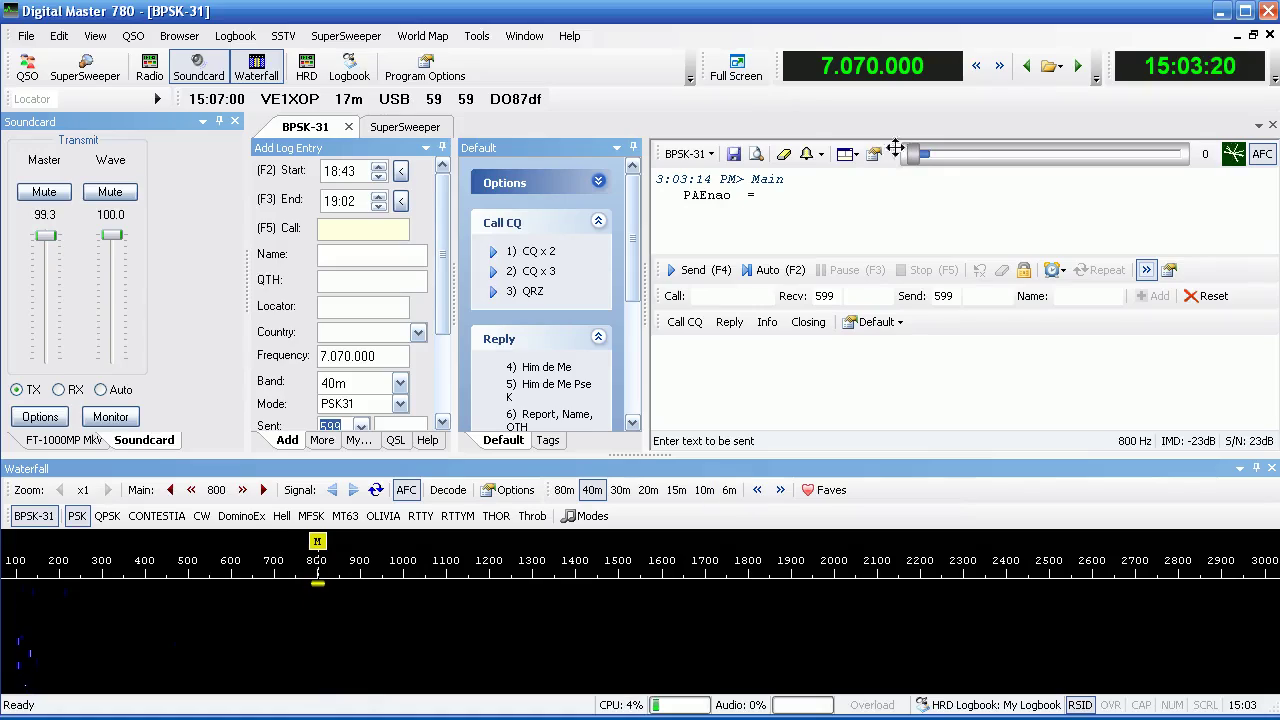
pyautogui.moveTo(830, 193); pyautogui.dragTo(690, 195)
pyautogui.moveTo(912, 160); pyautogui.dragTo(934, 157)
pyautogui.click(833, 194)
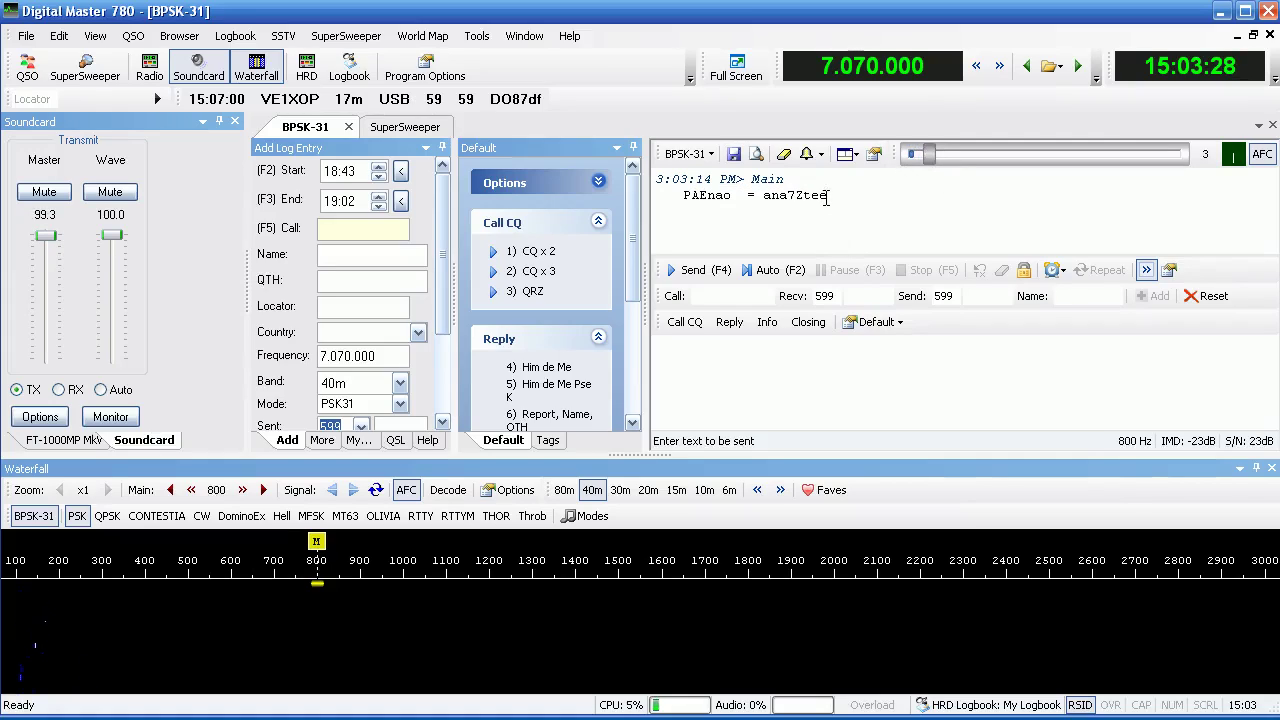
# View the SuperSweeper's band display and station history, and return to the BPSK-31 window.
pyautogui.click(393, 126)
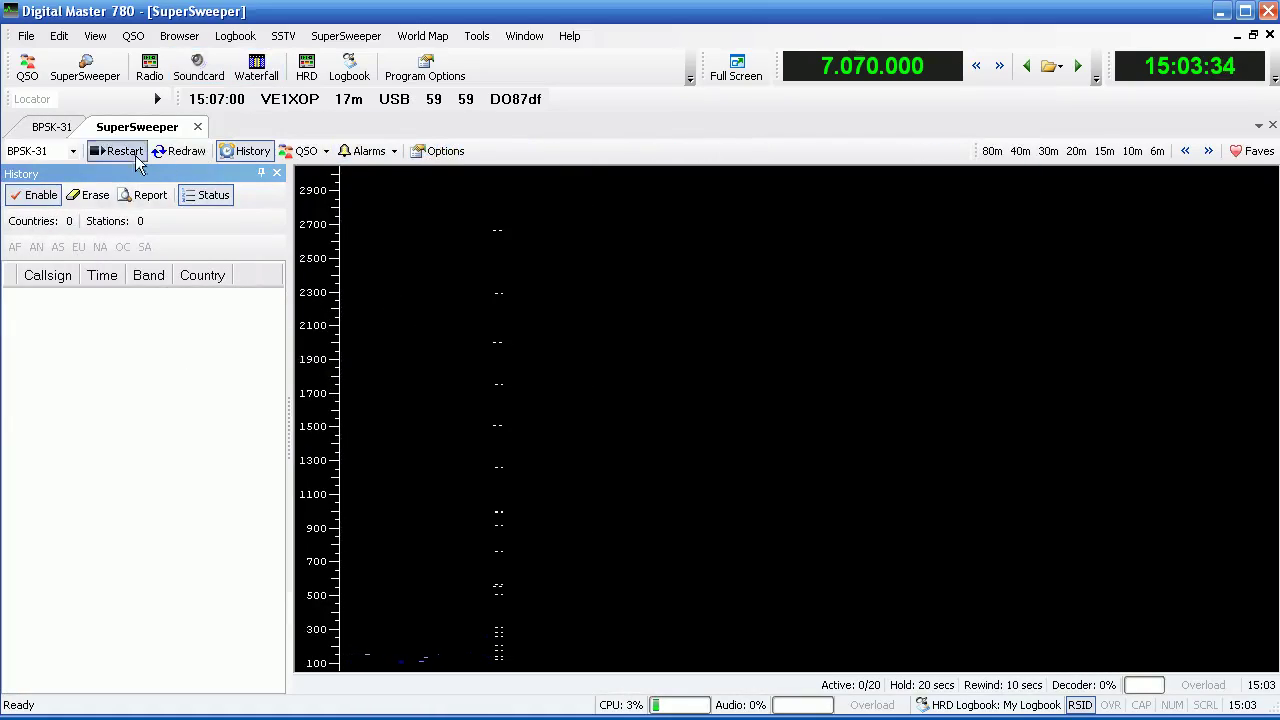
pyautogui.click(38, 129)
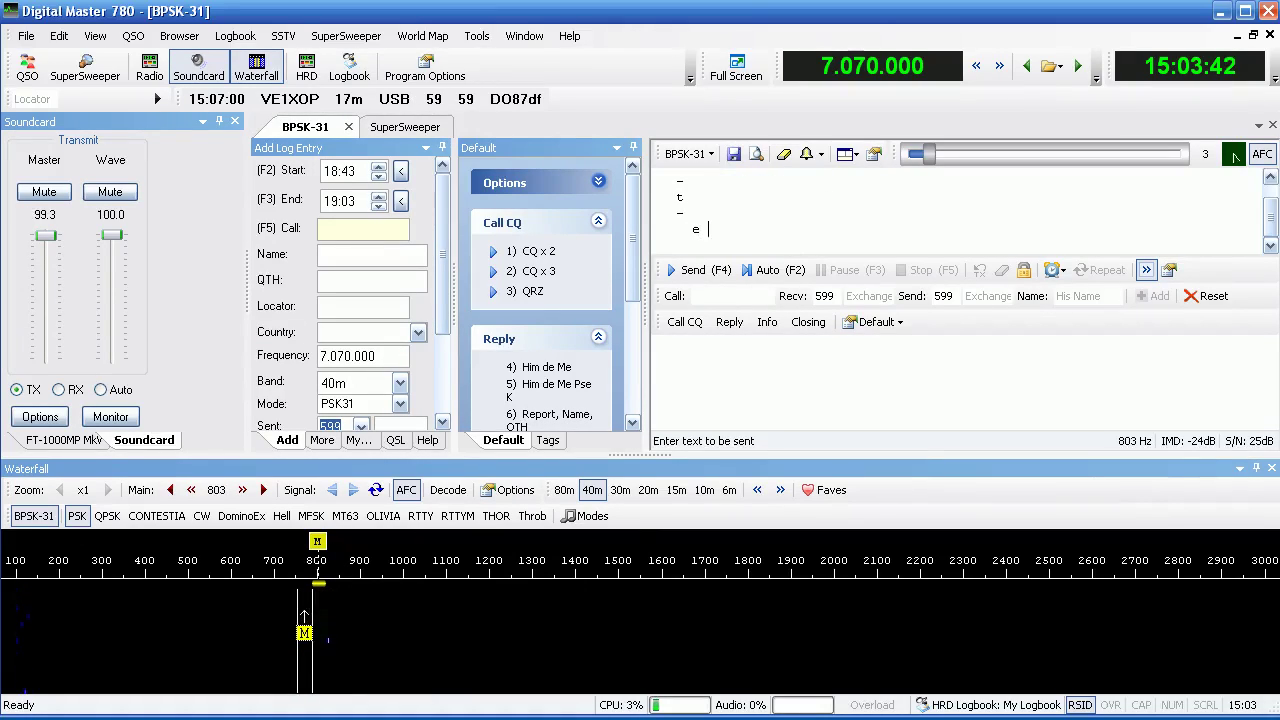
pyautogui.click(398, 127)
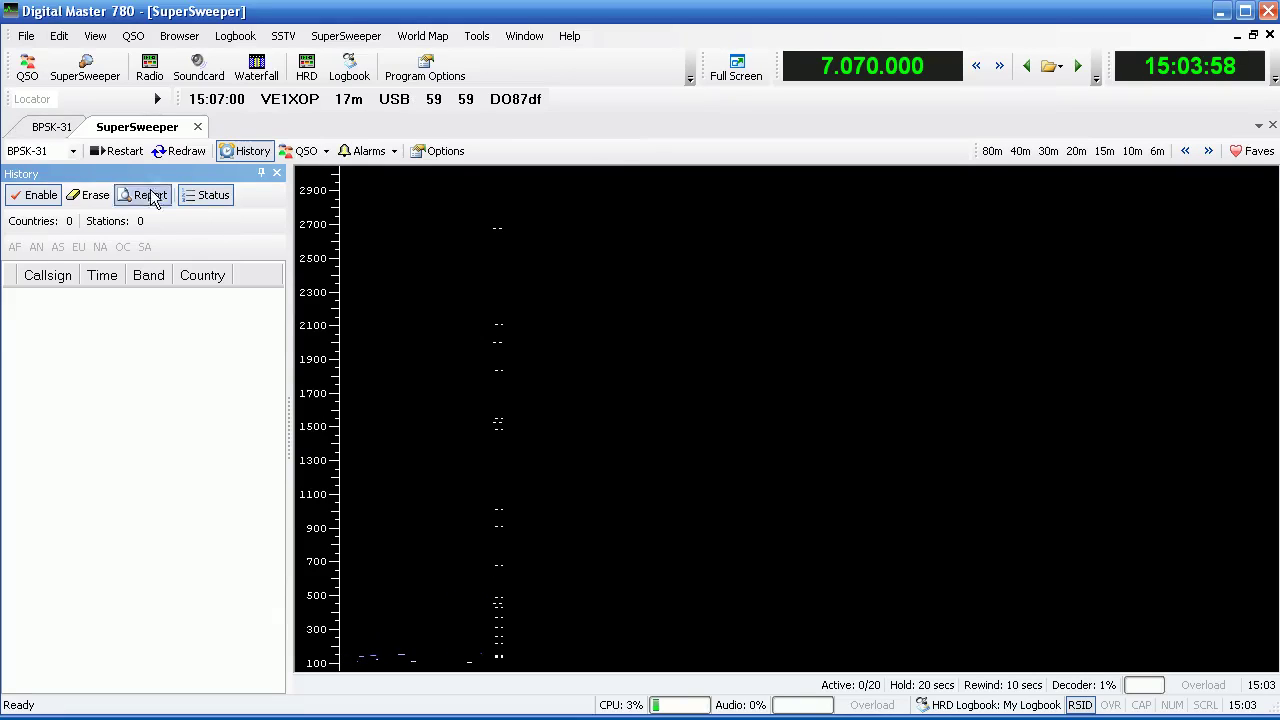
pyautogui.click(33, 130)
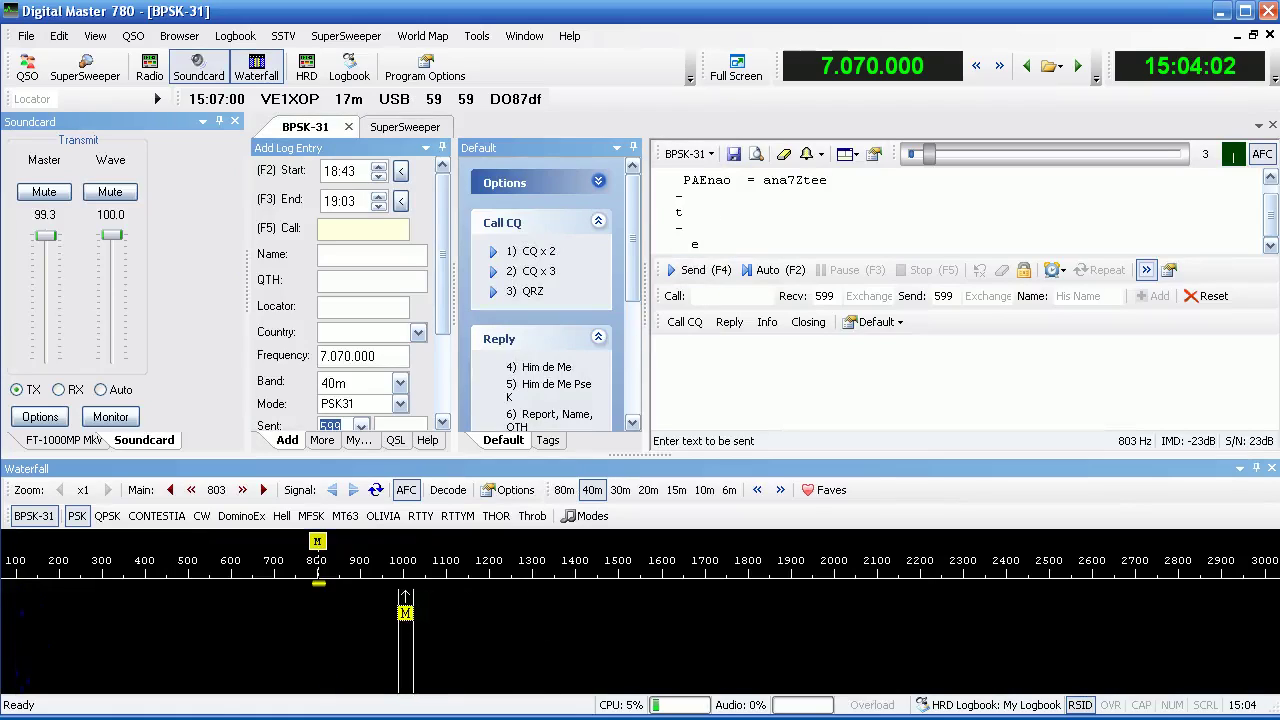
# Tune the waterfall marker to 990 Hz, select the decoded text and activate the Call entry above the transmit text.
pyautogui.click(398, 620)
pyautogui.moveTo(708, 240); pyautogui.dragTo(650, 190)
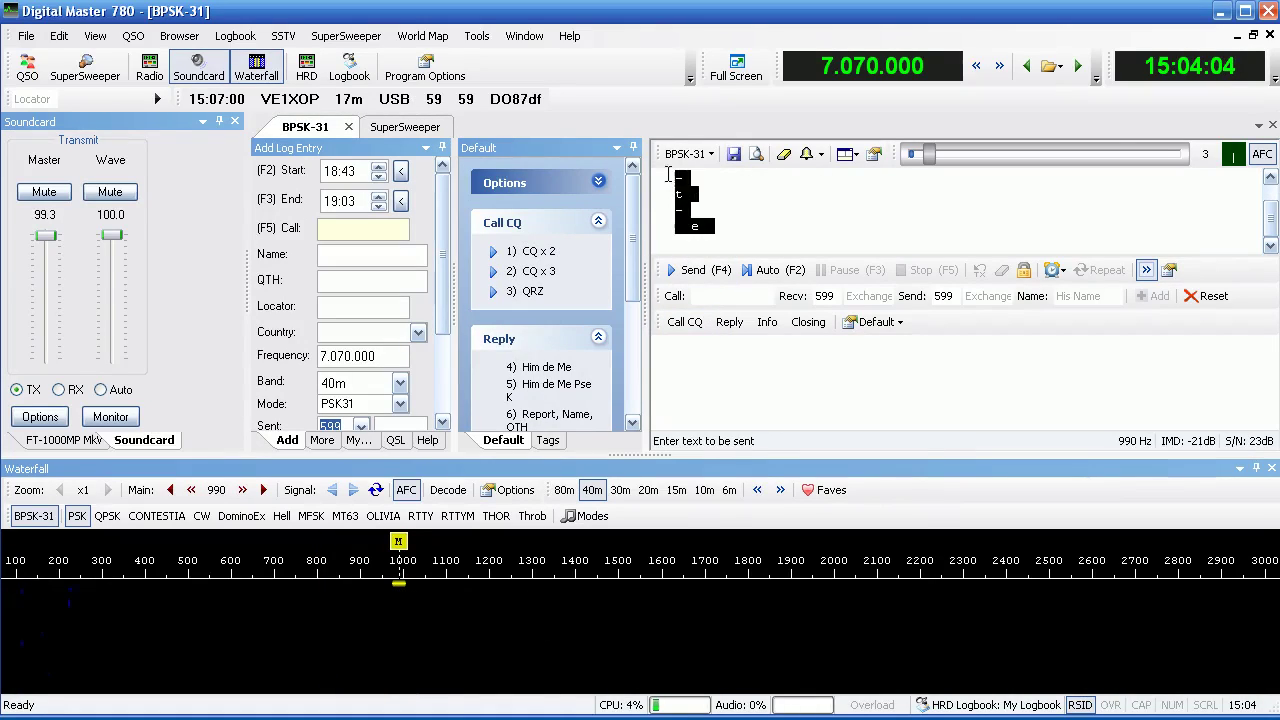
pyautogui.click(705, 296)
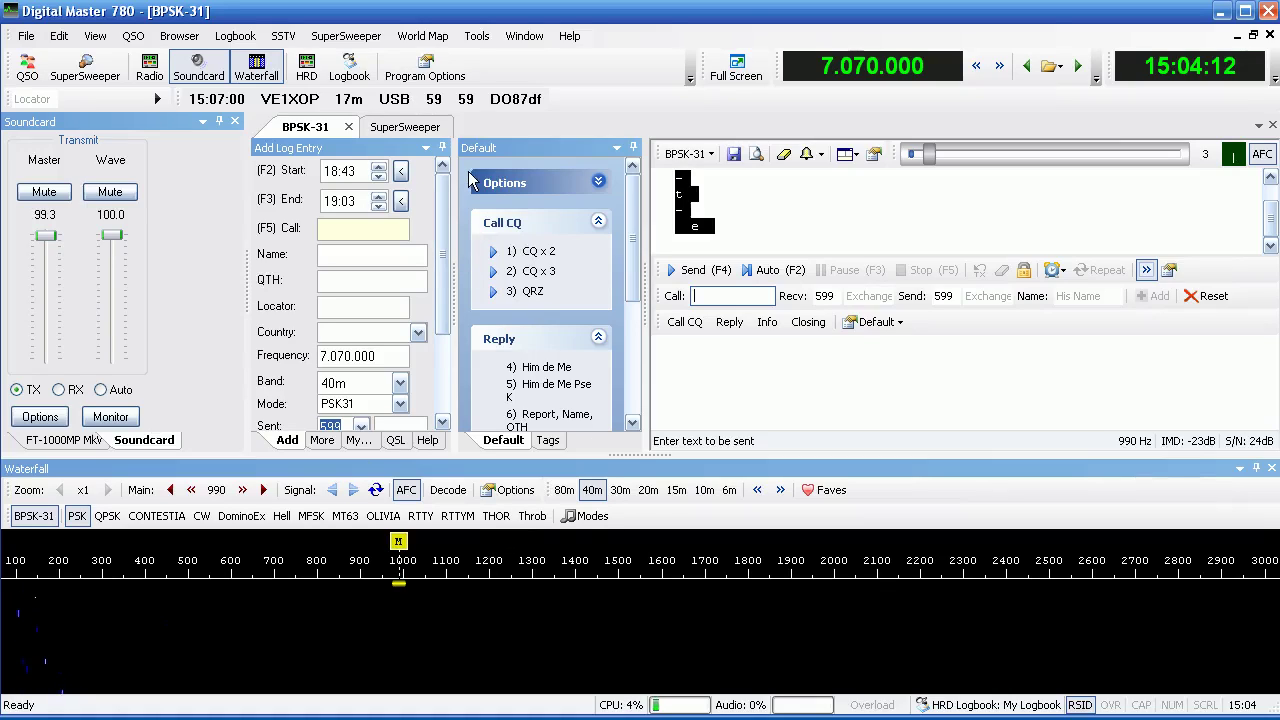
# Bring up SuperSweeper once more and close Digital Master 780 to return to Ham Radio Deluxe.
pyautogui.click(408, 127)
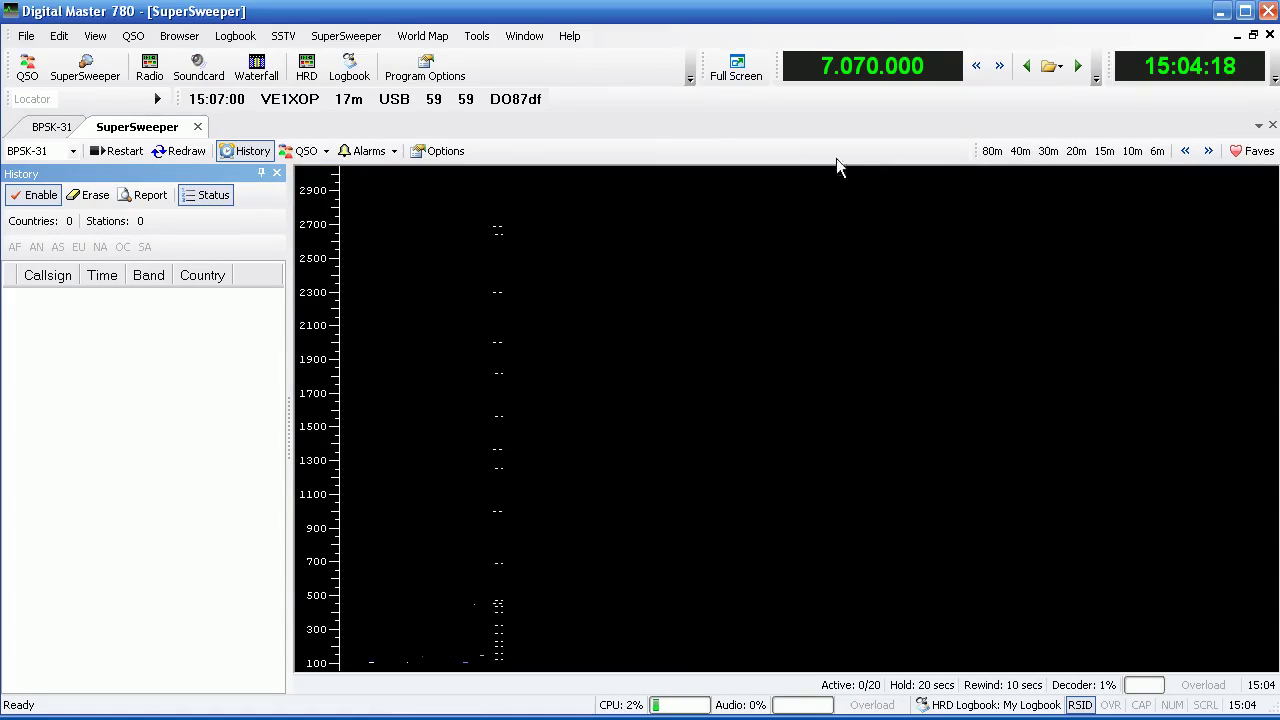
pyautogui.click(1268, 17)
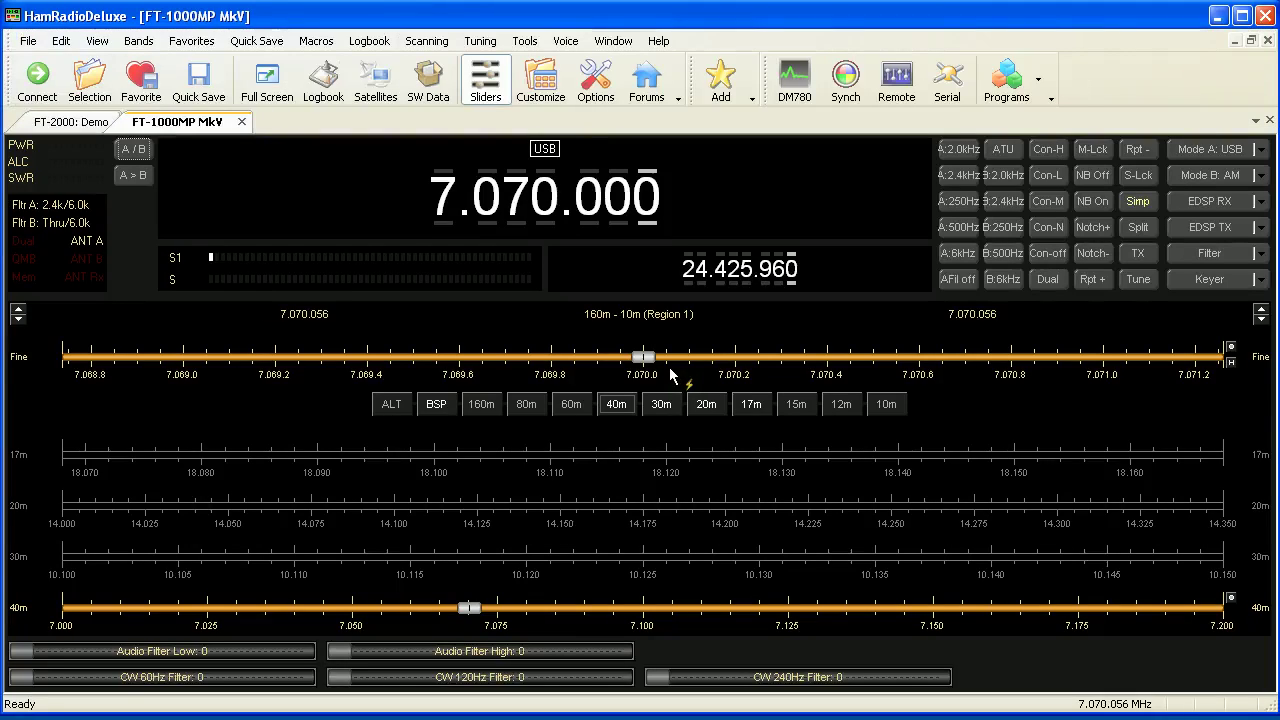
# Open the HRD Serial Port Client, move and enlarge its window to view the connections list, and close it.
pyautogui.click(947, 93)
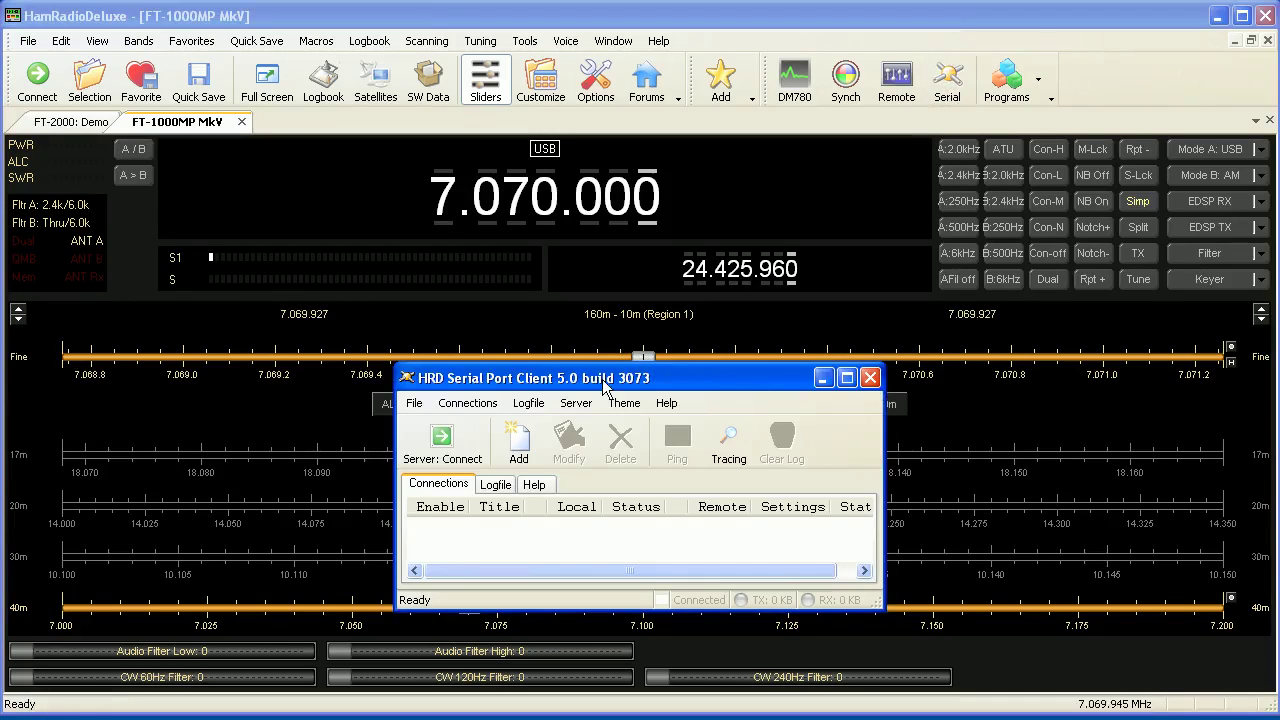
pyautogui.moveTo(606, 370); pyautogui.dragTo(615, 284)
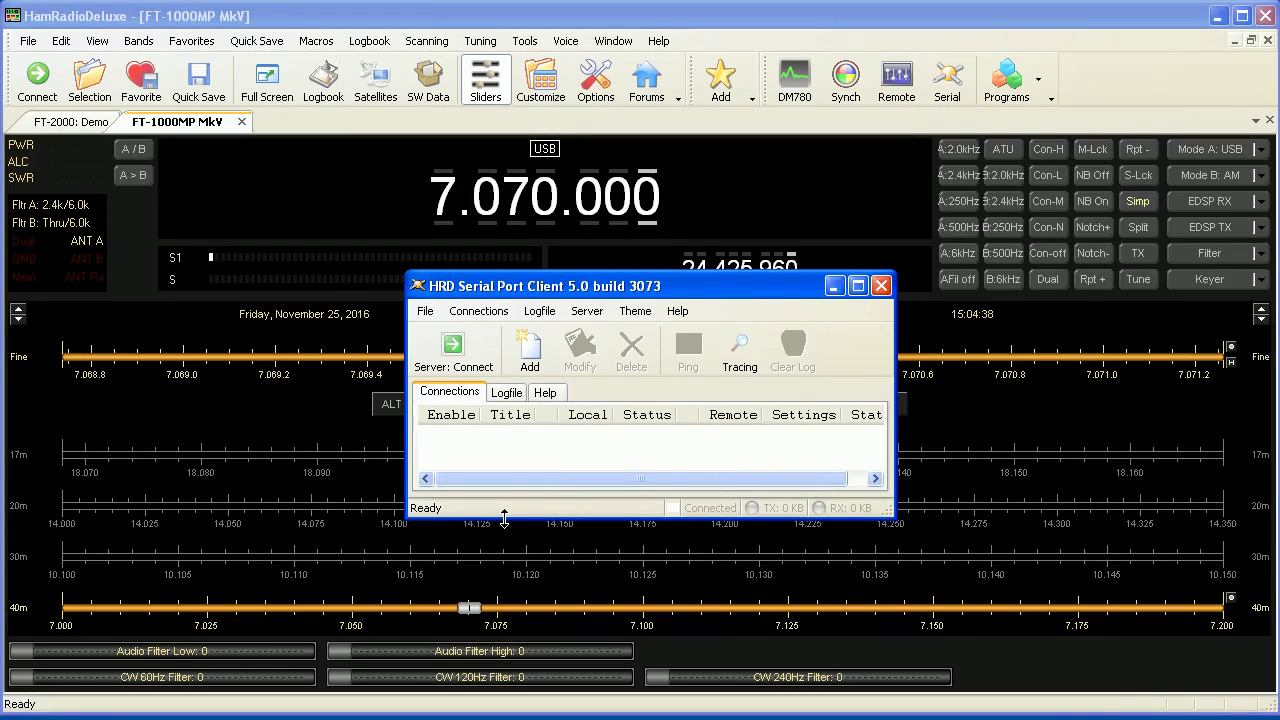
pyautogui.moveTo(506, 518); pyautogui.dragTo(508, 617)
pyautogui.moveTo(545, 292); pyautogui.dragTo(543, 267)
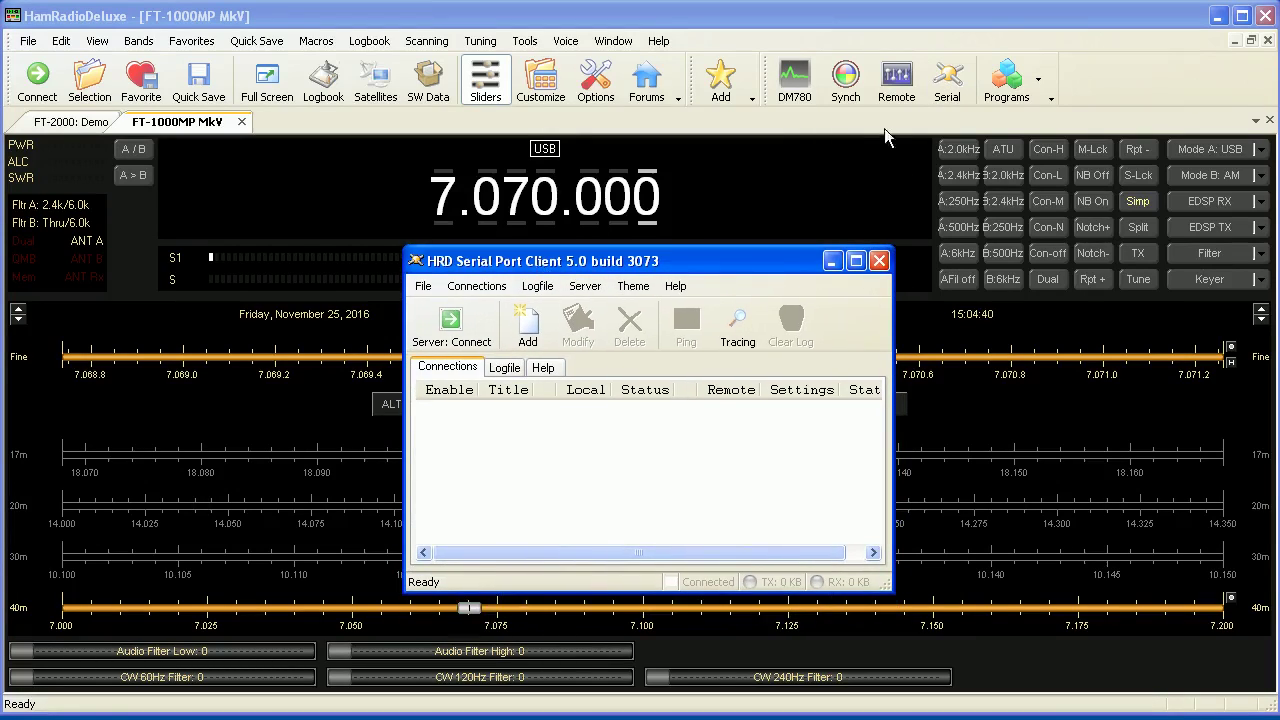
pyautogui.click(879, 261)
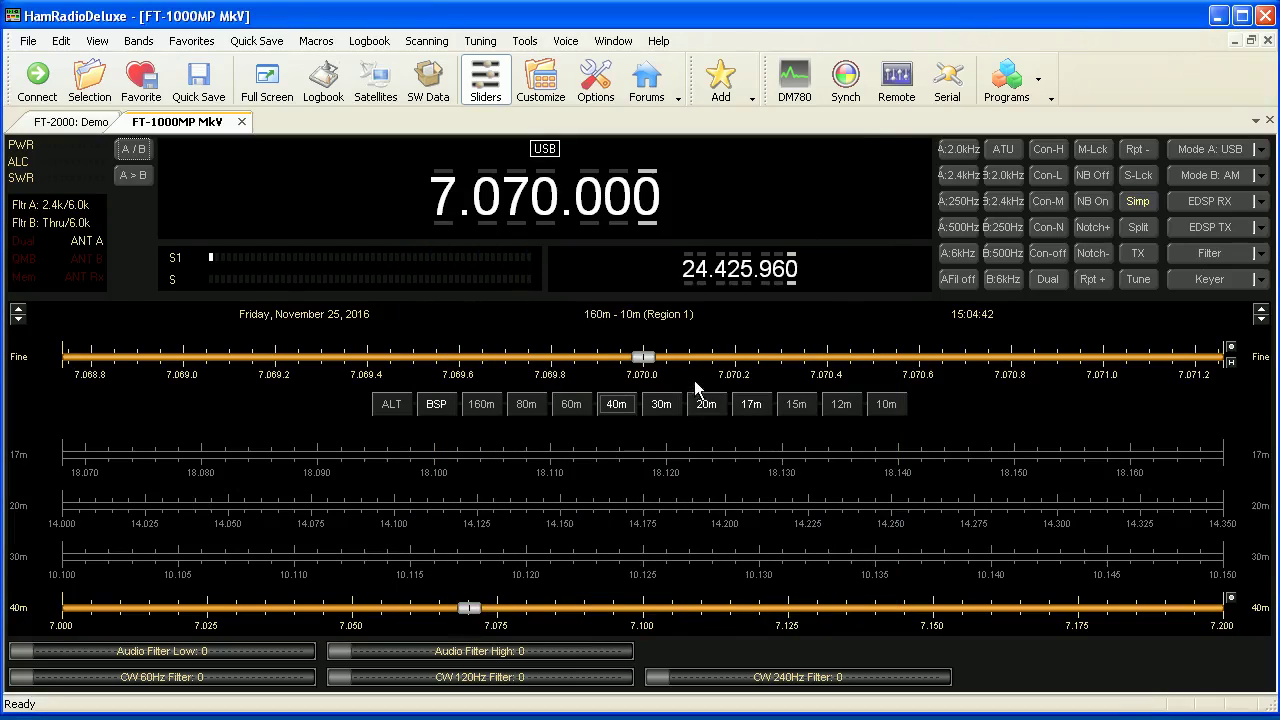
# View the Remote Server Configuration and the program launcher's choices, dismissing both without changes.
pyautogui.click(898, 79)
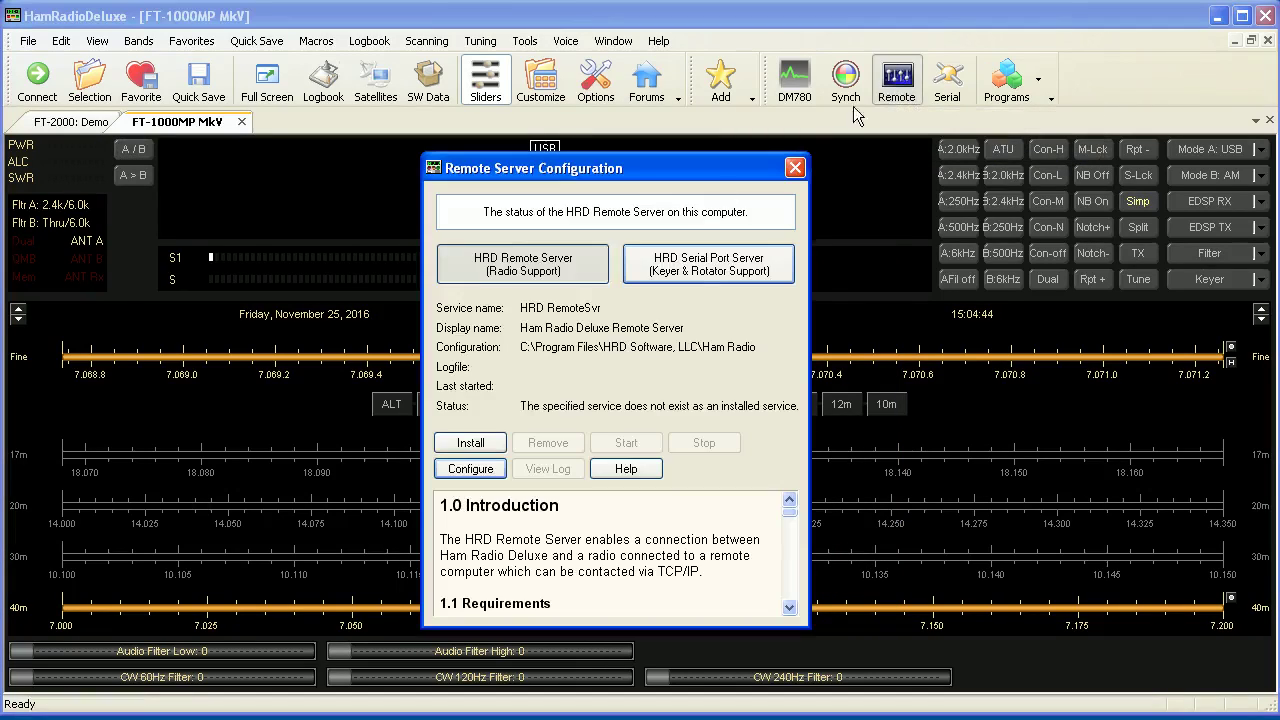
pyautogui.click(795, 168)
pyautogui.click(1042, 97)
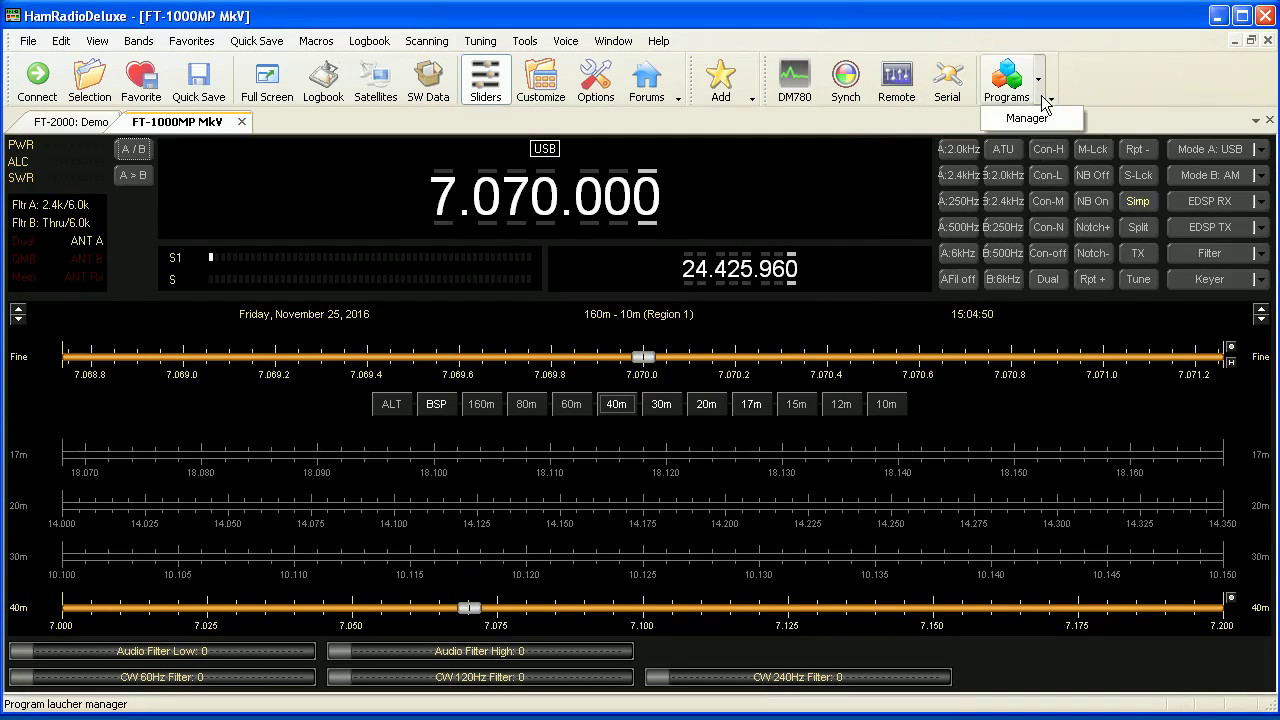
pyautogui.click(1128, 60)
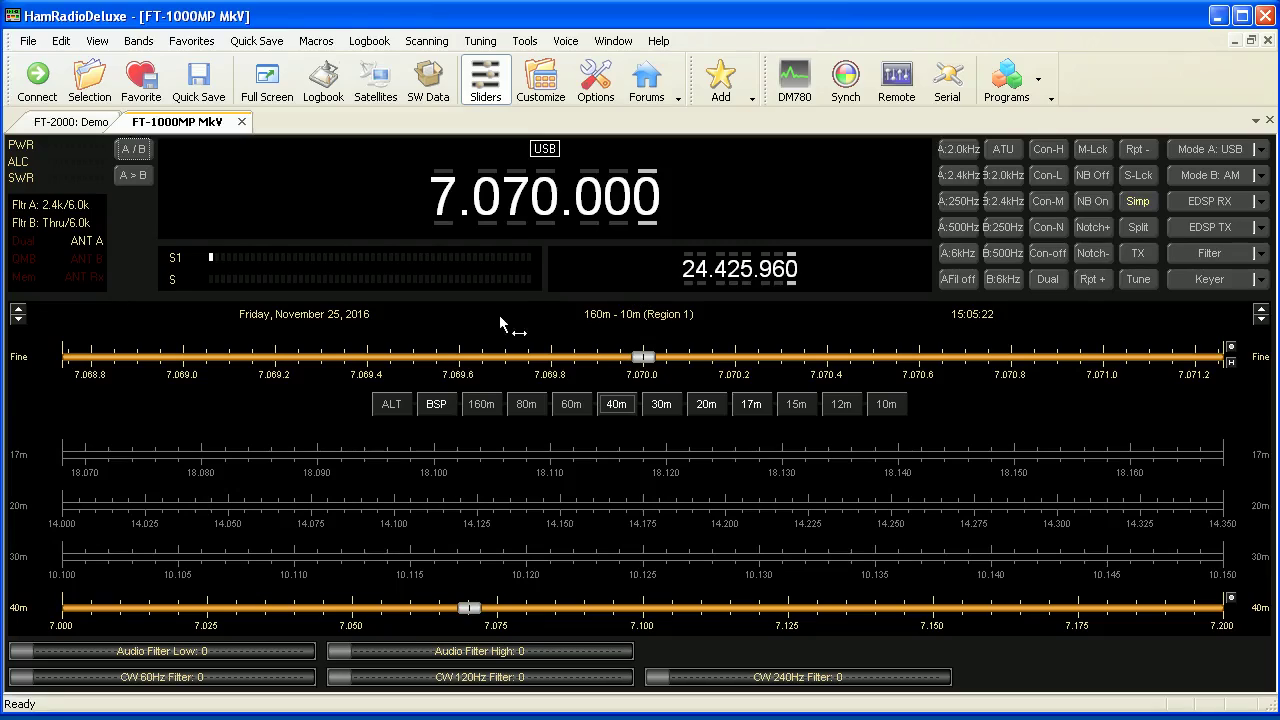
# Close the FT-1000MP MkV radio window.
pyautogui.click(241, 121)
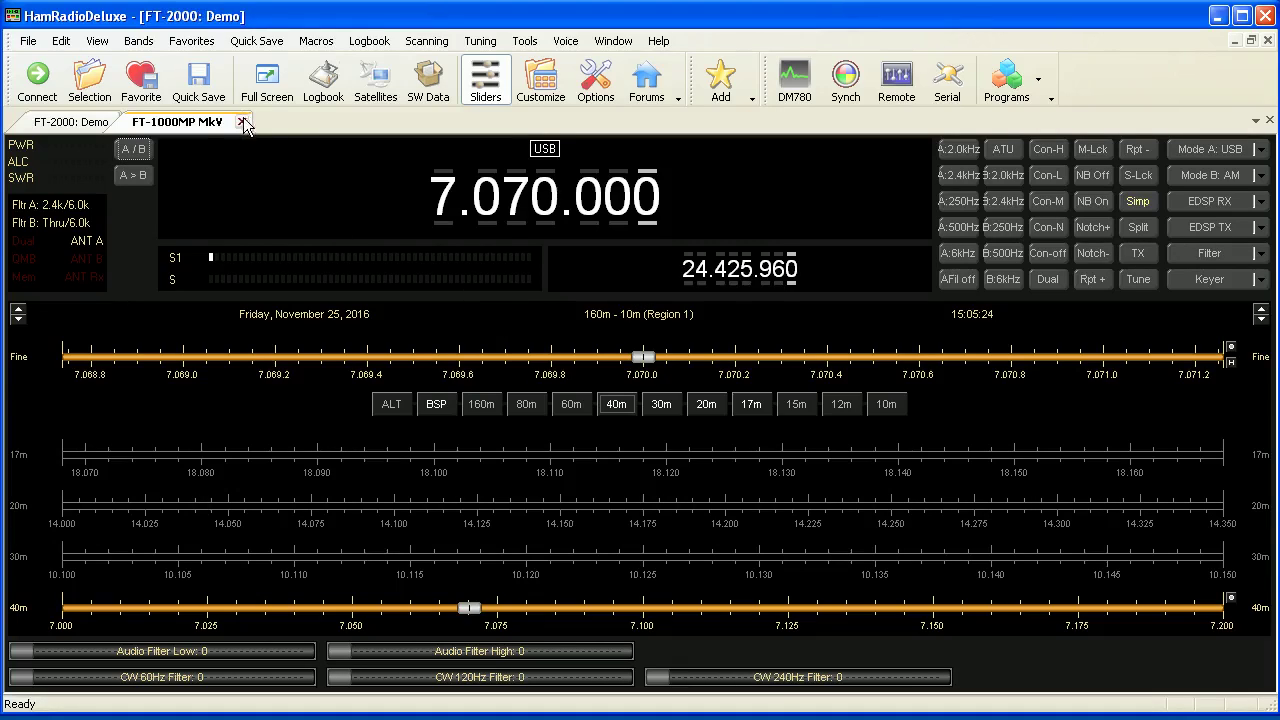